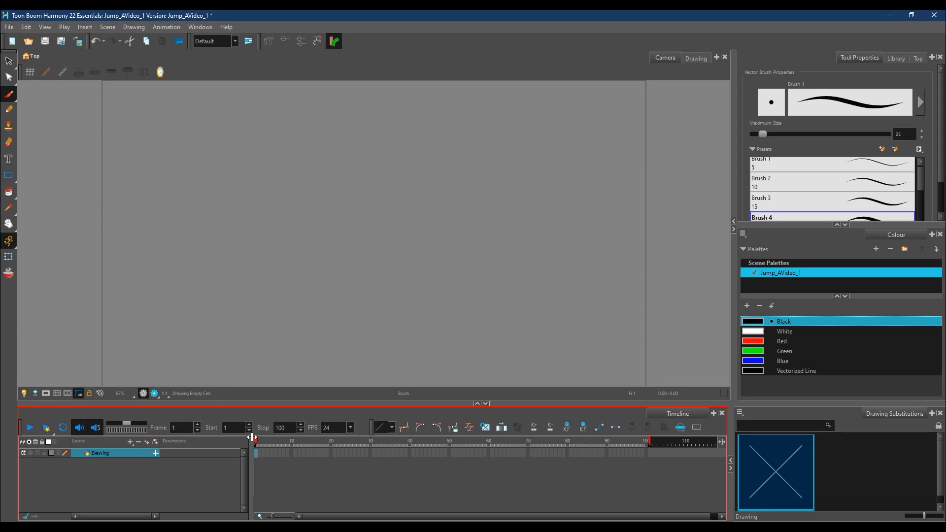
left_click(878, 510)
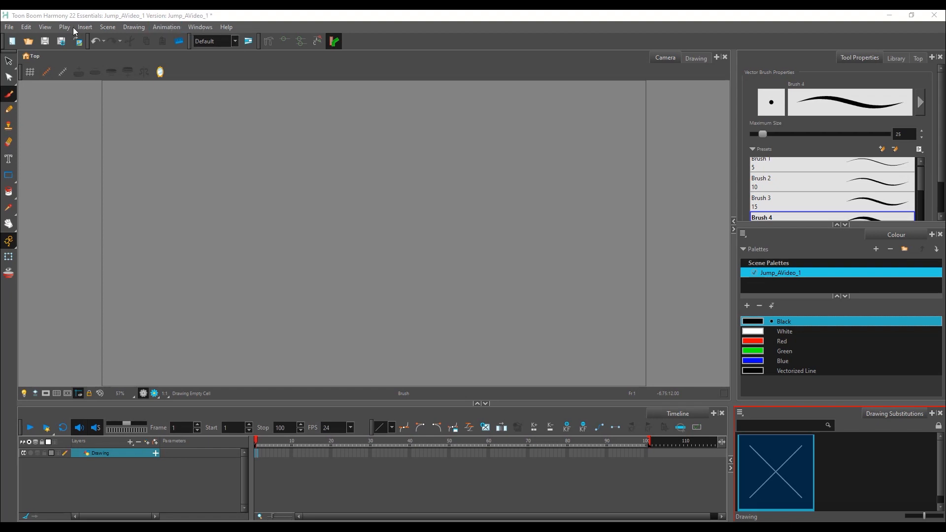
Choose the Jump Reference movie for import from Assignment Videos > Toon Boom Harmony Essentials > Level 2 Animation > Jump > Jump Part 1
left_click(9, 28)
mouse_move(36, 134)
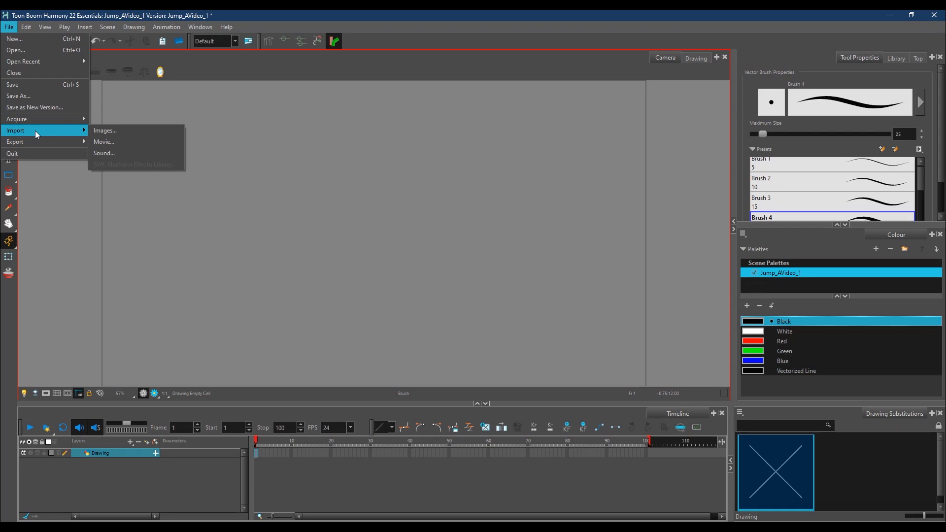
left_click(106, 141)
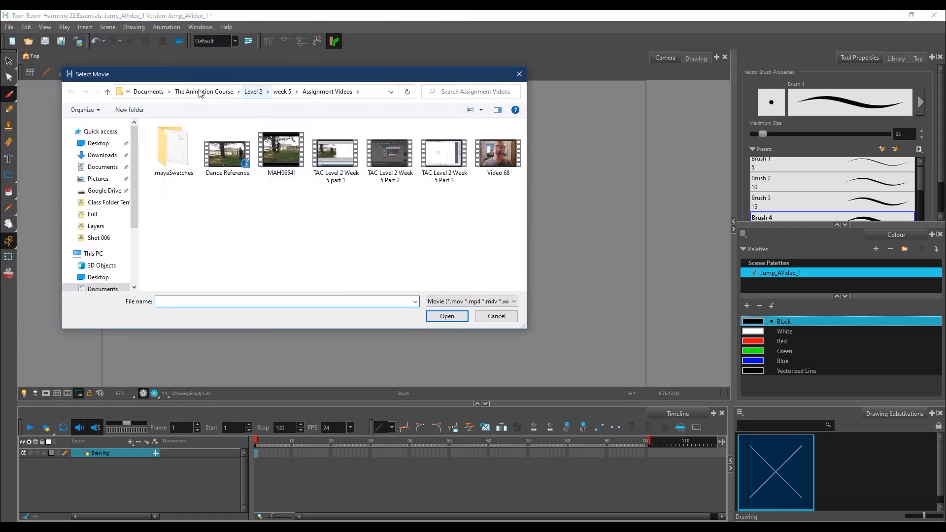
left_click(199, 94)
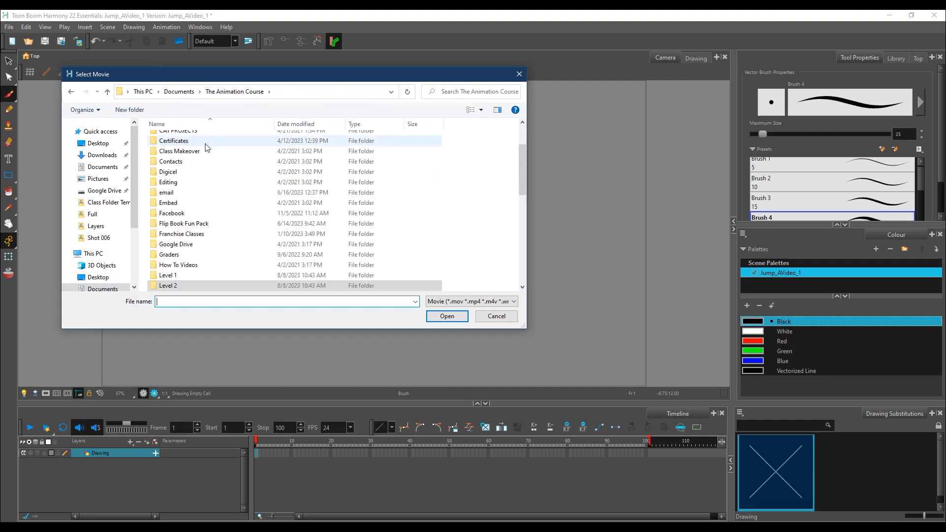
double_click(193, 159)
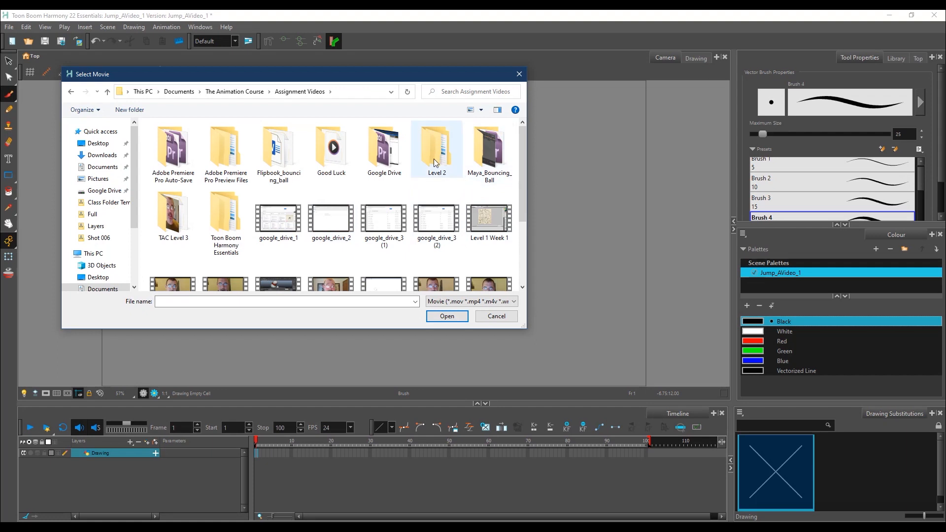
double_click(226, 221)
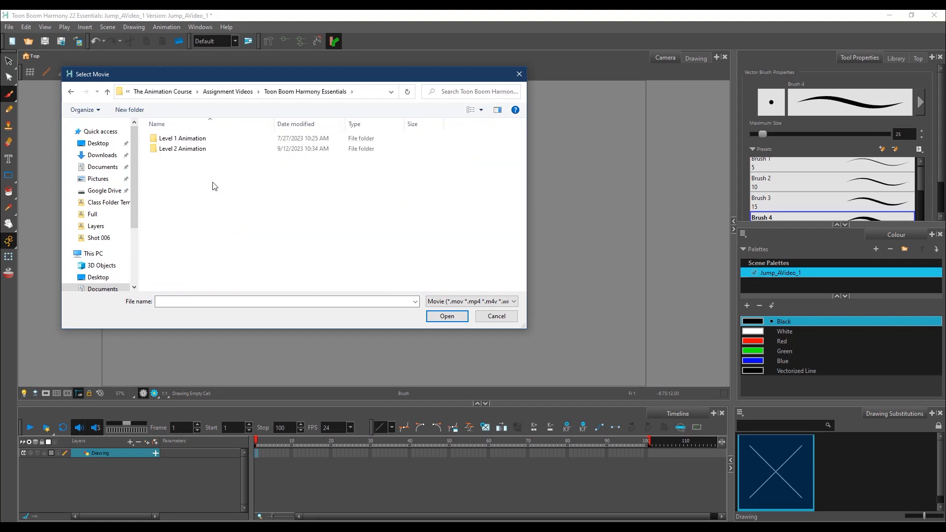
double_click(191, 148)
double_click(187, 140)
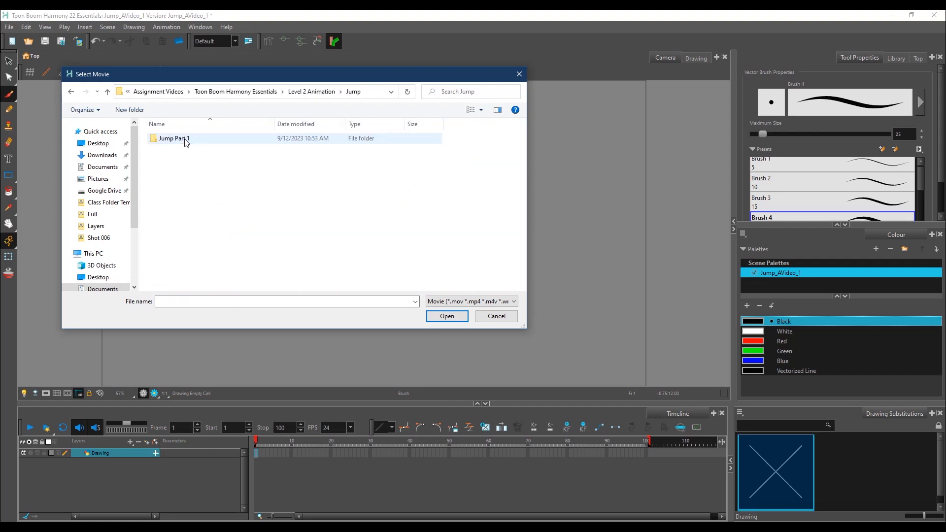
double_click(186, 140)
left_click(234, 159)
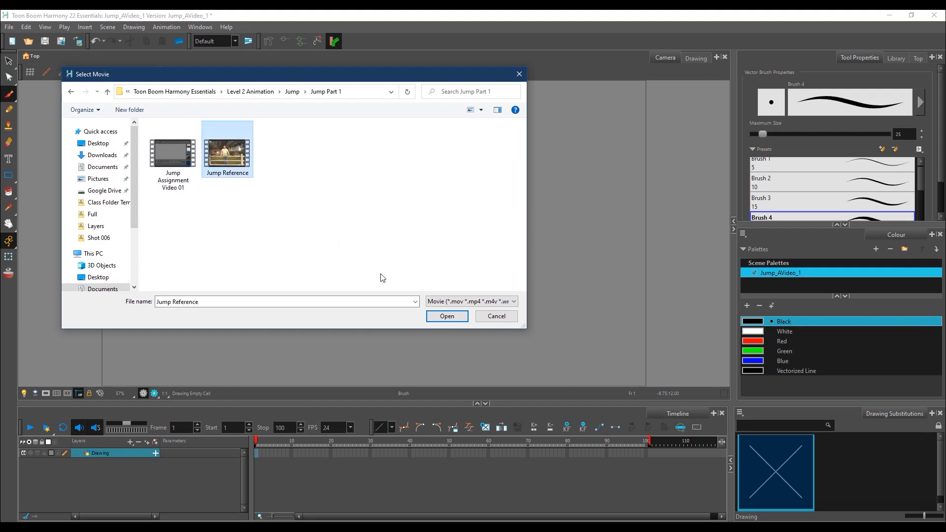
left_click(447, 316)
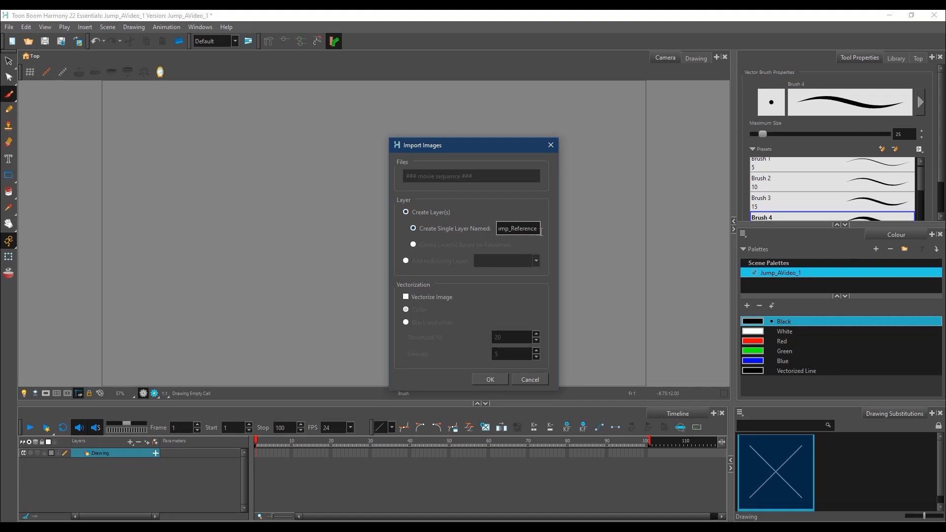
Import the movie sequence as a new single layer named Jump_Reference, without vectorizing it
left_click_drag(522, 228, 486, 229)
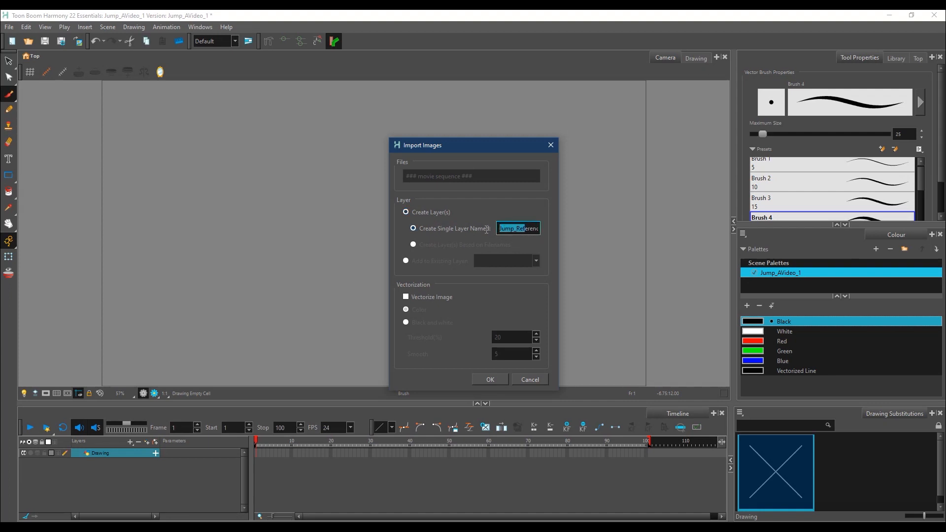
left_click(538, 230)
left_click(496, 379)
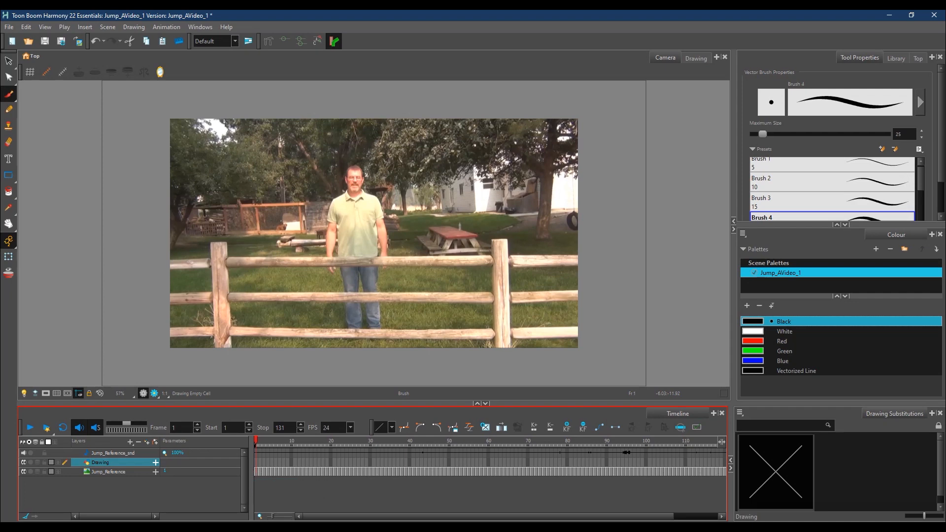
Delete the Jump_Reference_snd sound layer from the timeline
left_click_drag(355, 517, 410, 522)
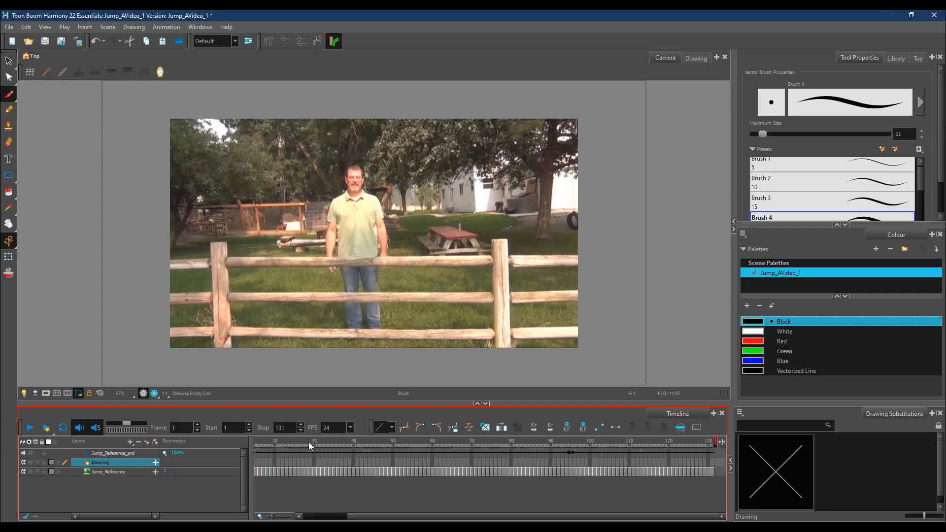
left_click(131, 452)
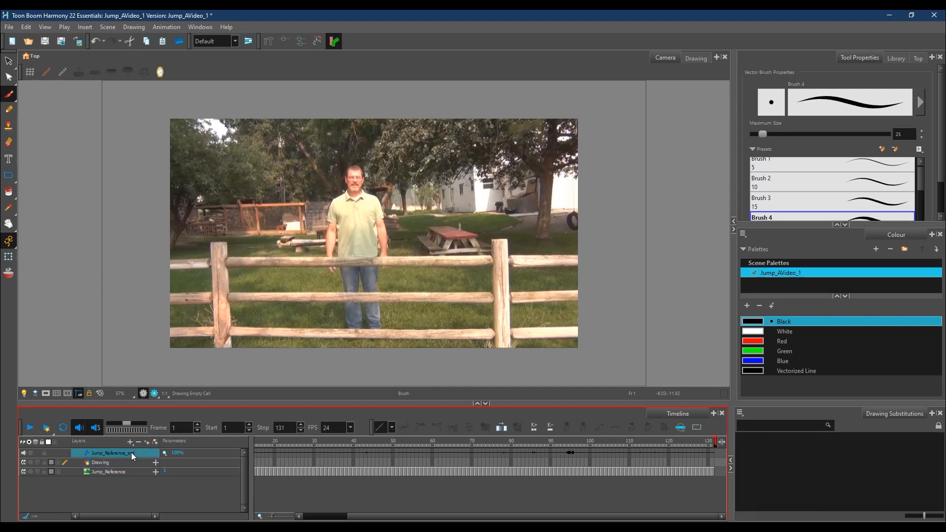
right_click(131, 452)
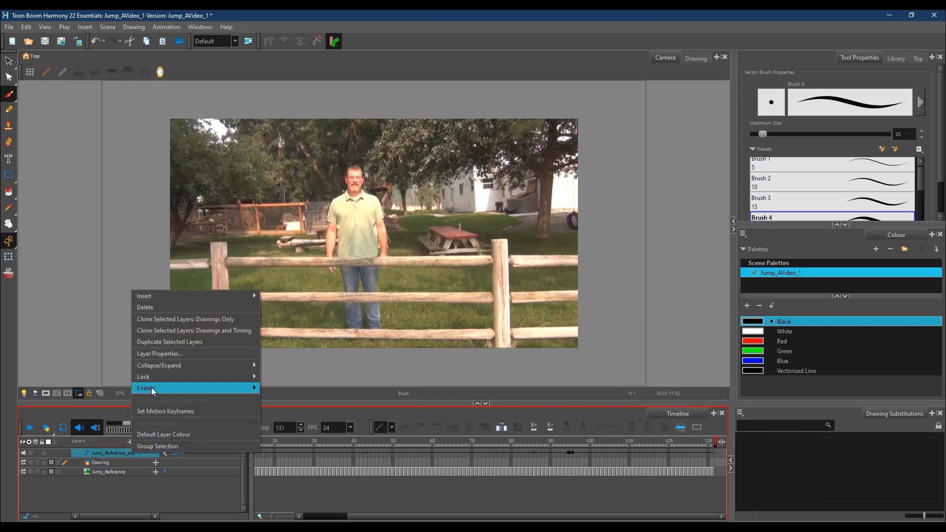
left_click(144, 306)
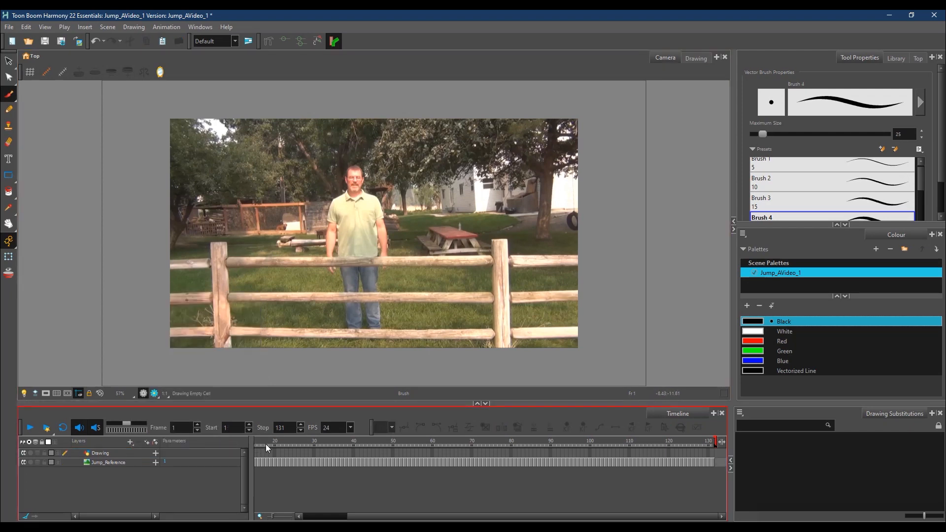
Play the imported reference footage through from the start and return to frame 1
left_click_drag(266, 442, 239, 440)
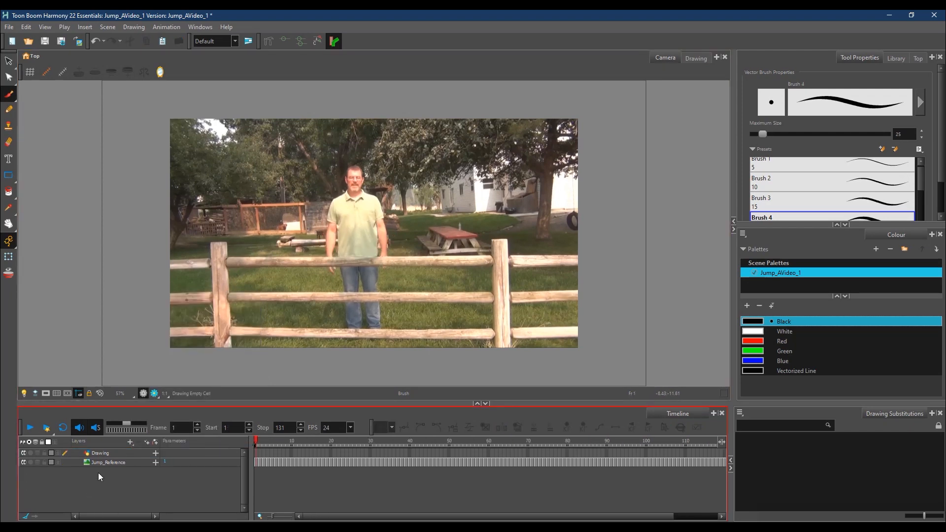
left_click(31, 428)
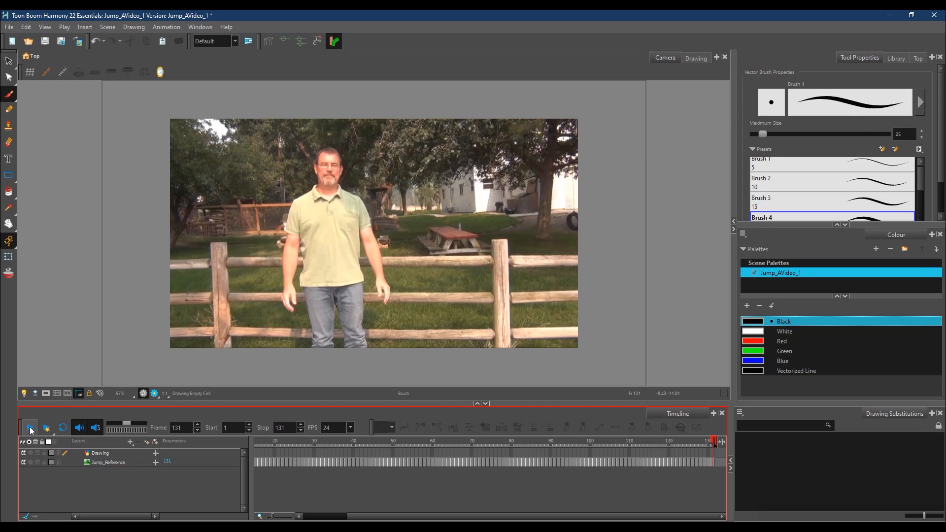
left_click_drag(274, 443, 249, 446)
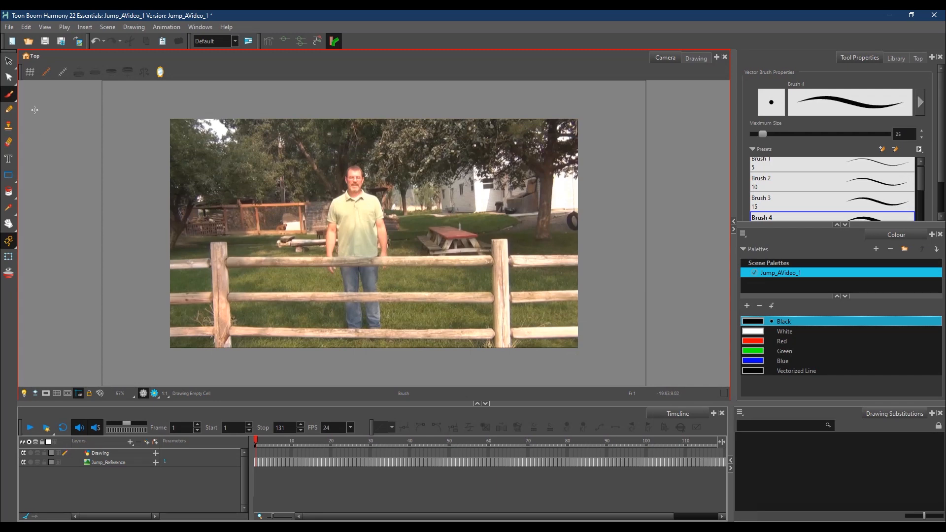
Transform the Jump_Reference layer at frame 1: enlarge the footage slightly and position it near the middle of the camera frame
left_click(9, 258)
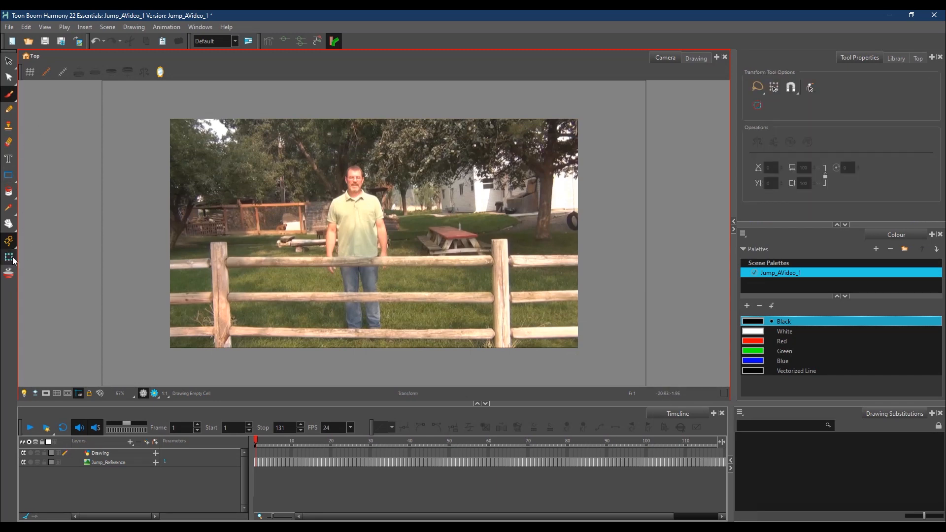
left_click(132, 462)
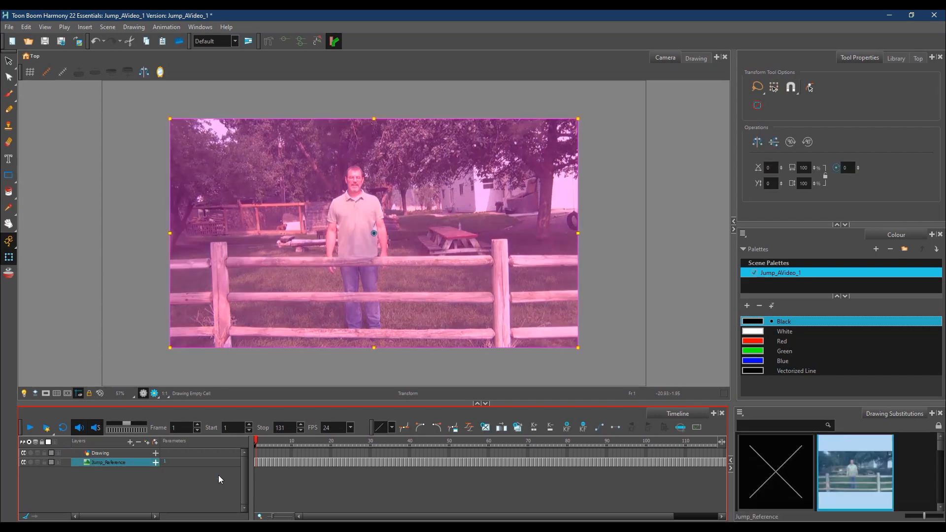
mouse_move(403, 315)
left_mouse_down()
mouse_move(427, 332)
mouse_move(414, 318)
left_mouse_up()
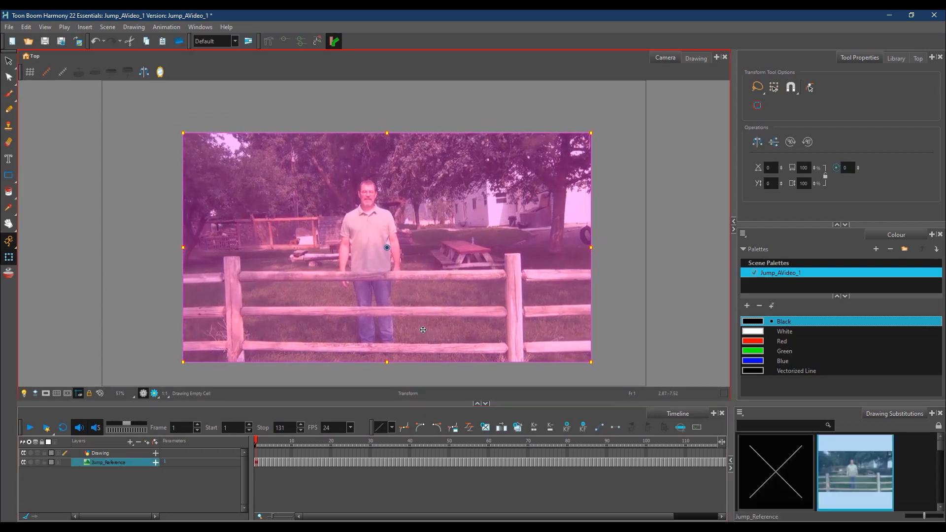
left_click_drag(183, 133, 167, 124)
left_click(129, 469)
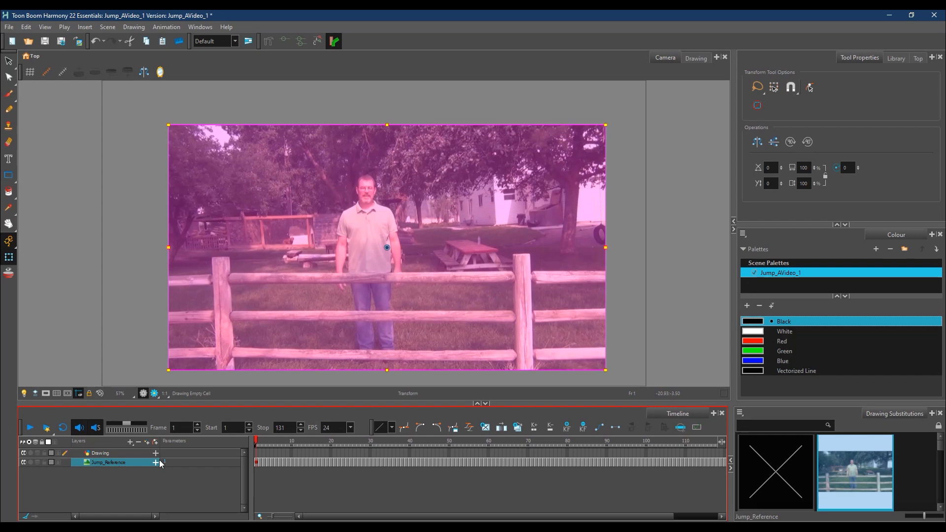
mouse_move(427, 341)
left_mouse_down()
mouse_move(432, 333)
mouse_move(419, 334)
left_mouse_up()
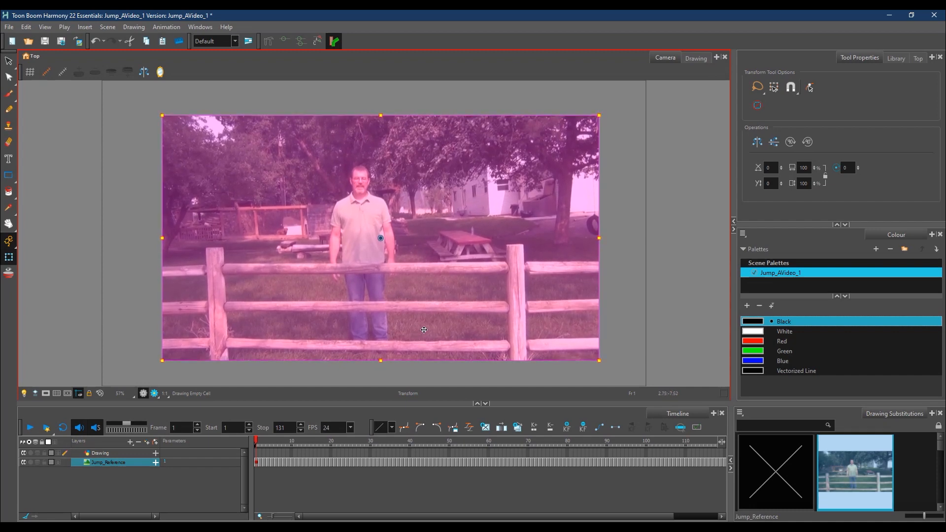
left_click_drag(421, 445, 247, 454)
left_click(627, 365)
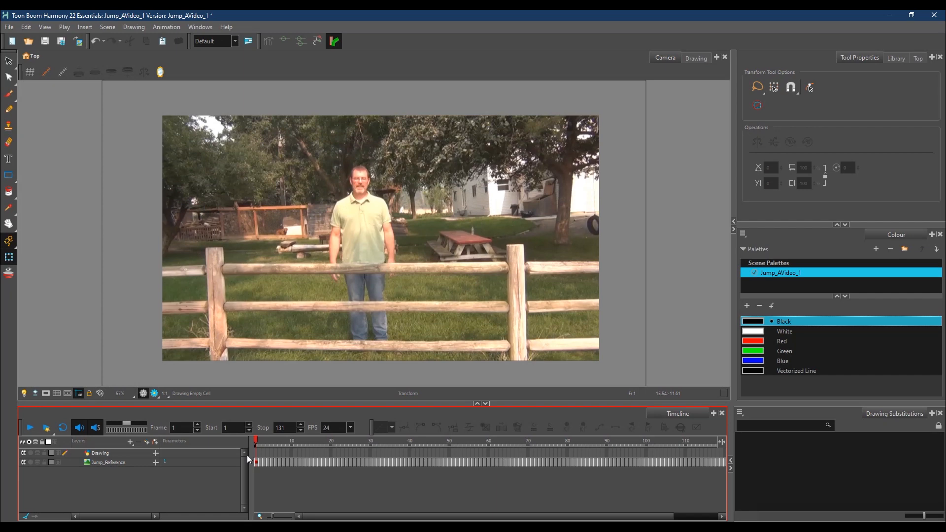
left_click_drag(256, 440, 238, 454)
Rename the Drawing layer to Fence
left_click(103, 454)
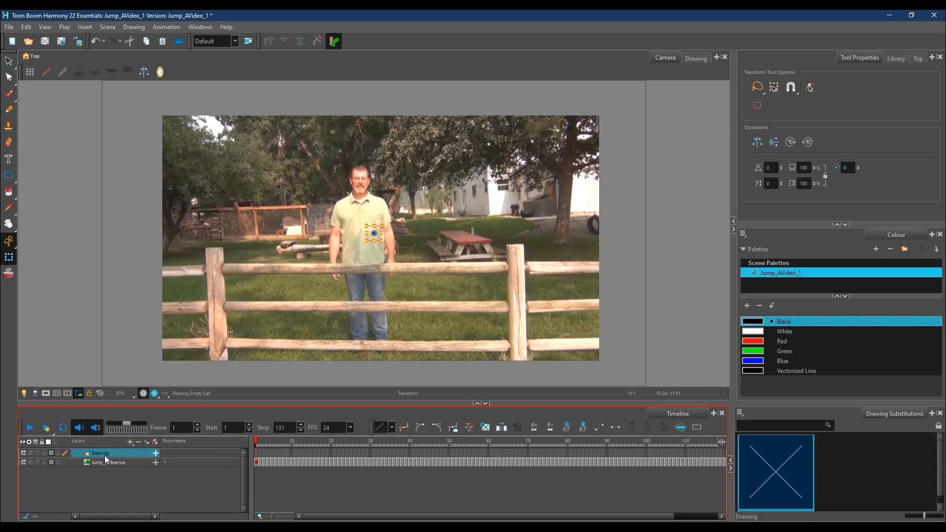
right_click(105, 453)
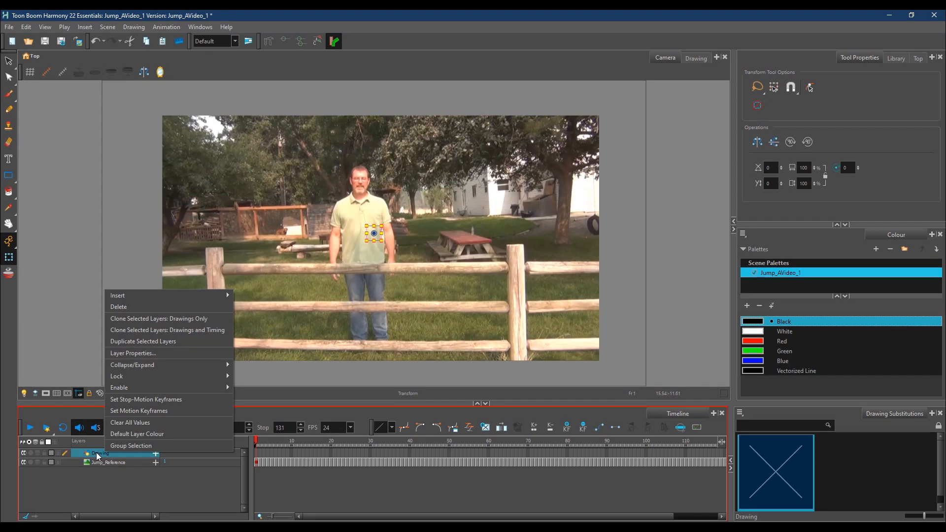
left_click(99, 454)
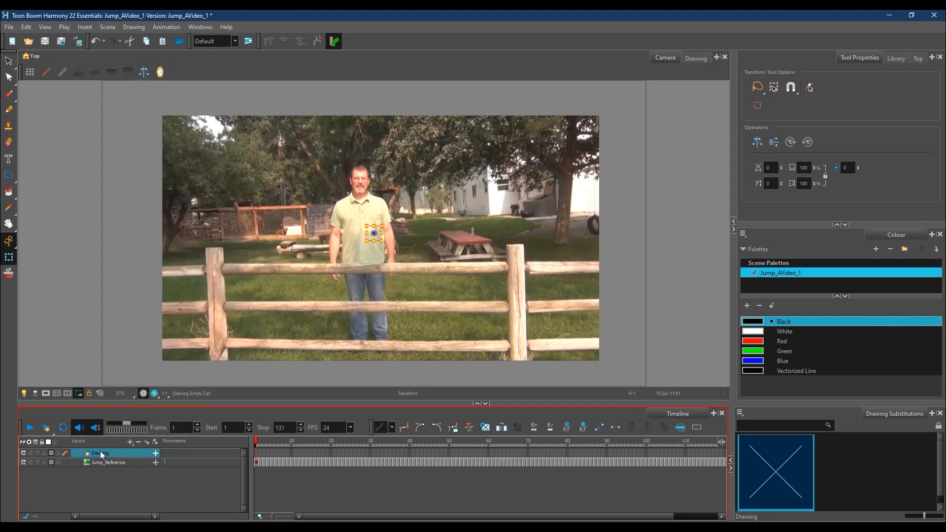
double_click(101, 453)
type("Fence")
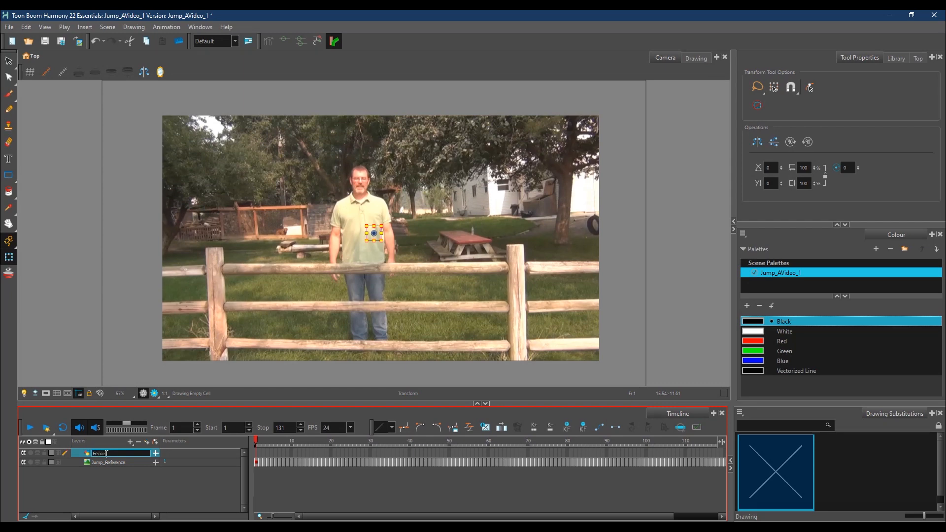
key("Return")
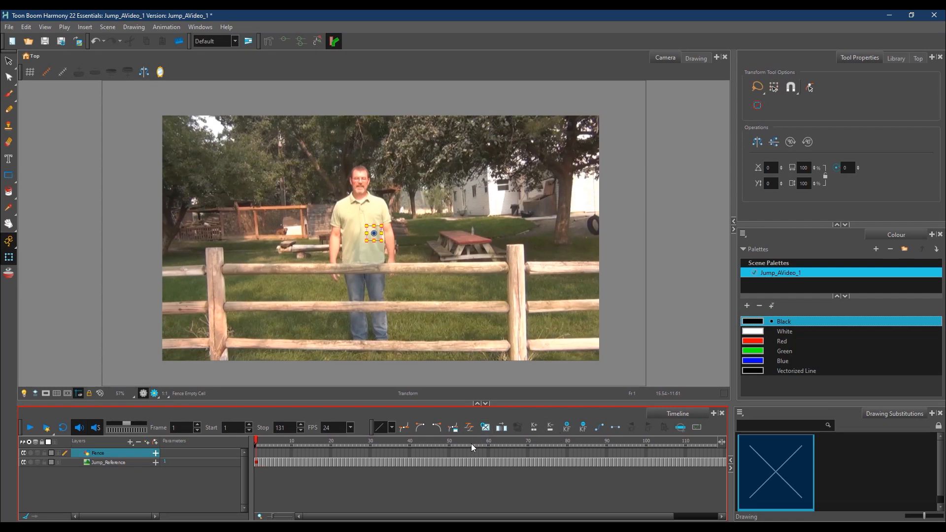
Trace the outlines of the two fence posts in black with the Pencil tool, extending them down below the footage
left_click(9, 109)
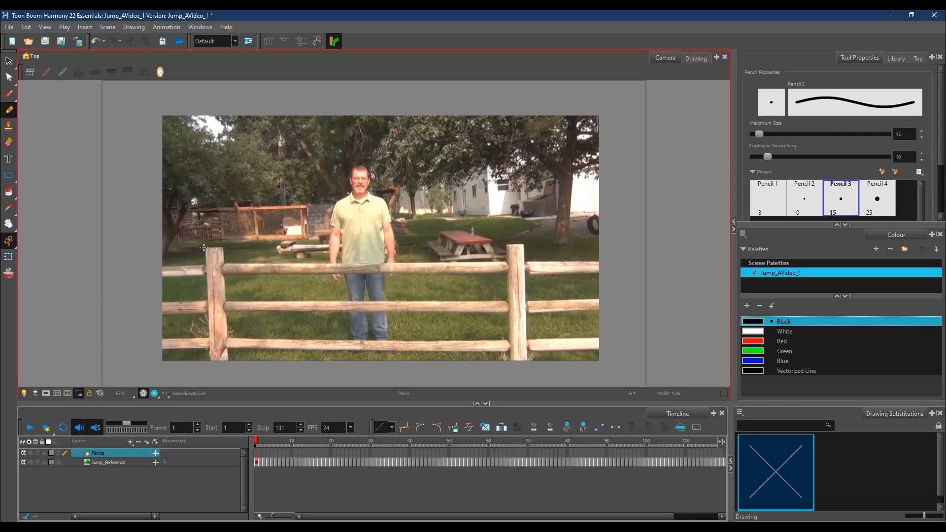
mouse_move(205, 246)
left_mouse_down()
mouse_move(210, 385)
mouse_move(207, 245)
mouse_move(226, 266)
mouse_move(238, 384)
left_mouse_up()
mouse_move(501, 245)
left_mouse_down()
mouse_move(499, 386)
mouse_move(510, 242)
mouse_move(530, 252)
mouse_move(520, 386)
left_mouse_up()
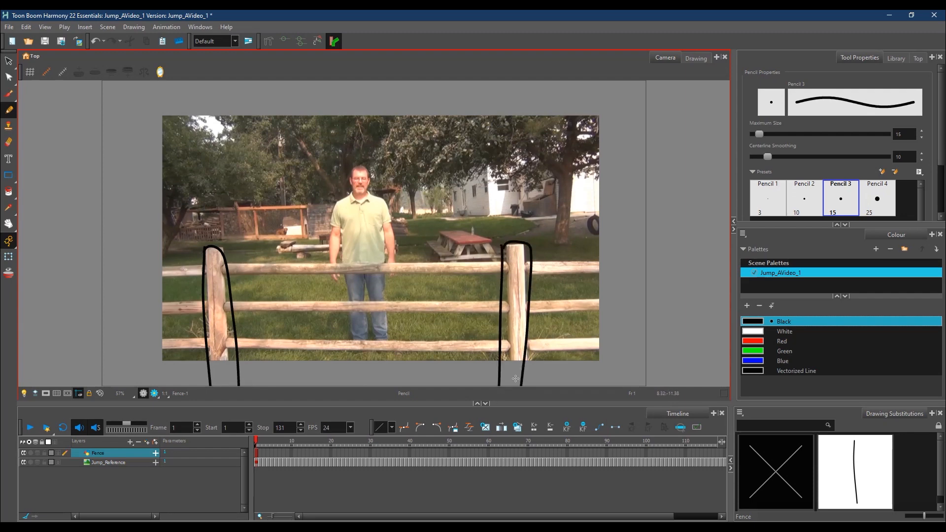
Draw three horizontal fence rails running from the right post outward past the right edge of the camera frame
mouse_move(531, 265)
left_mouse_down()
mouse_move(533, 275)
mouse_move(641, 262)
mouse_move(706, 264)
mouse_move(648, 275)
mouse_move(707, 273)
left_mouse_up()
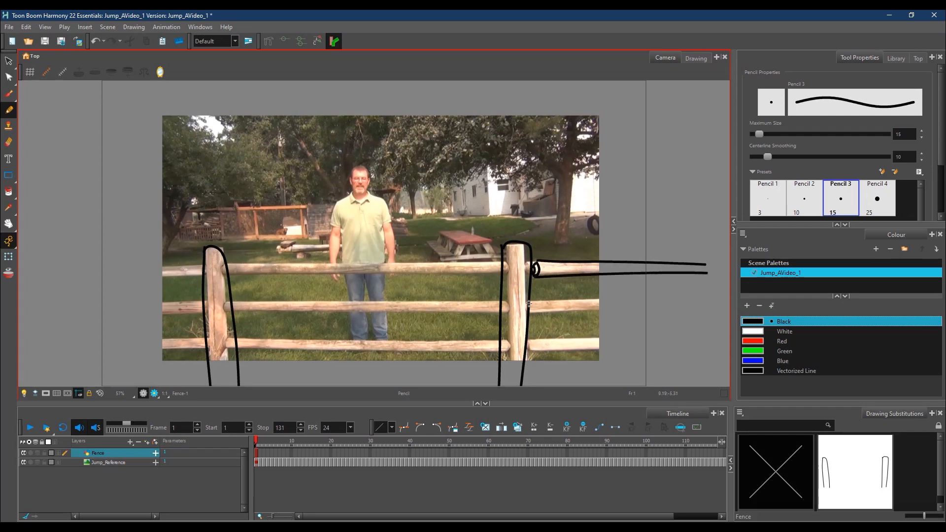
mouse_move(532, 305)
left_mouse_down()
mouse_move(530, 315)
mouse_move(707, 298)
mouse_move(613, 308)
mouse_move(696, 305)
left_mouse_up()
left_click_drag(687, 262, 686, 277)
left_click_drag(529, 344, 693, 343)
left_click_drag(534, 351, 678, 356)
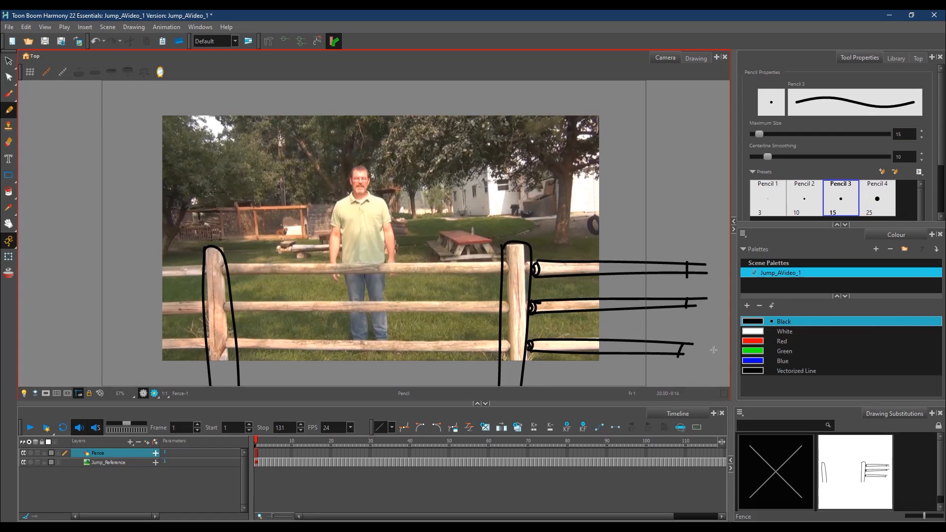
Close off the bottoms of both fence posts with short horizontal lines
scroll(585, 287, "down", 1)
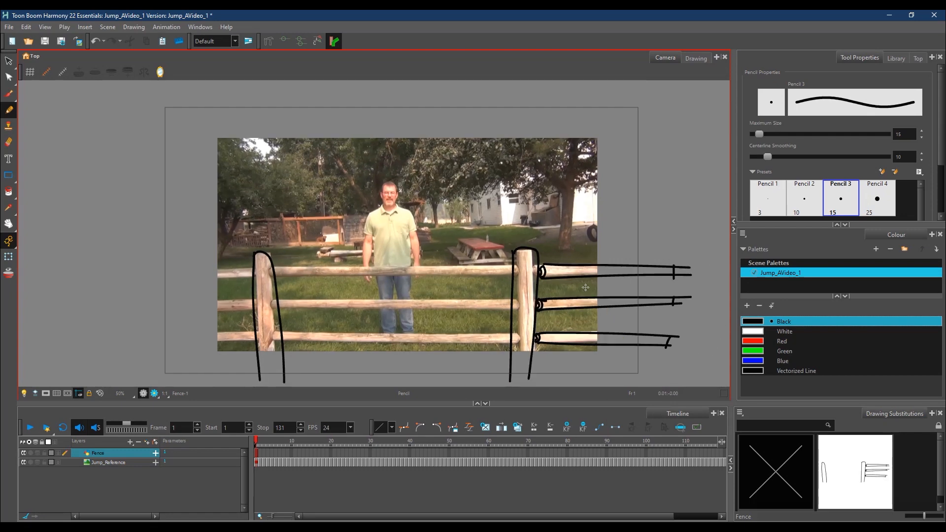
left_click_drag(508, 380, 535, 377)
left_click_drag(255, 380, 295, 378)
Trace the three horizontal rails between the two fence posts, including their rounded ends
left_click_drag(276, 308, 276, 304)
left_click_drag(281, 341, 280, 337)
mouse_move(275, 270)
left_mouse_down()
mouse_move(514, 266)
mouse_move(507, 274)
mouse_move(520, 262)
left_mouse_up()
left_click_drag(276, 279, 514, 271)
mouse_move(279, 307)
left_mouse_down()
mouse_move(383, 297)
mouse_move(511, 300)
mouse_move(512, 309)
left_mouse_up()
mouse_move(282, 336)
left_mouse_down()
mouse_move(471, 329)
mouse_move(509, 345)
left_mouse_up()
left_click_drag(288, 345, 513, 341)
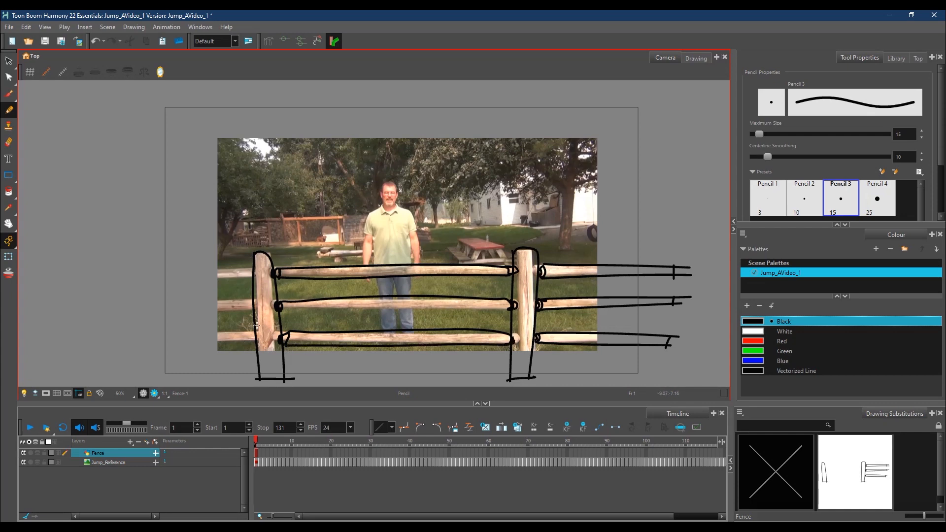
Draw three horizontal rails from the left post outward past the camera frame and close their outer ends with vertical strokes
left_click_drag(156, 333, 256, 335)
left_click_drag(155, 344, 256, 340)
mouse_move(150, 300)
left_mouse_down()
mouse_move(252, 304)
mouse_move(185, 310)
mouse_move(254, 310)
left_mouse_up()
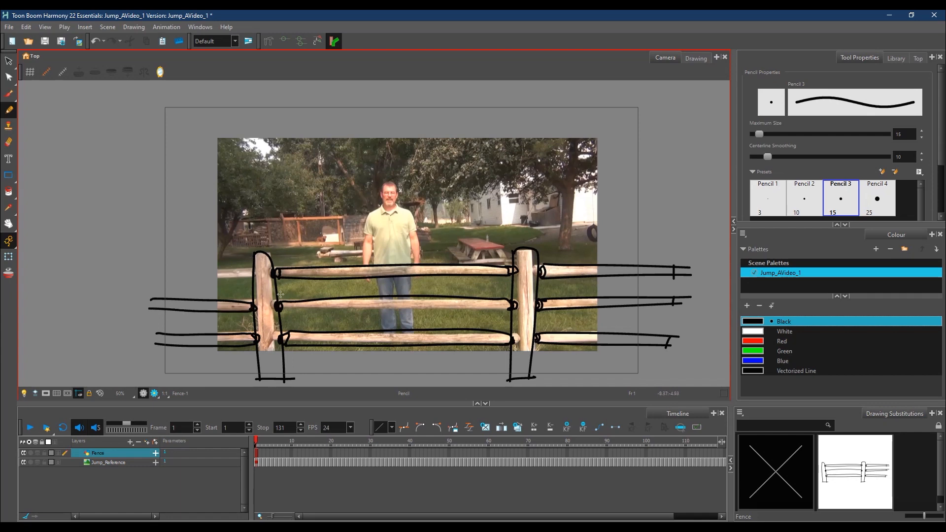
mouse_move(149, 283)
left_mouse_down()
mouse_move(254, 274)
mouse_move(155, 273)
mouse_move(156, 342)
left_mouse_up()
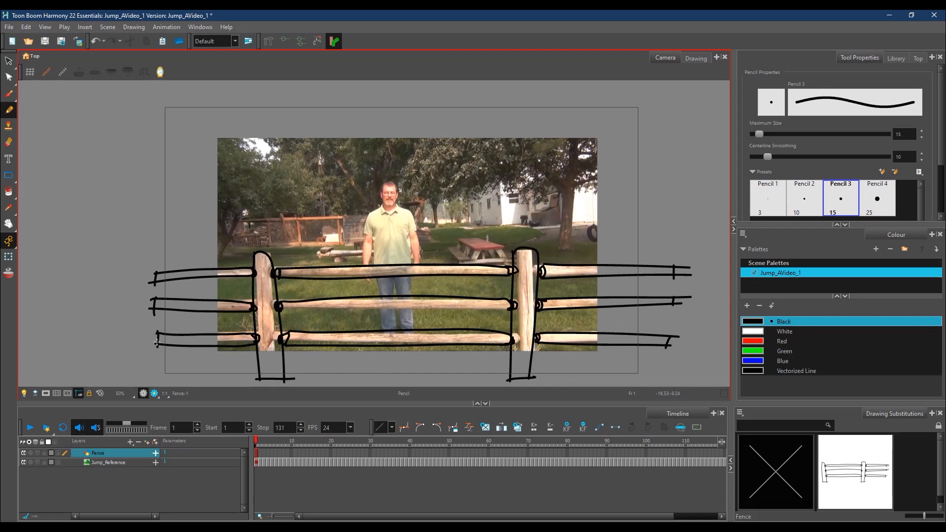
Hide the Jump_Reference layer and draw the missing lower edge of the middle rail between the two posts
left_click(23, 462)
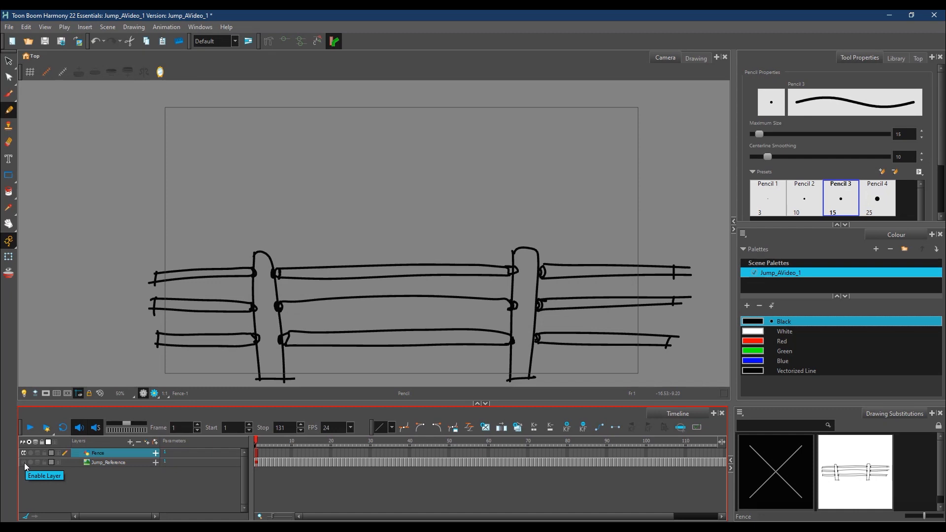
left_click_drag(279, 308, 516, 305)
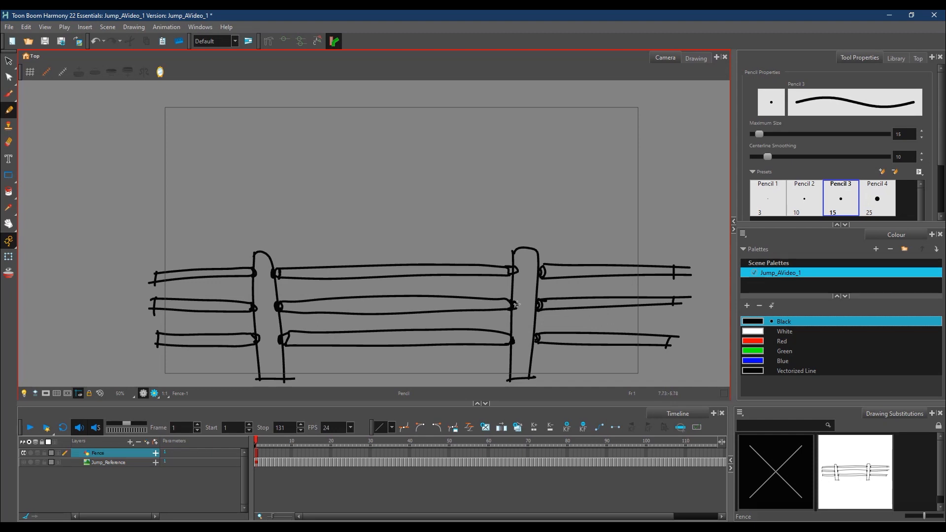
Add a new colour to the Jump_AVideo_1 palette and set it to a golden brown of RGB 162, 126, 2
left_click(747, 305)
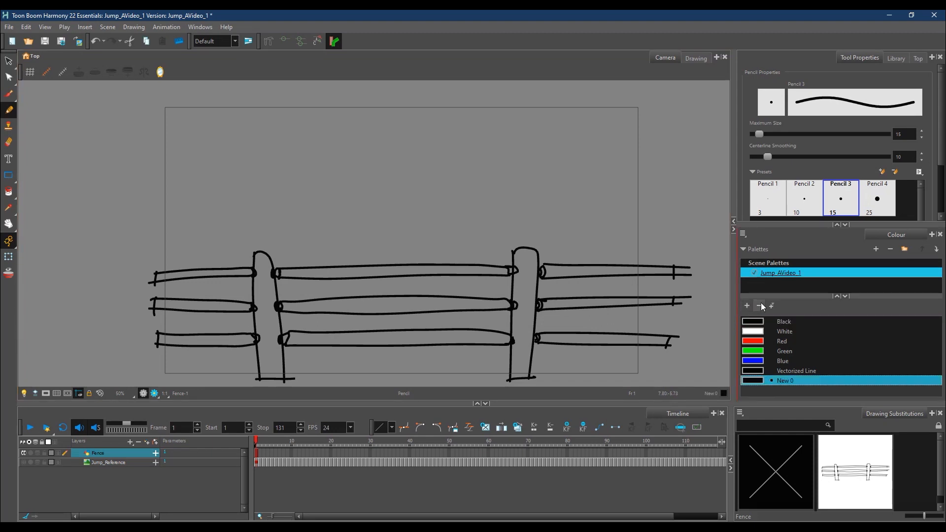
double_click(756, 382)
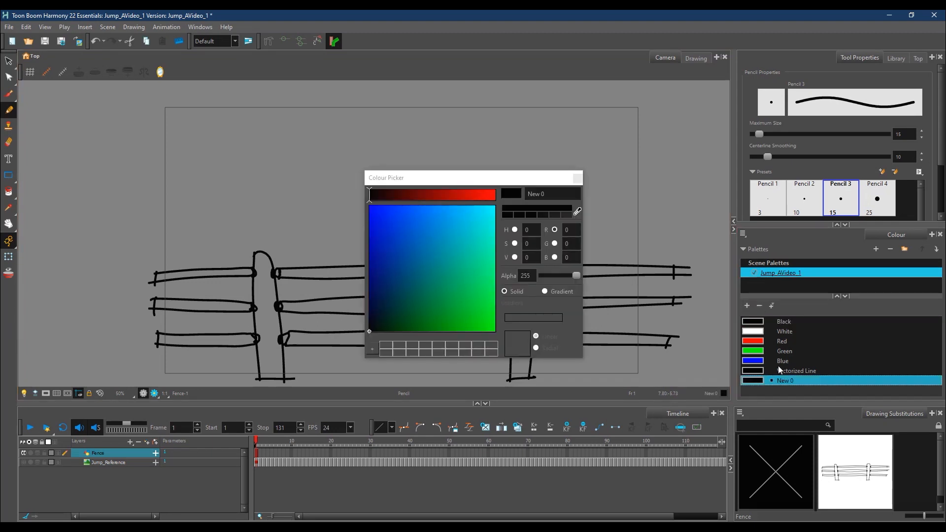
left_click(434, 193)
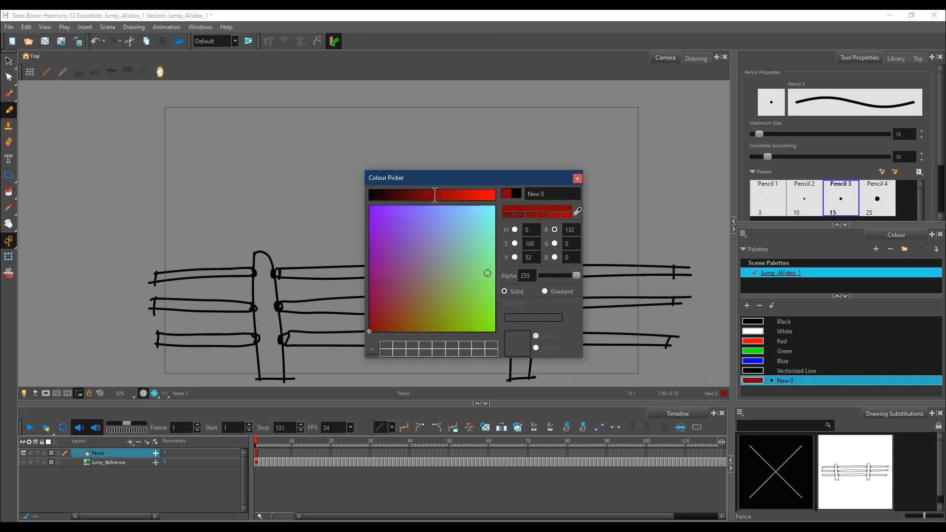
left_click(418, 313)
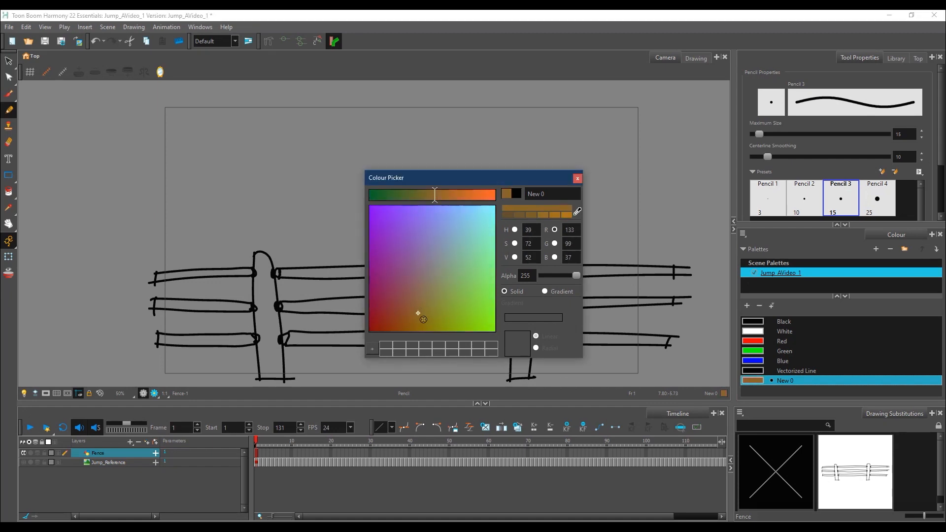
left_click(557, 214)
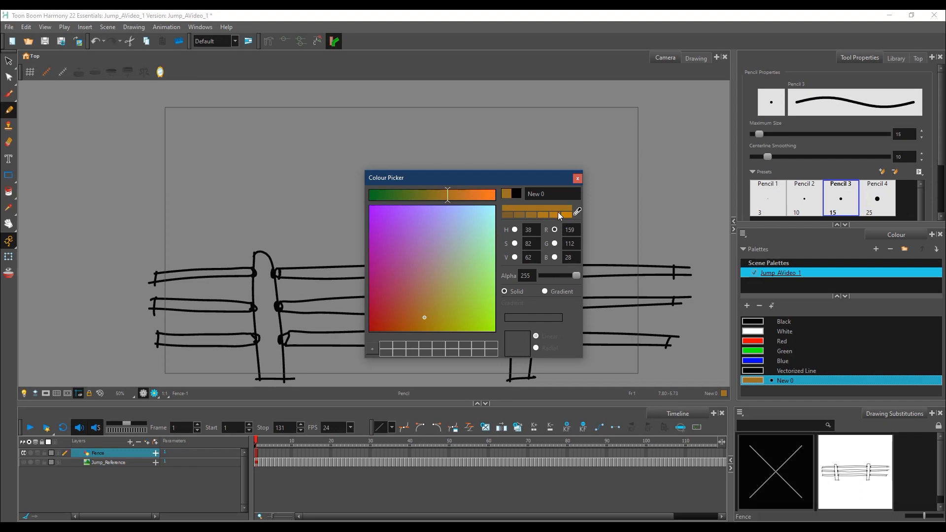
mouse_move(447, 198)
left_mouse_down()
mouse_move(454, 204)
mouse_move(436, 205)
left_mouse_up()
left_click_drag(424, 316, 431, 330)
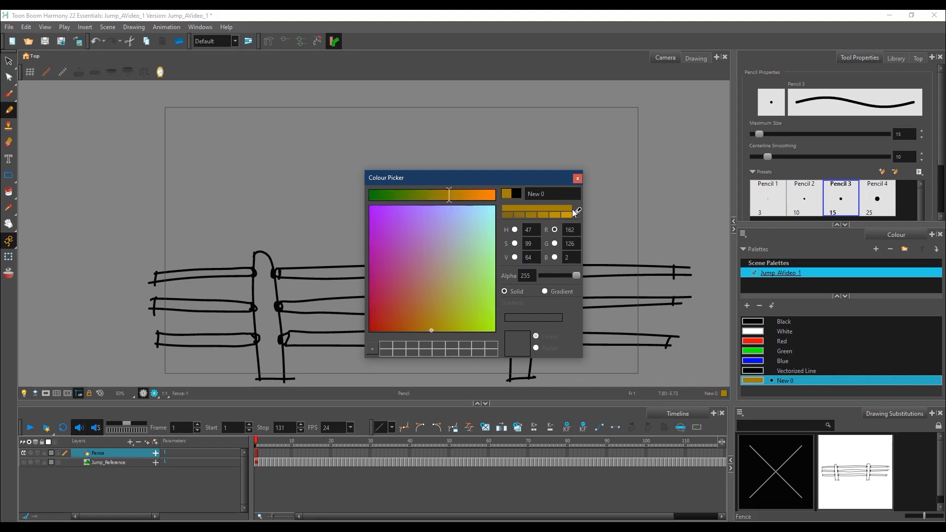
Fill the left fence post and the three rails beside it with the new brown using the Paint tool
left_click(12, 190)
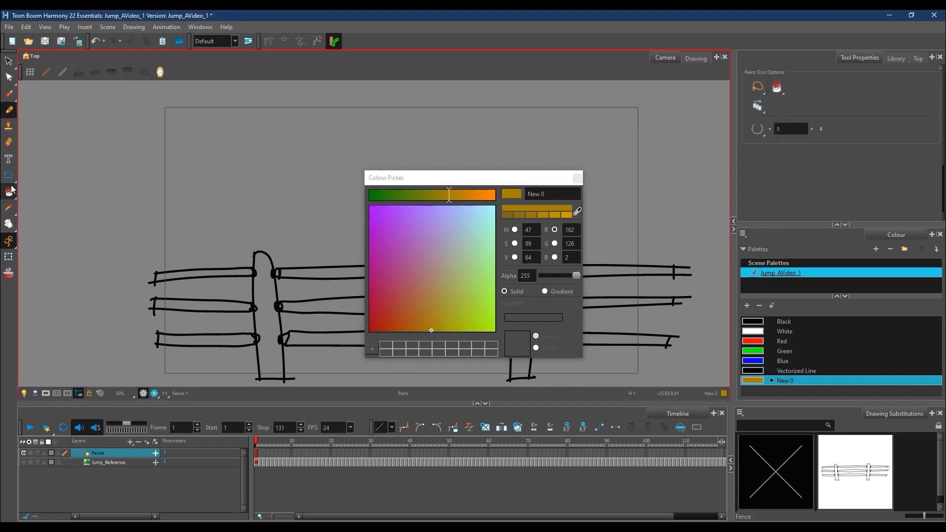
left_click(232, 307)
left_click(238, 338)
left_click(240, 266)
left_click(271, 287)
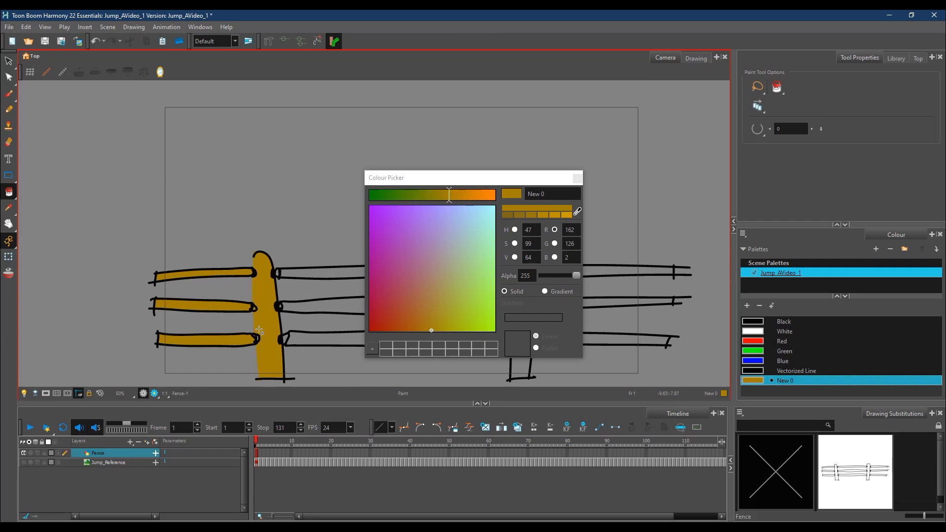
Fill the three rails between the posts and the right fence post with brown, and close the colour picker
key("ctrl+z")
left_click(290, 309)
left_click(317, 269)
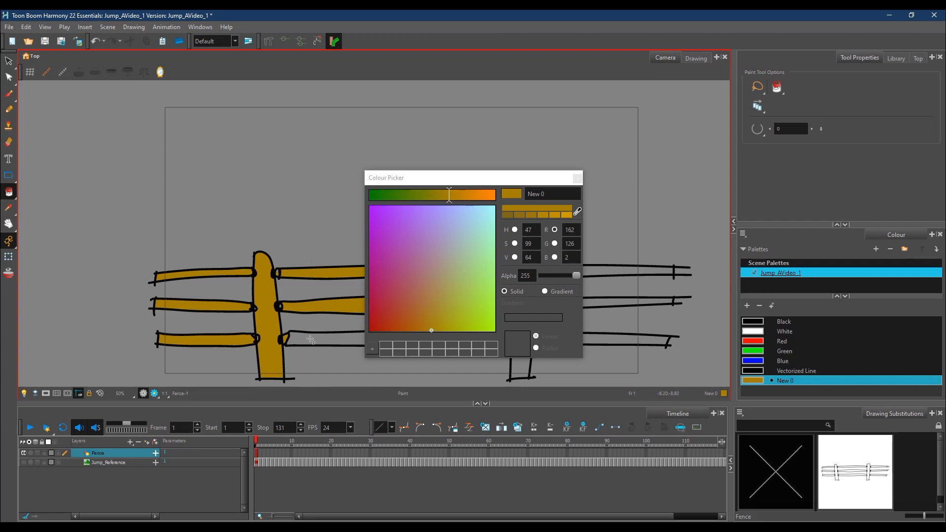
left_click(577, 178)
left_click(513, 271)
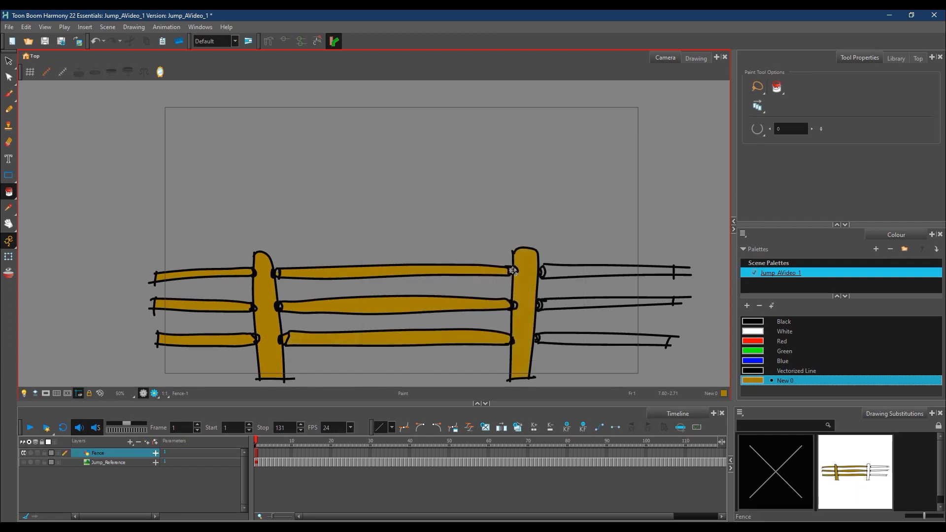
Rename the new brown colour swatch as Fence
double_click(790, 380)
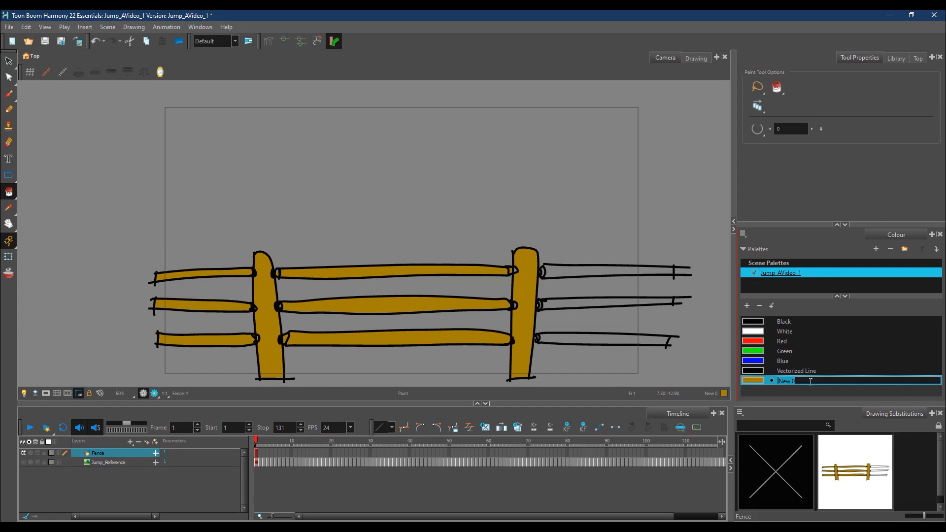
type("Fence")
key("Tab")
Fill the three rails beyond the right post with the Fence colour, and undo the stray last fill
left_click(563, 337)
left_click(577, 304)
left_click(566, 274)
left_click(544, 273)
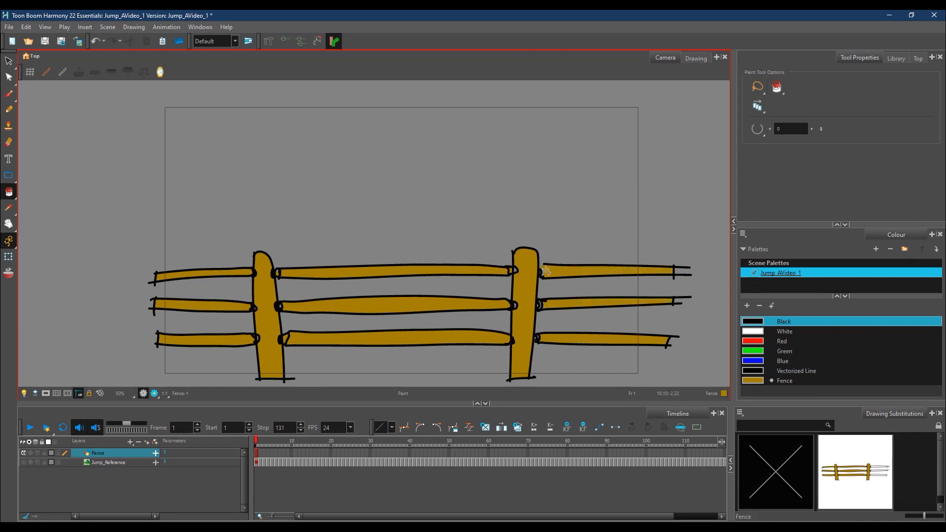
key("ctrl+z")
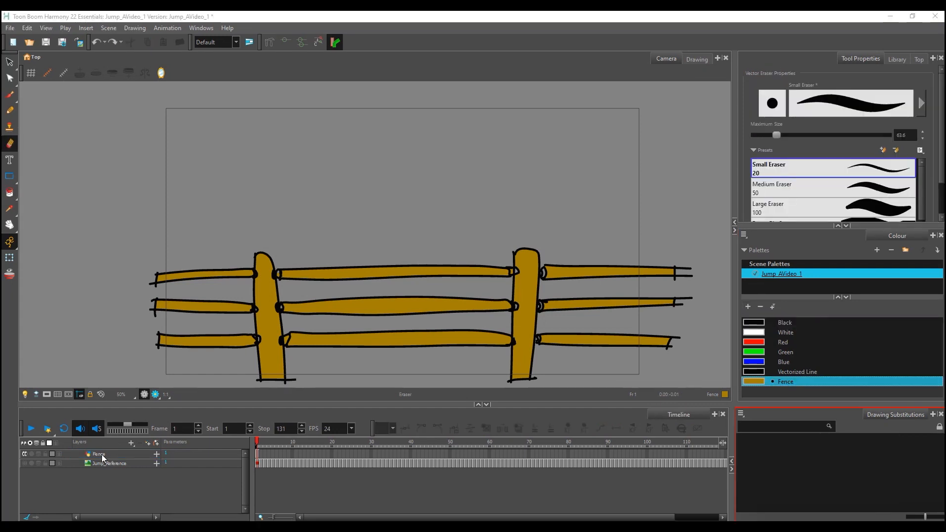
Duplicate the Fence layer in the timeline
double_click(102, 455)
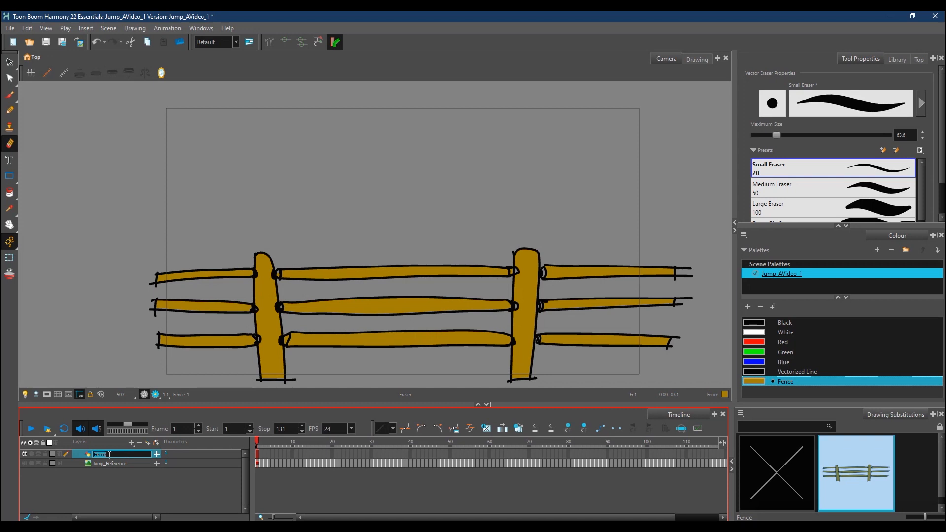
key("Return")
right_click(116, 455)
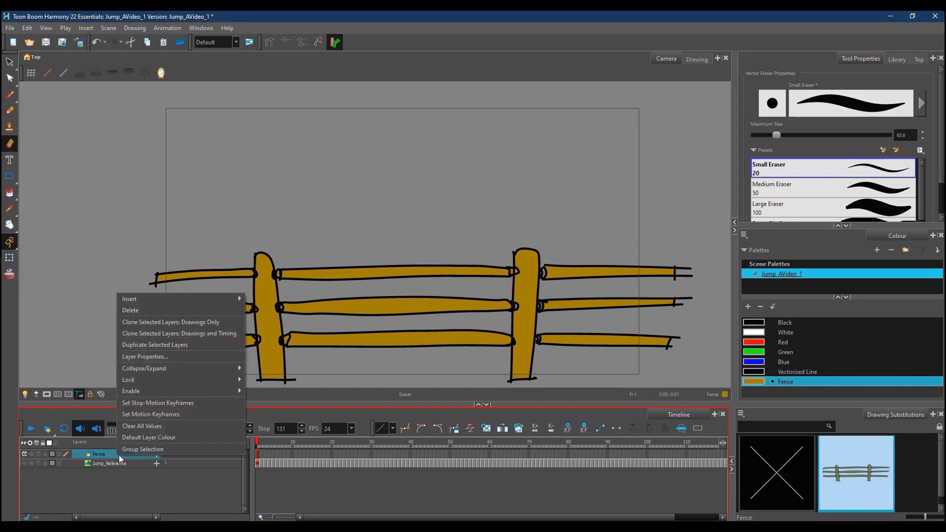
left_click(164, 346)
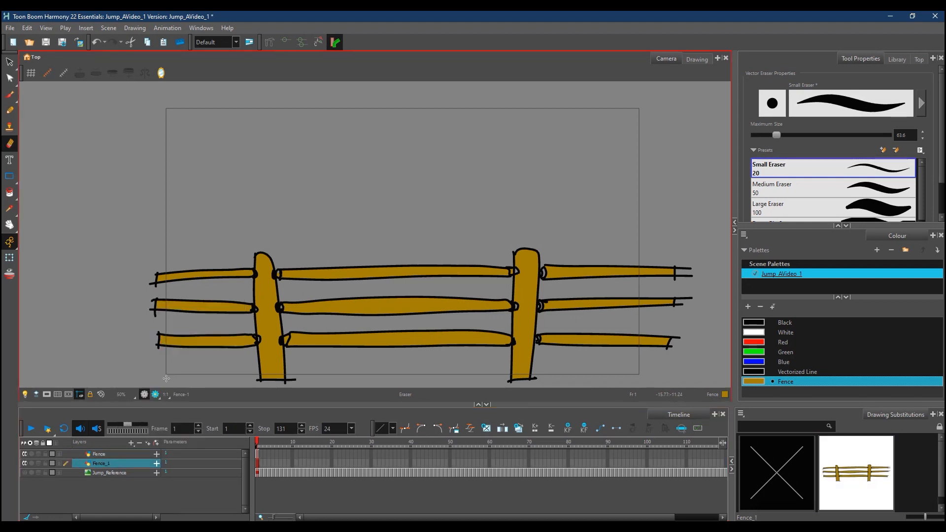
Rename the duplicated layer as Fence_Shadow and place it above the Fence layer
double_click(108, 463)
type("Shadow")
key("Return")
left_click_drag(108, 464, 111, 448)
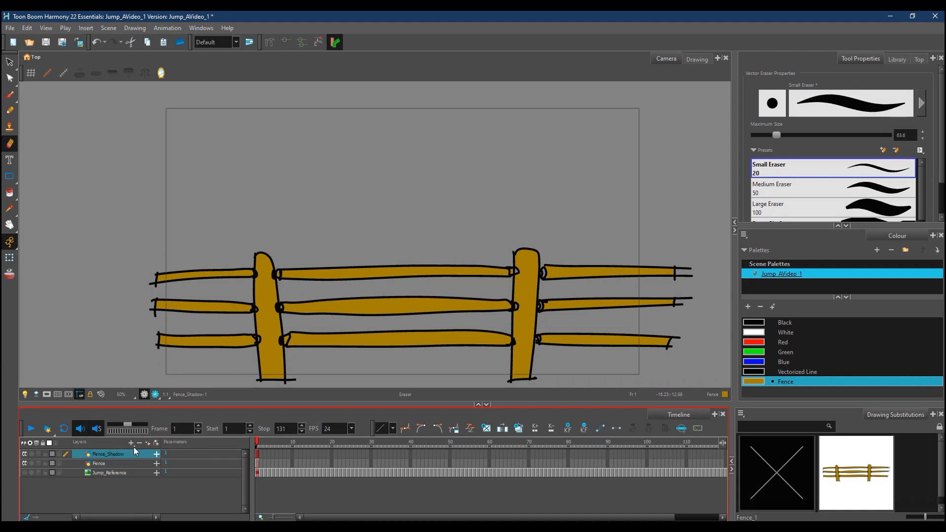
Add a Shadow effect to the Fence_Shadow layer
left_click(131, 442)
mouse_move(147, 525)
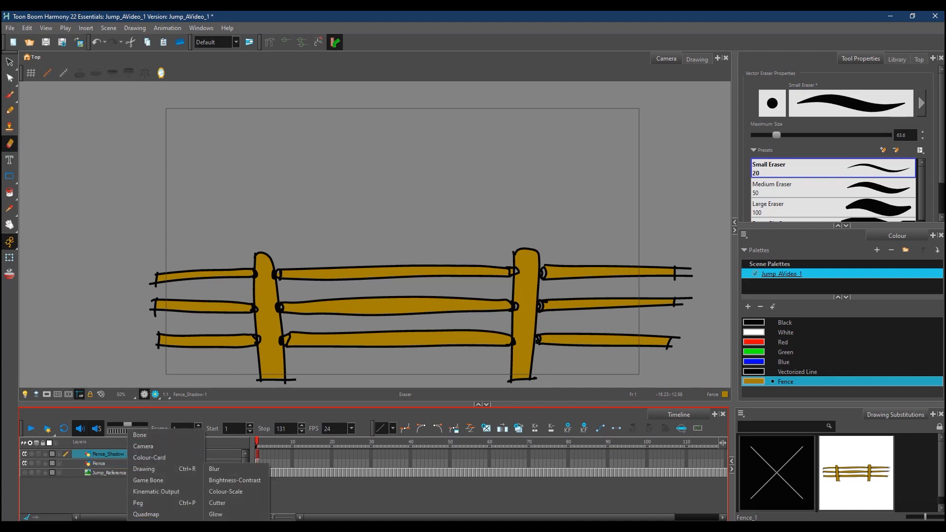
left_click(236, 525)
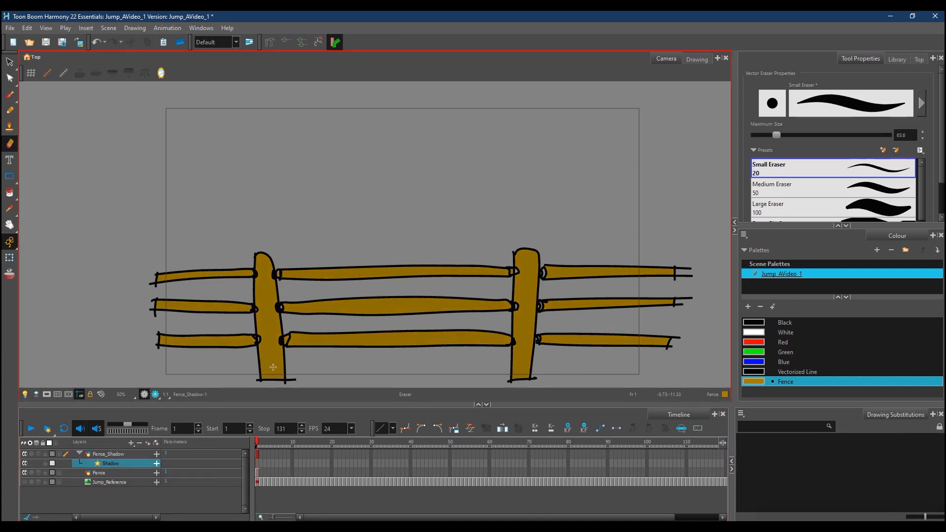
Try moving the fence drawings upward with the Transform tool, and undo the move
left_click(9, 258)
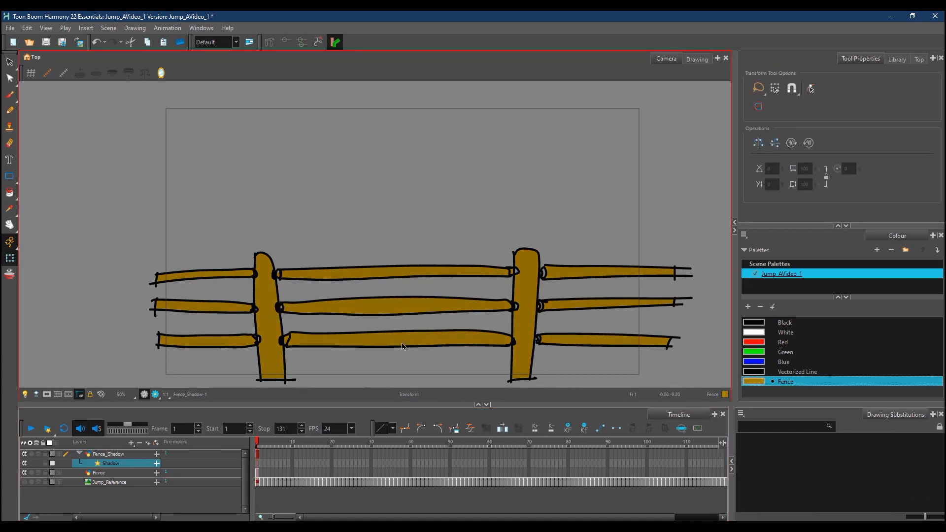
left_click(427, 344)
left_click_drag(426, 344, 427, 301)
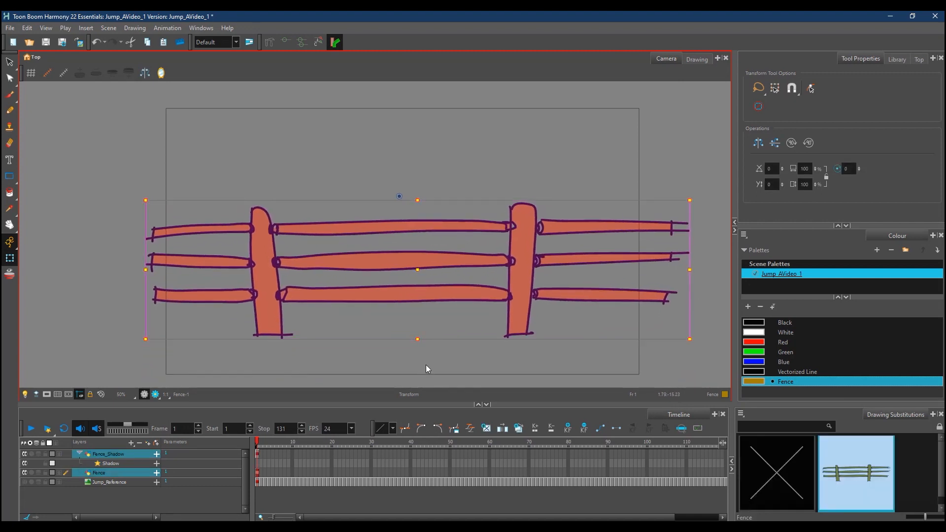
key("ctrl+z")
Move only the Fence_Shadow drawing up above the original fence, undo the move and deselect it
left_click(123, 455)
left_click(438, 336)
left_click_drag(438, 336, 433, 222)
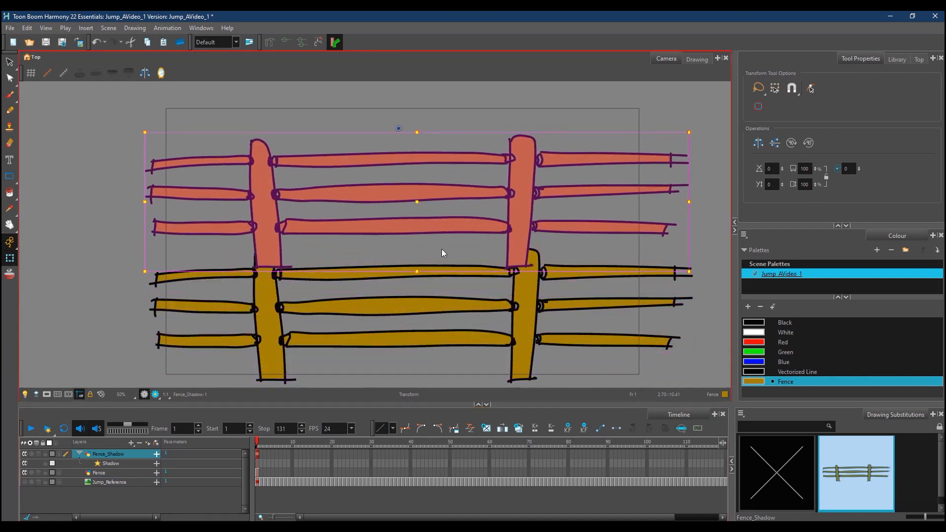
key("ctrl+z")
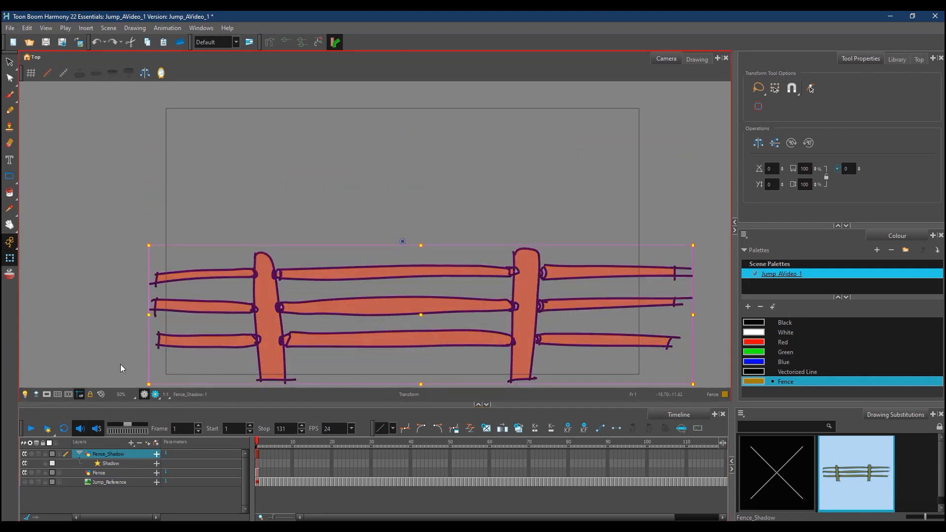
left_click(110, 384)
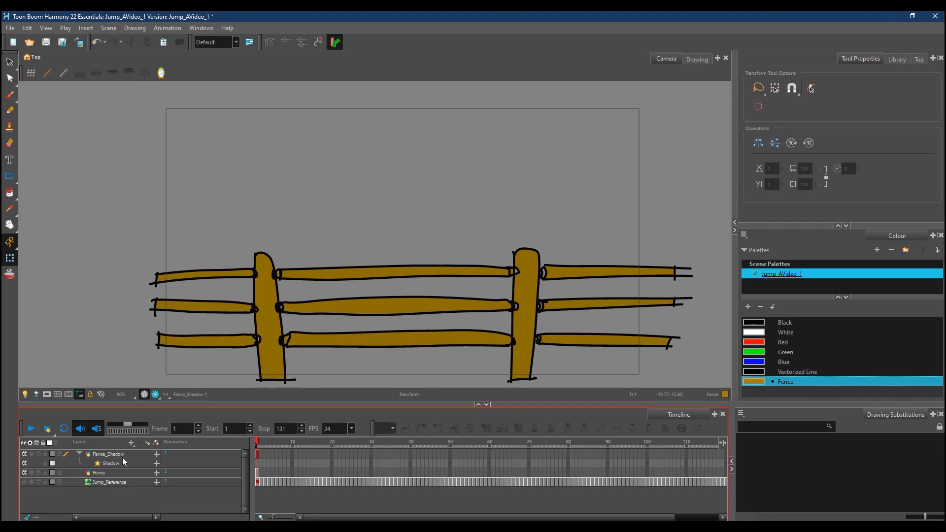
Set the eraser's maximum size to 59.2 and erase the shadow along the left side of the left post
left_click(13, 142)
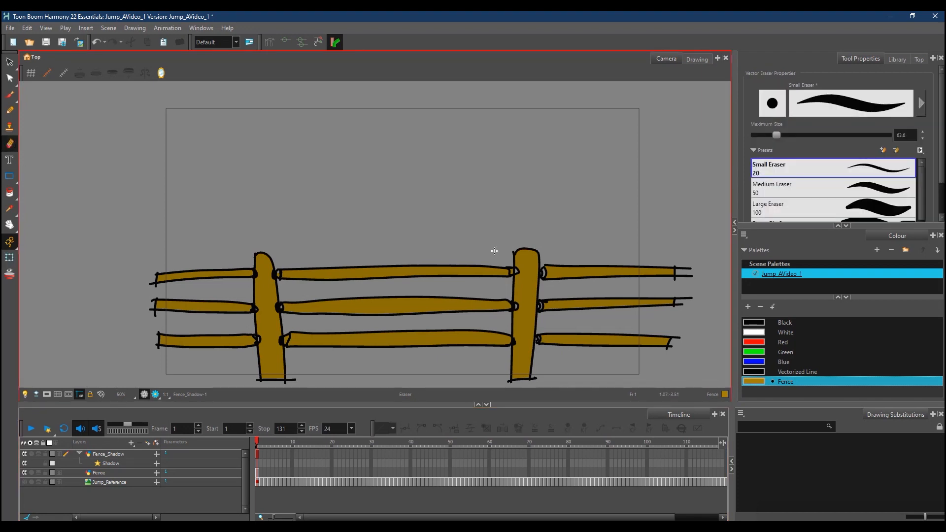
left_click_drag(776, 134, 775, 133)
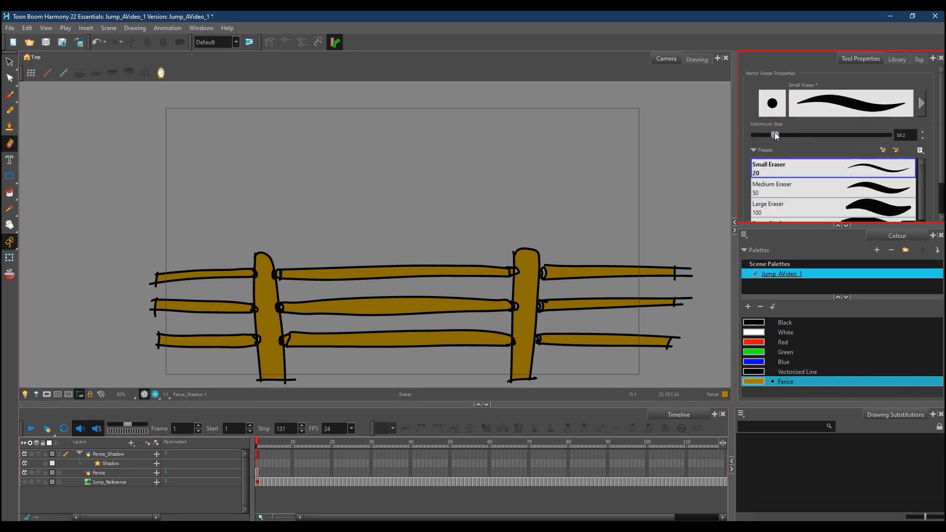
left_click_drag(259, 253, 257, 404)
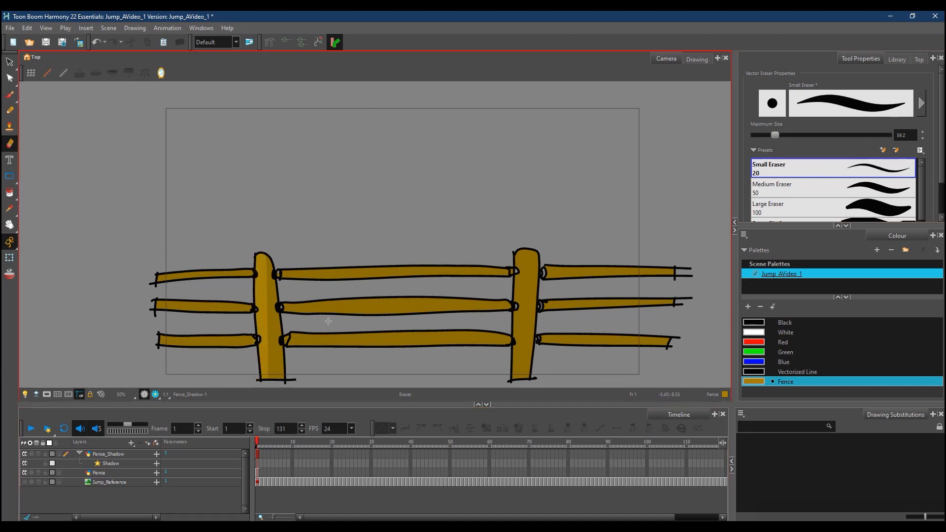
Erase the shadow along the upper edges of the top and middle rails between the two posts
mouse_move(279, 272)
left_mouse_down()
mouse_move(515, 270)
mouse_move(275, 269)
left_mouse_up()
key("ctrl+z")
left_click_drag(280, 302, 511, 300)
key("ctrl+z")
left_click_drag(288, 302, 496, 298)
Erase the shadow along the upper edges of the three rails outside the left post
left_click_drag(154, 277, 249, 270)
key("ctrl+z")
left_click_drag(154, 302, 250, 299)
key("ctrl+z")
left_click_drag(154, 336, 256, 336)
key("ctrl+z")
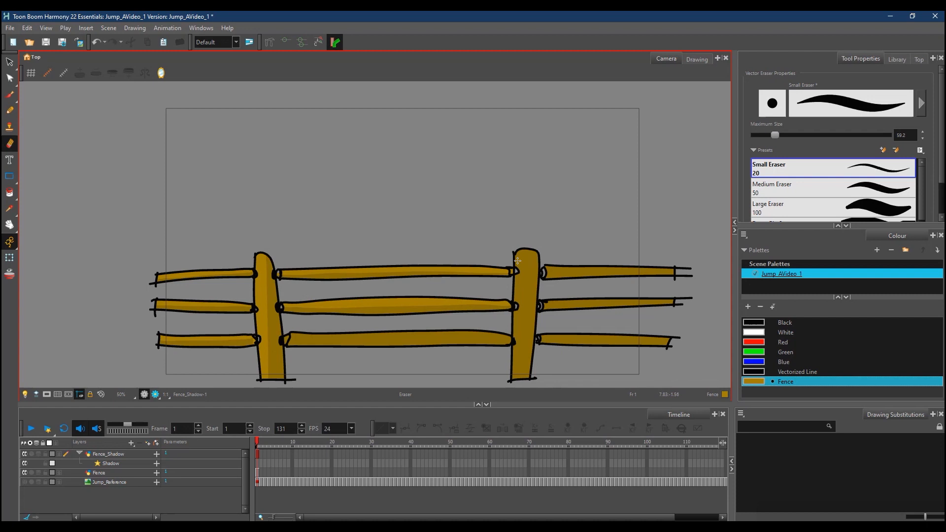
Erase the shadow along the left side of the right post and the upper edges of the rails beyond it
left_click_drag(516, 250, 514, 416)
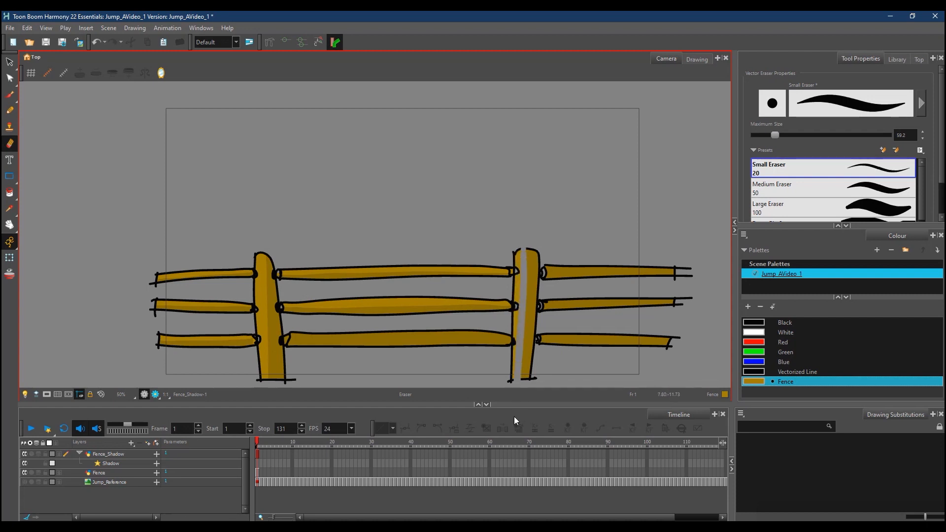
left_click_drag(544, 265, 715, 268)
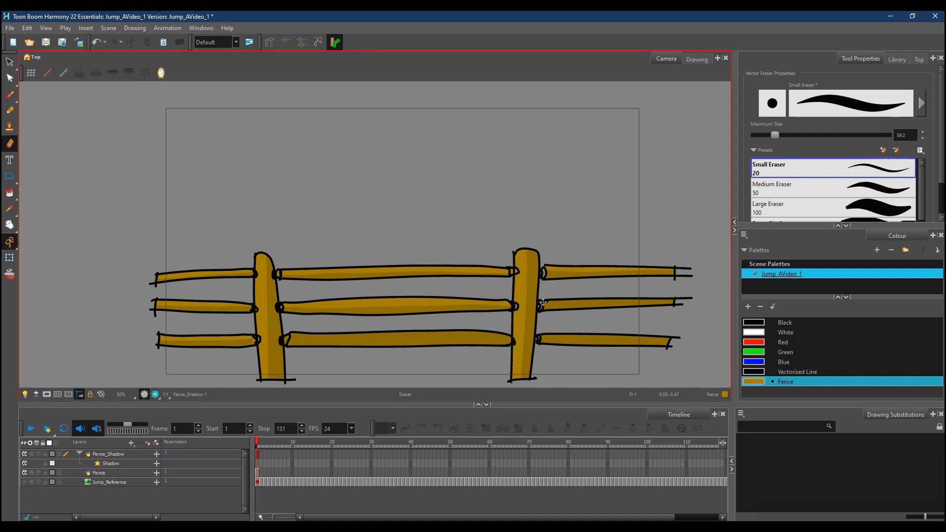
left_click_drag(544, 336, 700, 340)
key("ctrl+z")
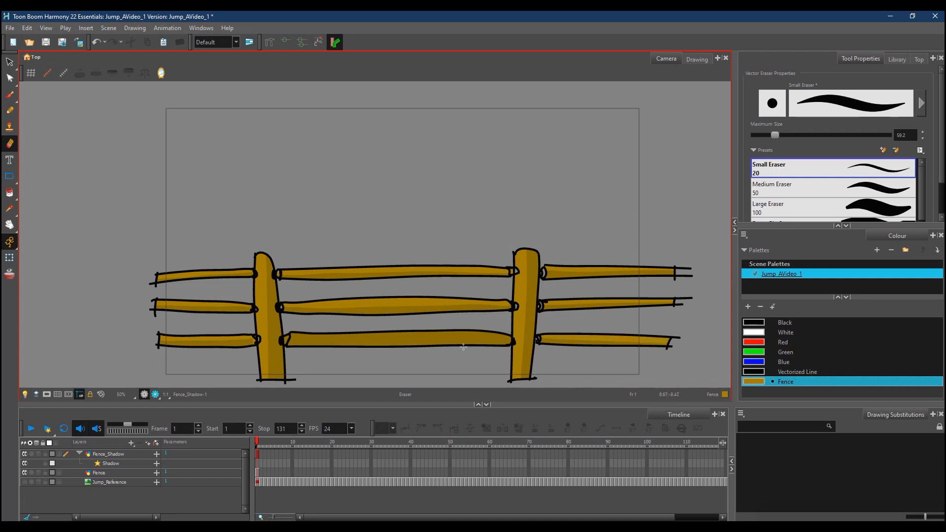
Erase the shadow along the upper edge of the bottom rail between the two posts
left_click_drag(288, 337, 517, 338)
key("ctrl+z")
left_click_drag(263, 340, 424, 333)
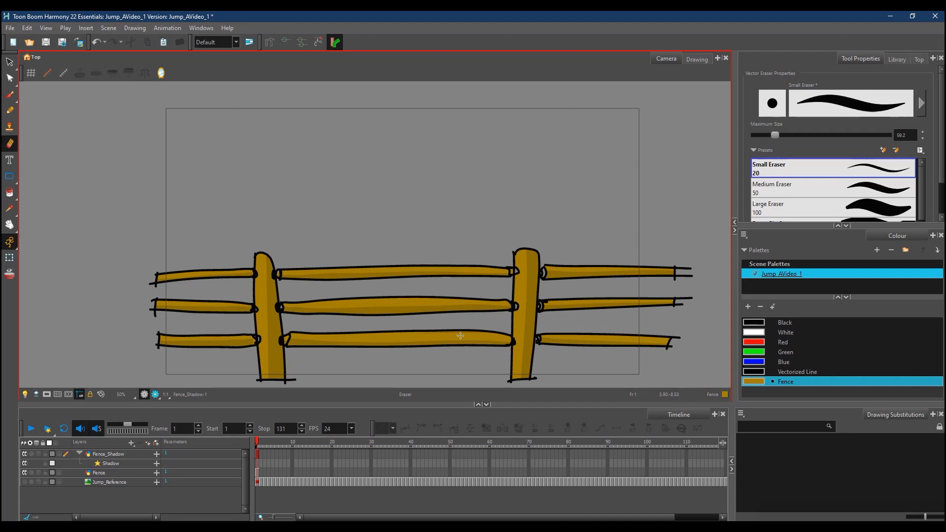
key("alt+x")
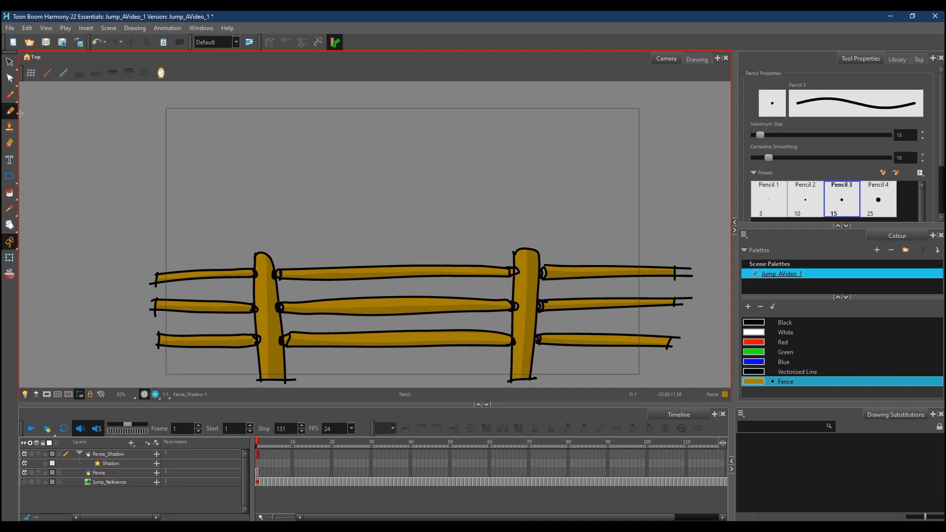
left_click_drag(514, 343, 530, 354)
key("ctrl+z")
Add a new drawing layer named FenceAll at the top of the layer stack
left_click(95, 456)
left_click(132, 443)
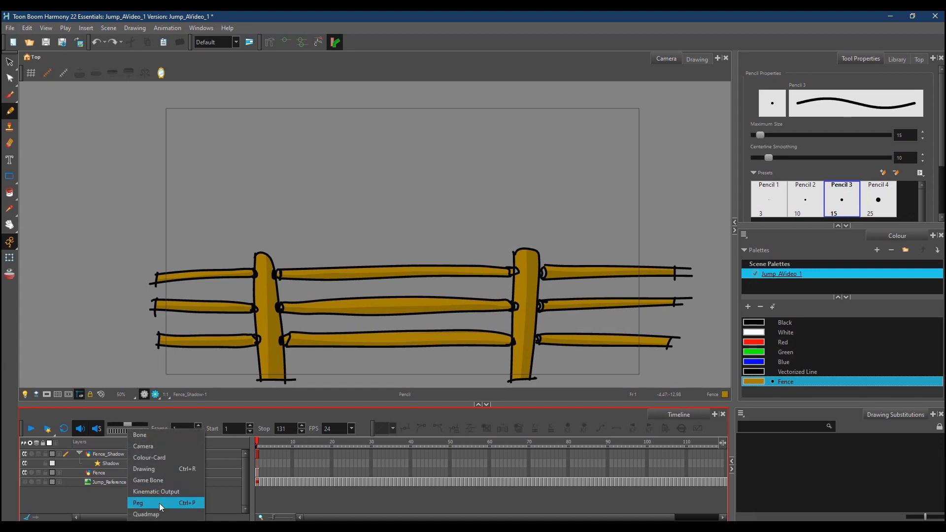
left_click(144, 468)
type("Fence")
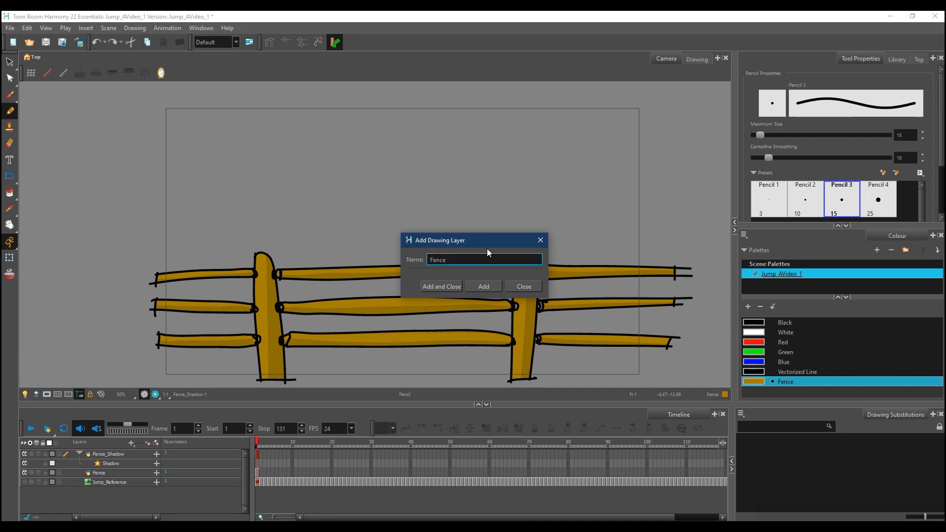
type("All")
key("Return")
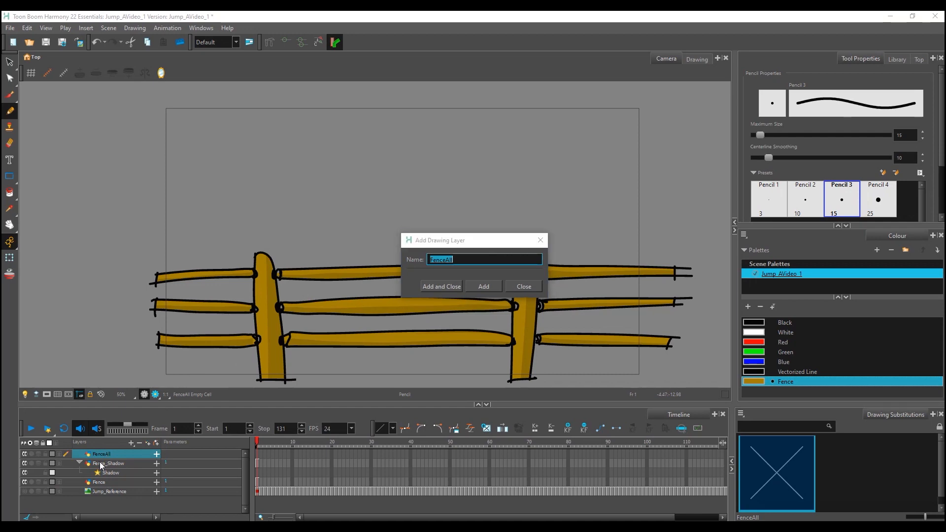
left_click(524, 286)
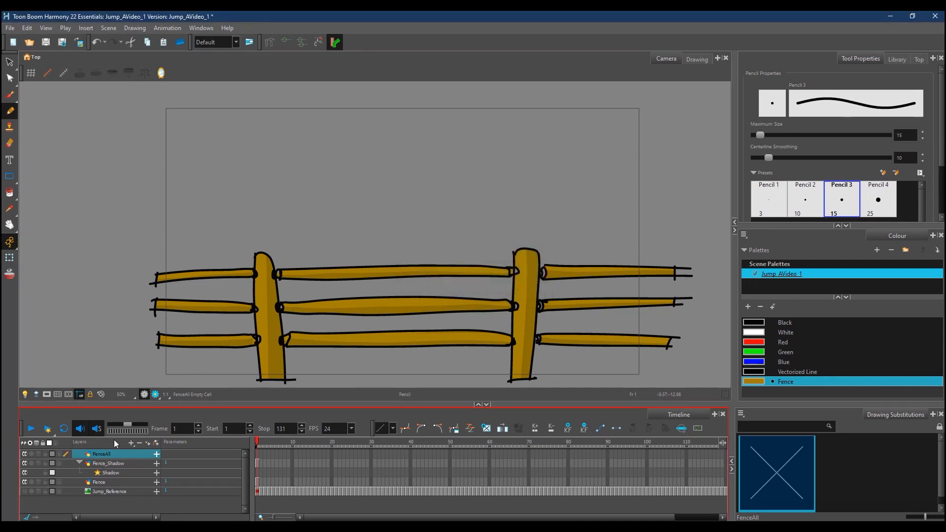
Parent the Fence_Shadow, Shadow and Fence layers to the FenceAll layer
left_click(104, 464)
left_click(106, 482, "shift")
left_click_drag(108, 462, 107, 452)
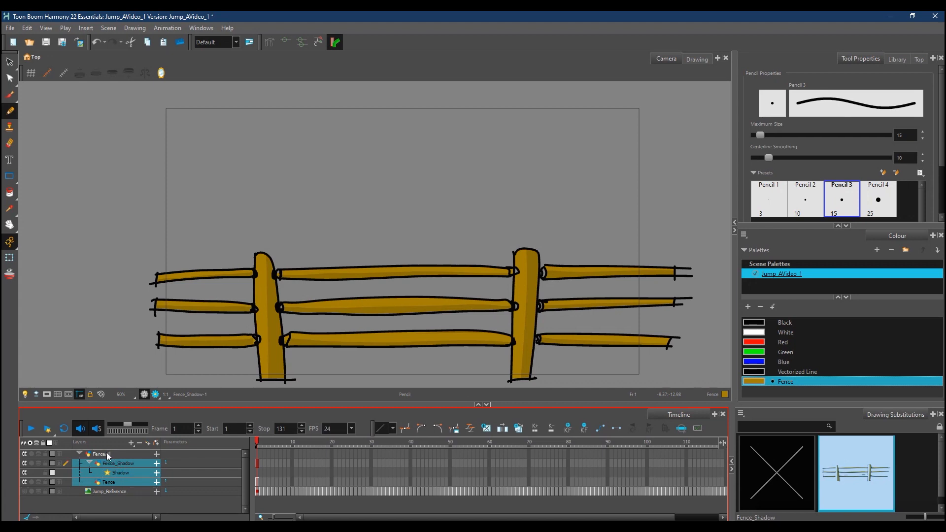
Check the FenceAll group by collapsing and expanding it and toggling its visibility off and on, leaving it collapsed
left_click(78, 453)
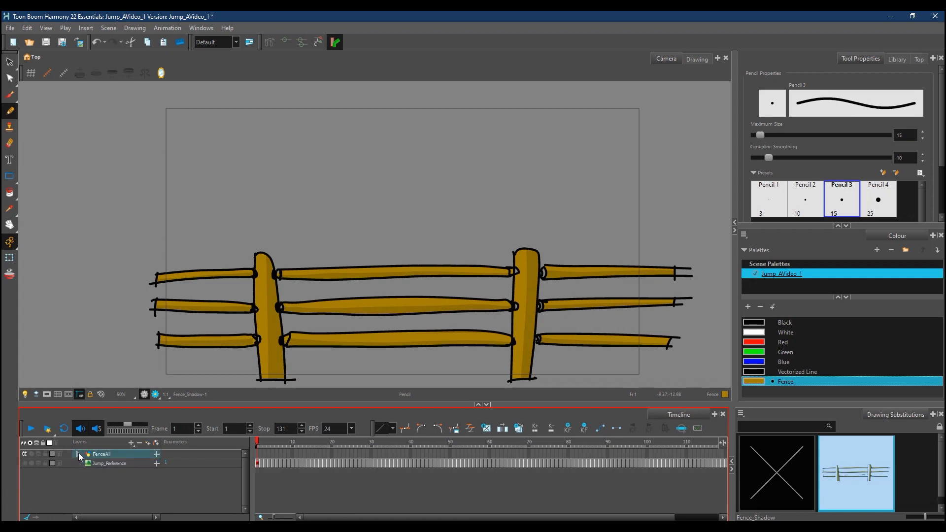
left_click(25, 455)
left_click(25, 455)
left_click(78, 454)
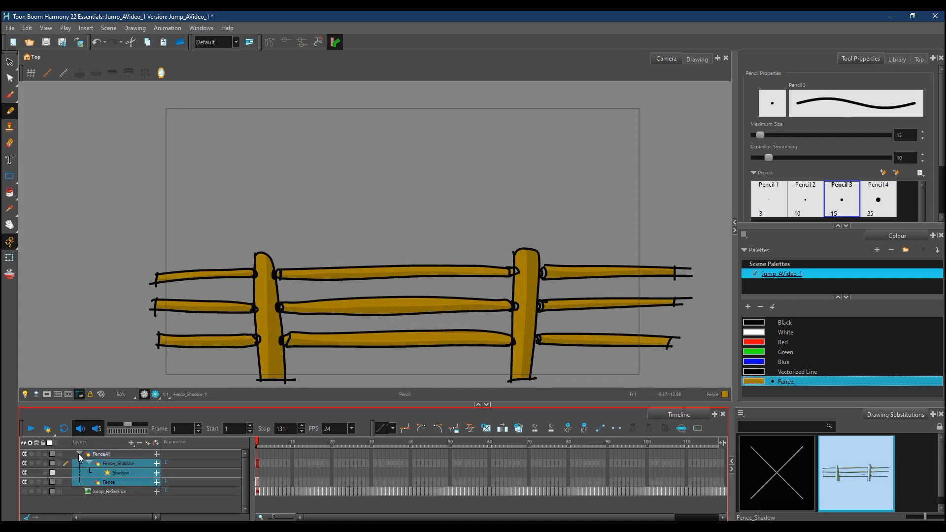
left_click(78, 454)
left_click(78, 453)
left_click(78, 454)
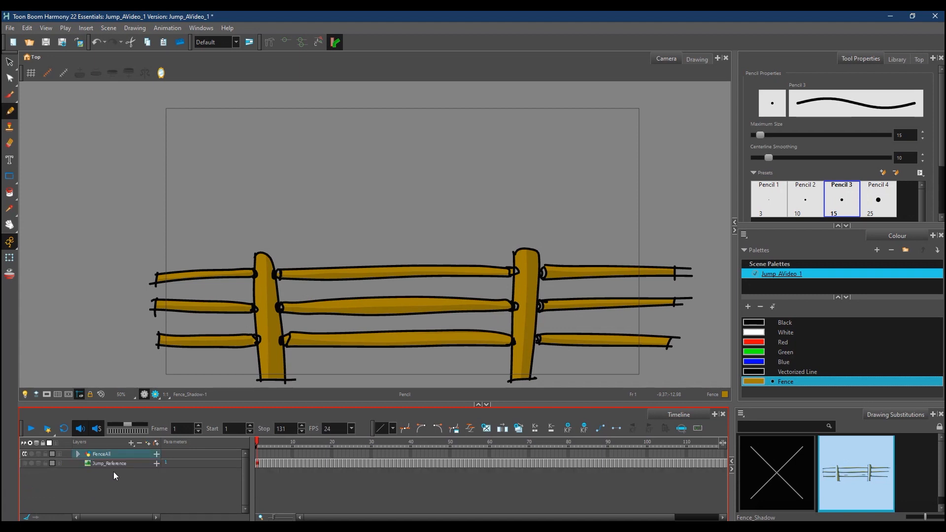
Add a new drawing layer named Ground
left_click(131, 441)
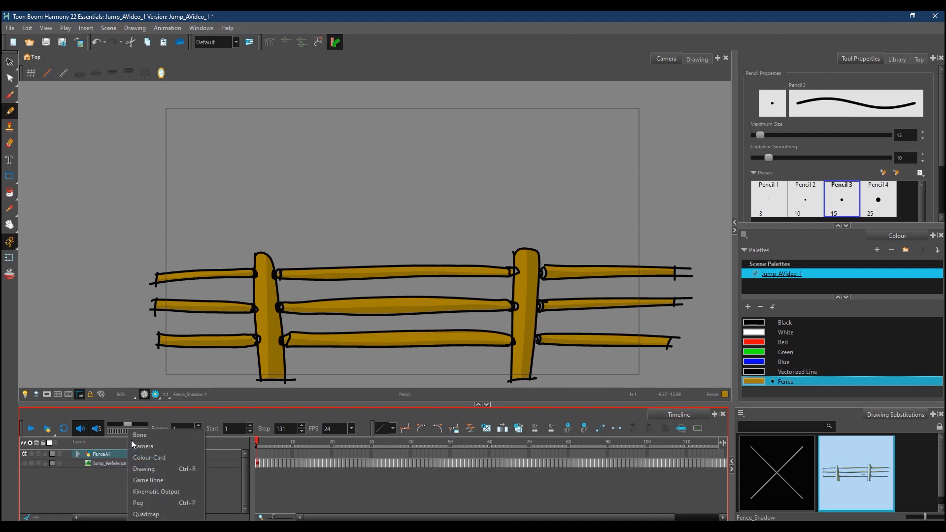
left_click(150, 469)
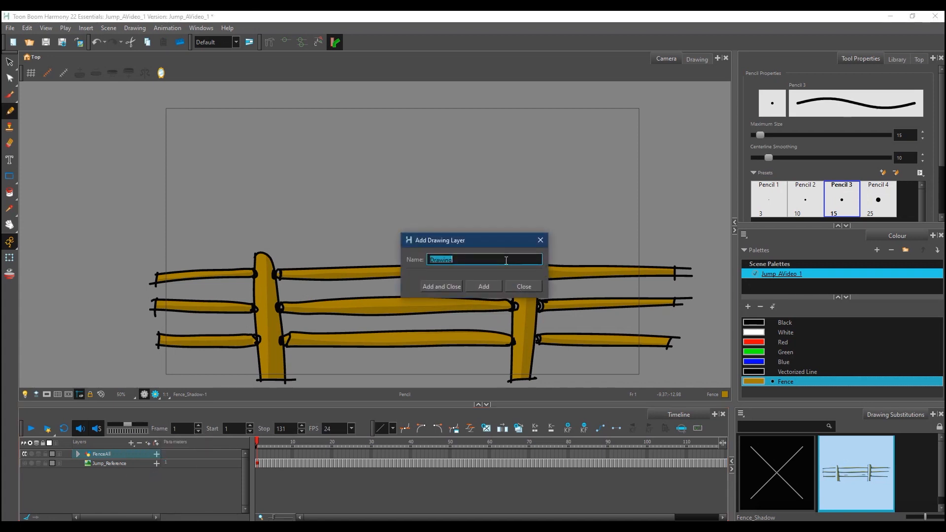
type("Ground")
left_click(456, 288)
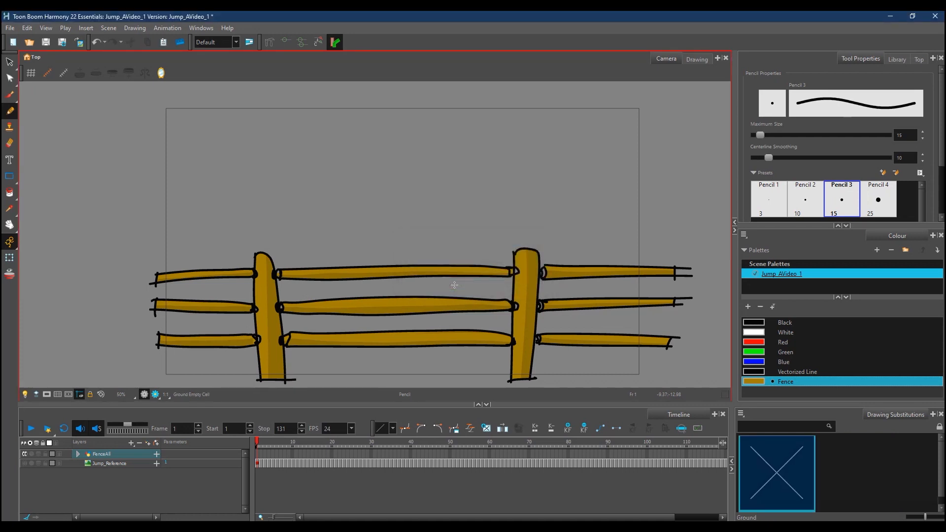
Add a palette colour, set it to dark green with RGB 33, 100, 19, and name it Grass
left_click(748, 306)
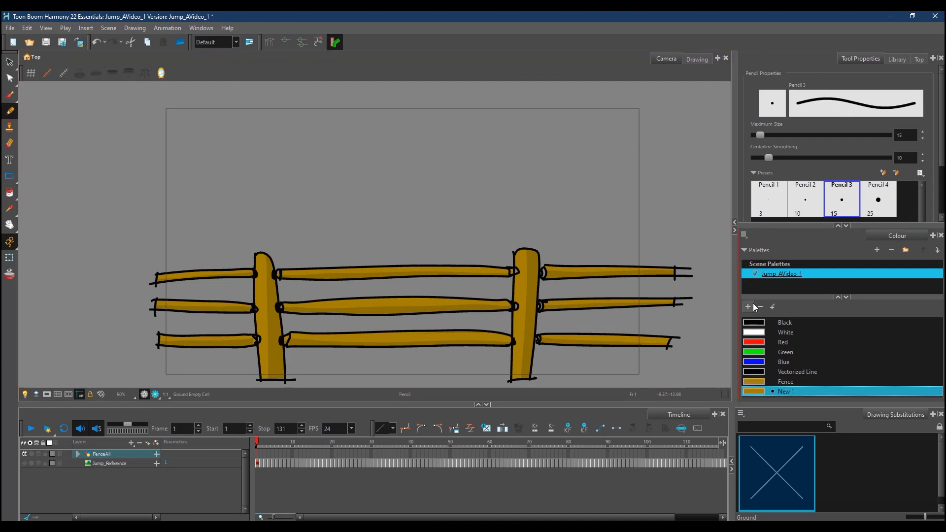
double_click(758, 391)
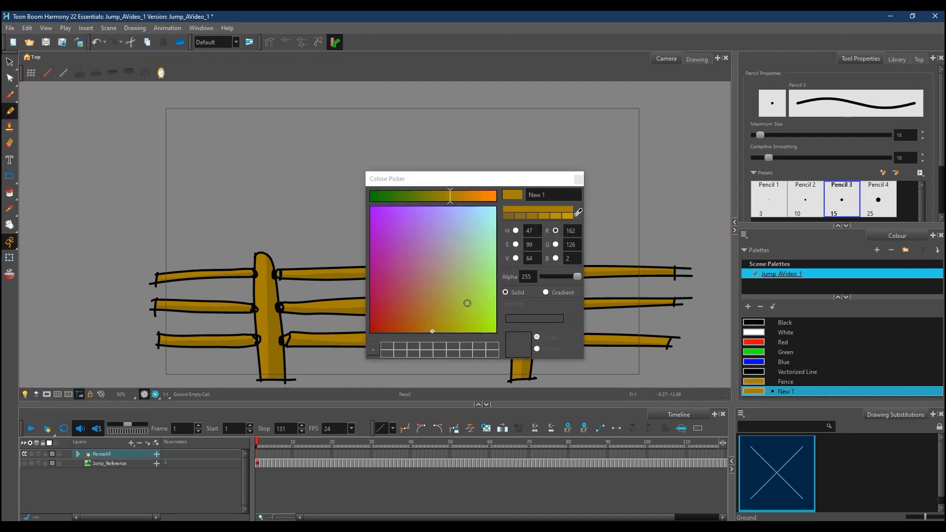
left_click(388, 196)
mouse_move(432, 331)
left_mouse_down()
mouse_move(469, 323)
mouse_move(458, 332)
mouse_move(415, 327)
mouse_move(424, 325)
left_mouse_up()
left_click(536, 212)
left_click(421, 323)
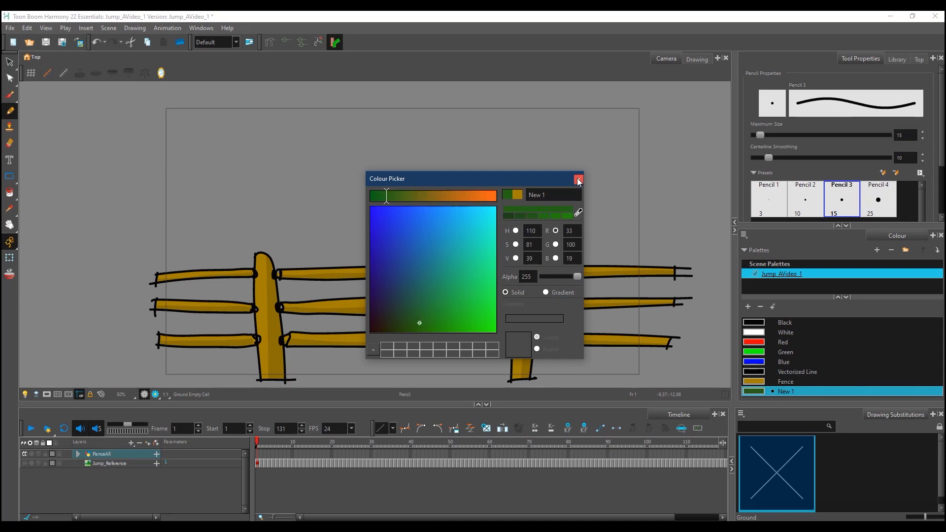
left_click(552, 194)
key("ctrl+a")
type("Grass")
left_click(578, 179)
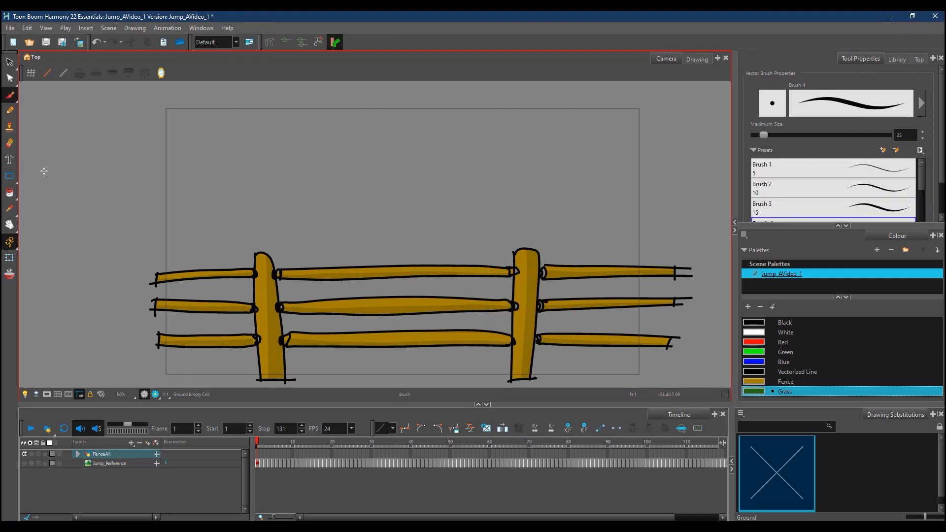
Outline a wide ground shape across the lower part of the frame with the Brush and fill it with Grass
mouse_move(101, 327)
left_mouse_down()
mouse_move(589, 317)
mouse_move(715, 386)
mouse_move(209, 392)
mouse_move(119, 382)
mouse_move(113, 321)
left_mouse_up()
key("alt+i")
left_click(394, 325)
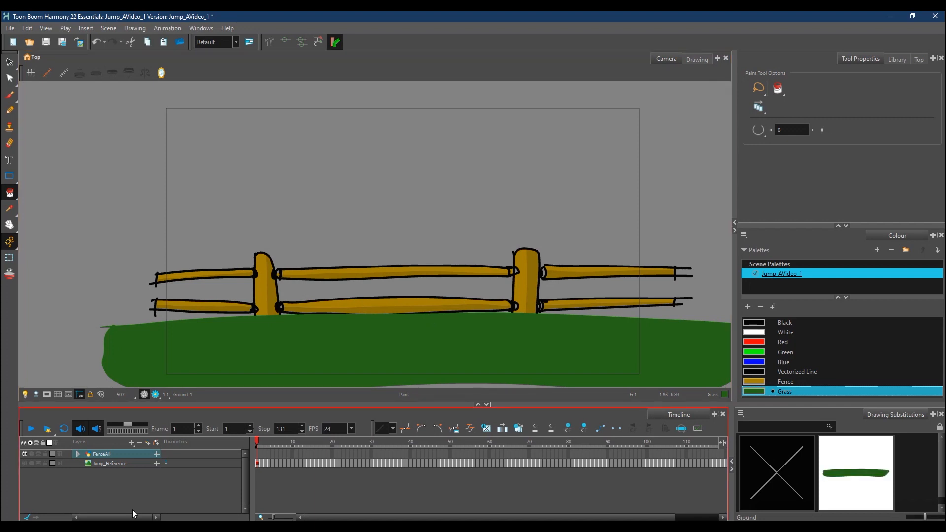
Undo and redo the ground fill with Grass, and move the Ground layer out of FenceAll to beneath the fence layers
key("ctrl+z")
left_click(78, 453)
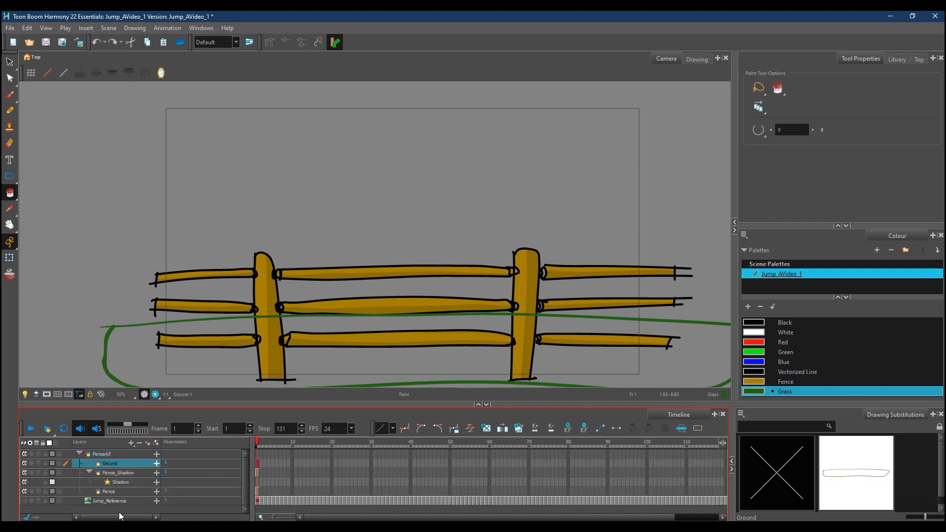
left_click(349, 359)
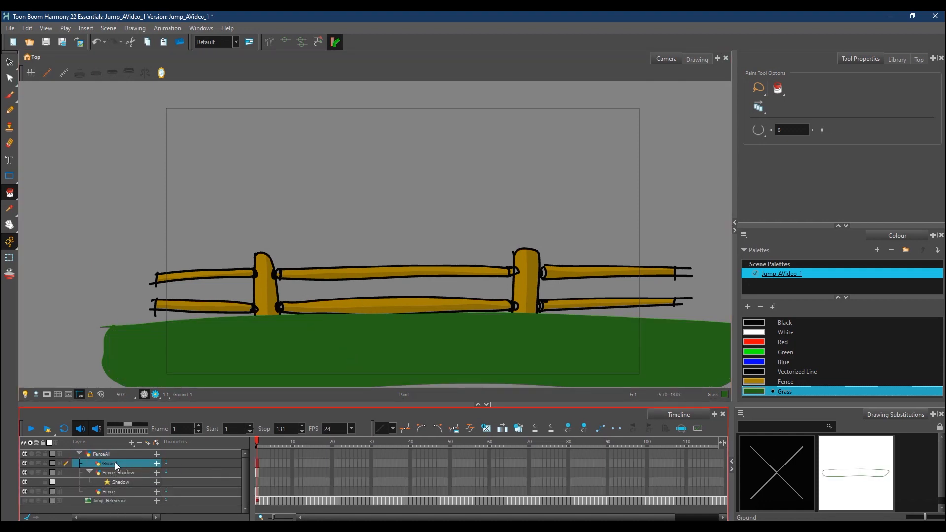
mouse_move(114, 462)
left_mouse_down()
mouse_move(111, 506)
mouse_move(111, 491)
left_mouse_up()
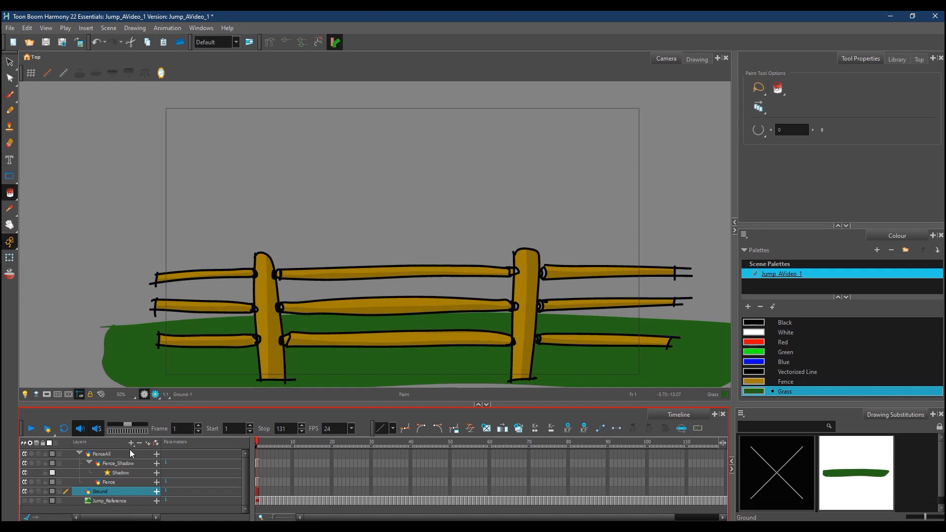
left_click(9, 192)
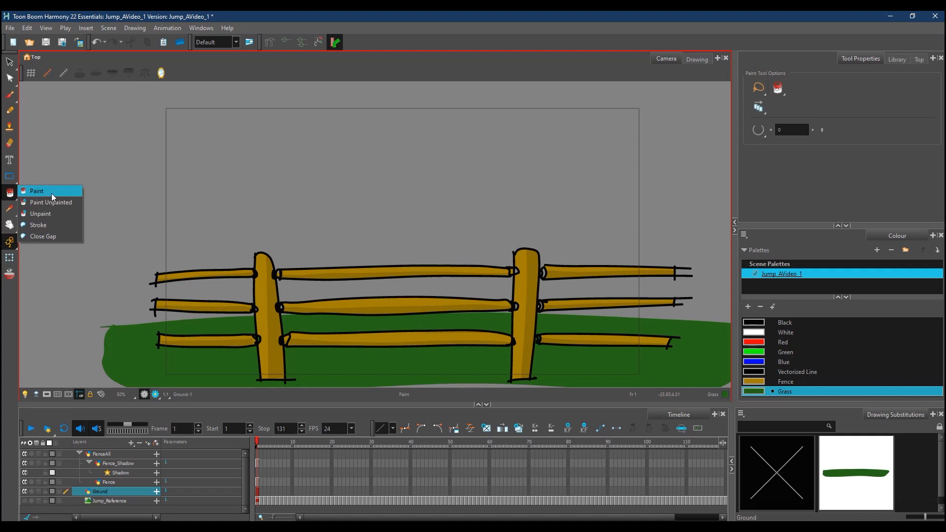
left_click(11, 193)
Add a new drawing layer named Sky and place it directly below the Ground layer
left_click(111, 495)
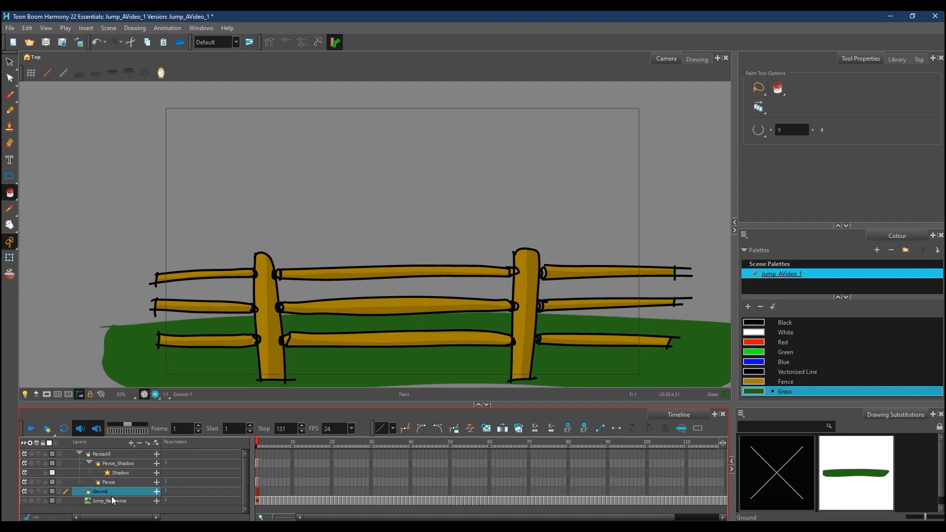
left_click(131, 443)
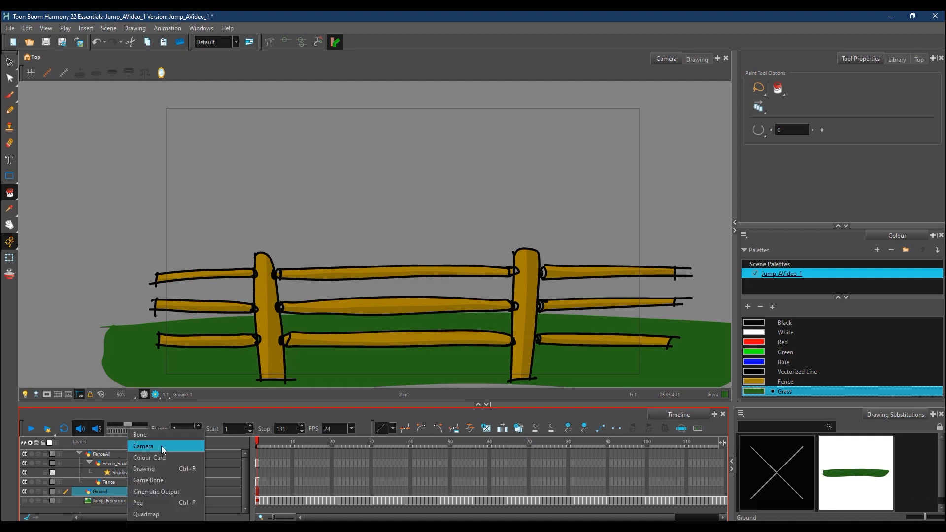
left_click(161, 469)
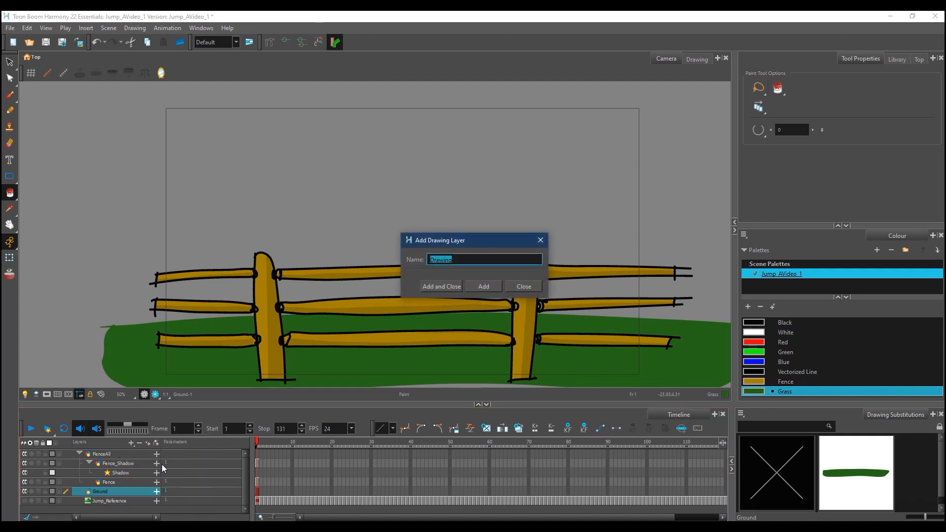
type("Sky")
left_click(435, 286)
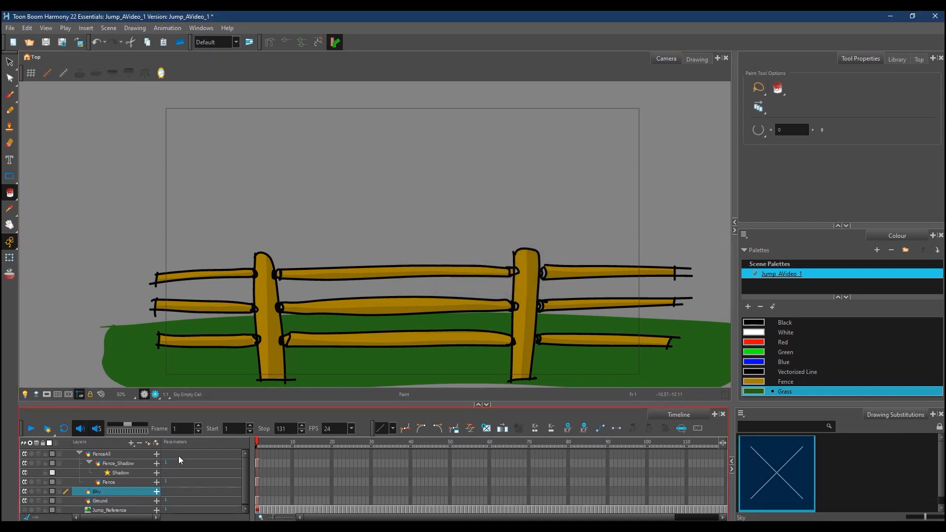
left_click_drag(104, 492, 107, 508)
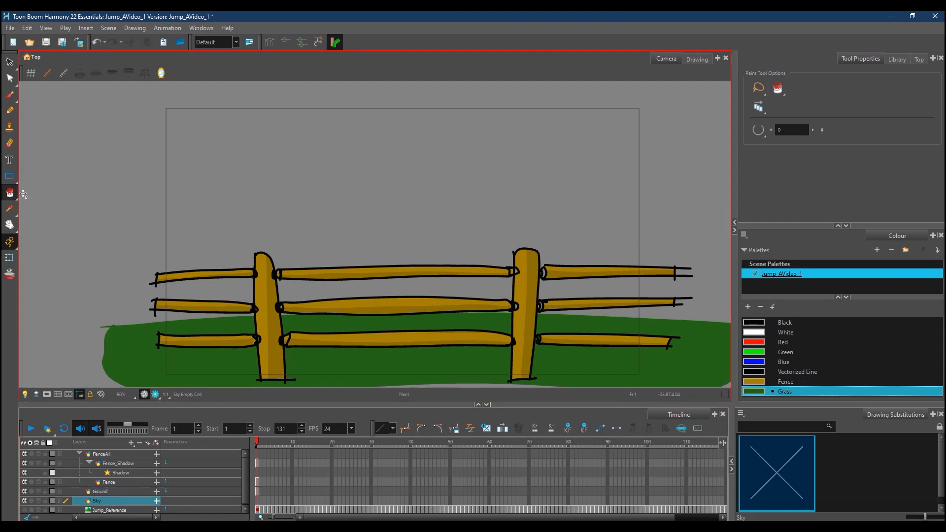
Add another palette colour and set it to a solid pale blue with RGB 197, 215, 240
left_click(748, 307)
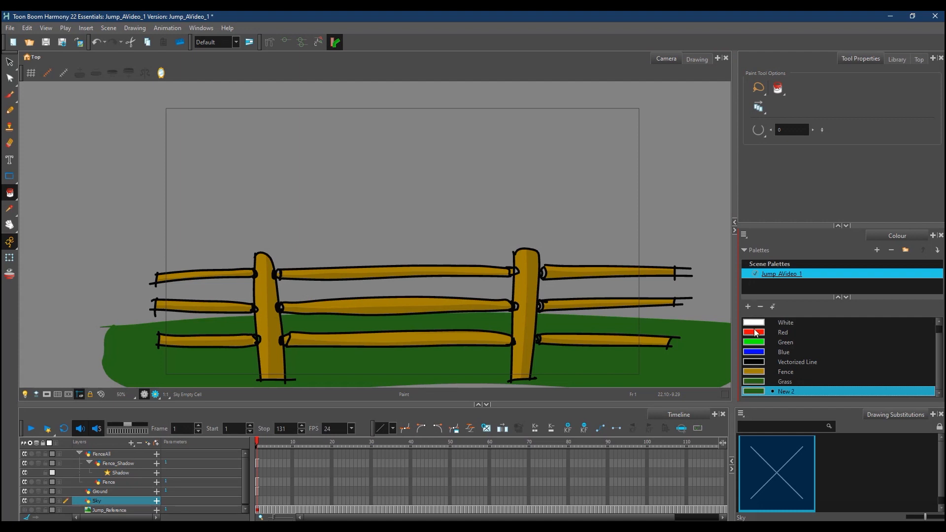
double_click(755, 392)
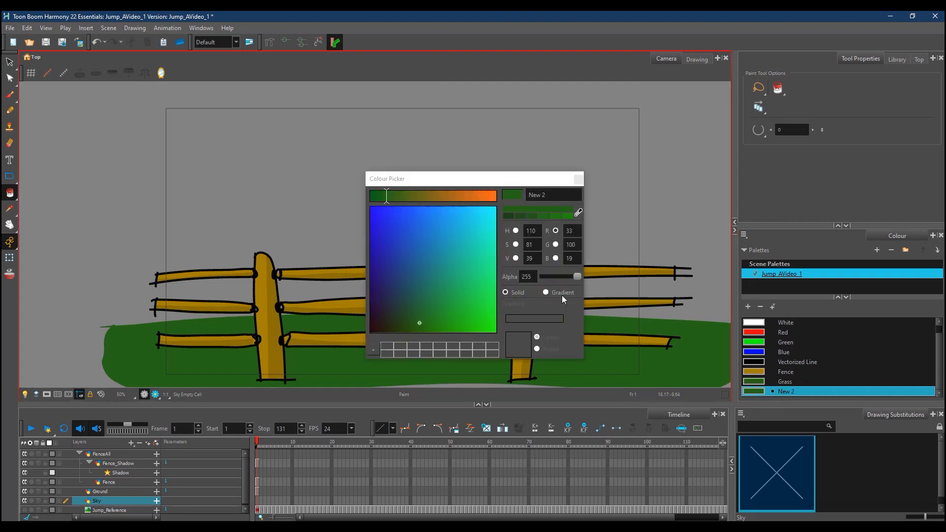
left_click(476, 214)
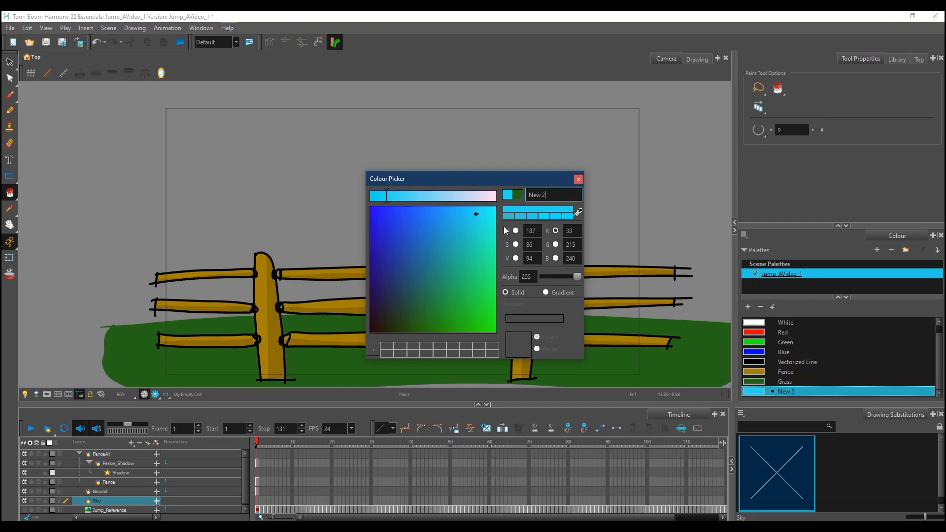
left_click(451, 196)
left_click(468, 198)
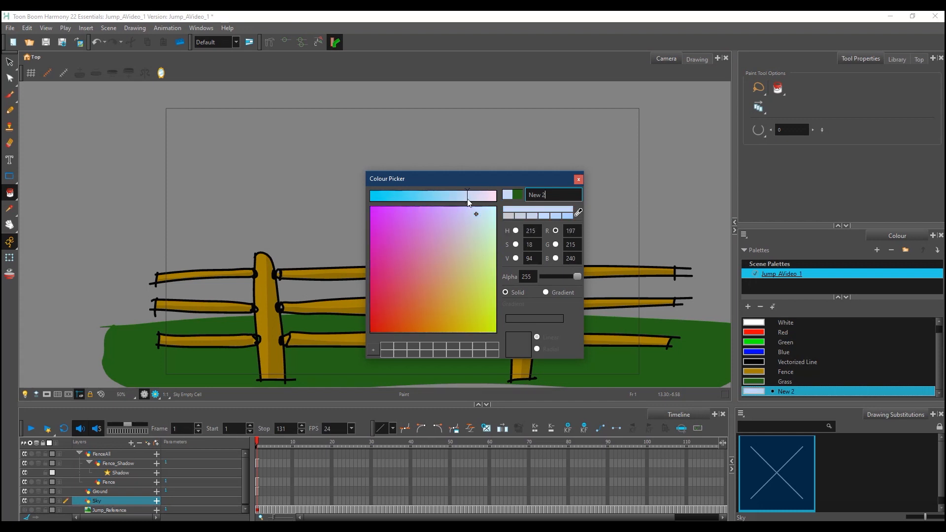
Turn the new swatch into a linear gradient from pale lilac to light blue with RGB 150, 215, 237
left_click(546, 292)
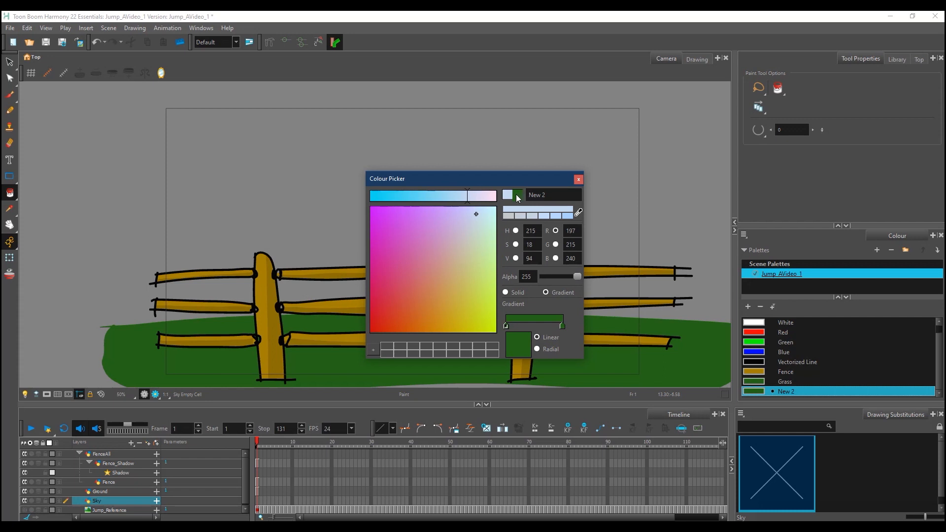
left_click_drag(474, 204, 483, 204)
left_click(561, 324)
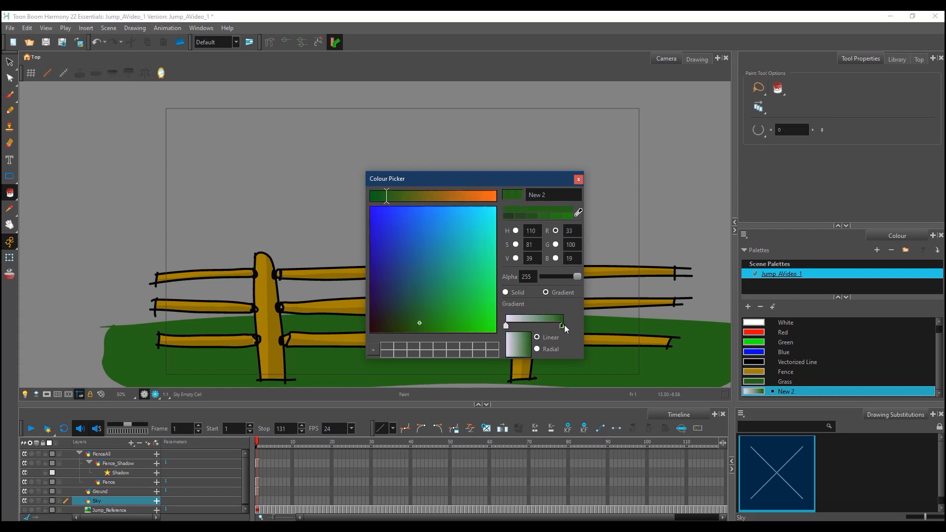
left_click(476, 215)
mouse_move(398, 197)
left_mouse_down()
mouse_move(450, 197)
mouse_move(445, 203)
left_mouse_up()
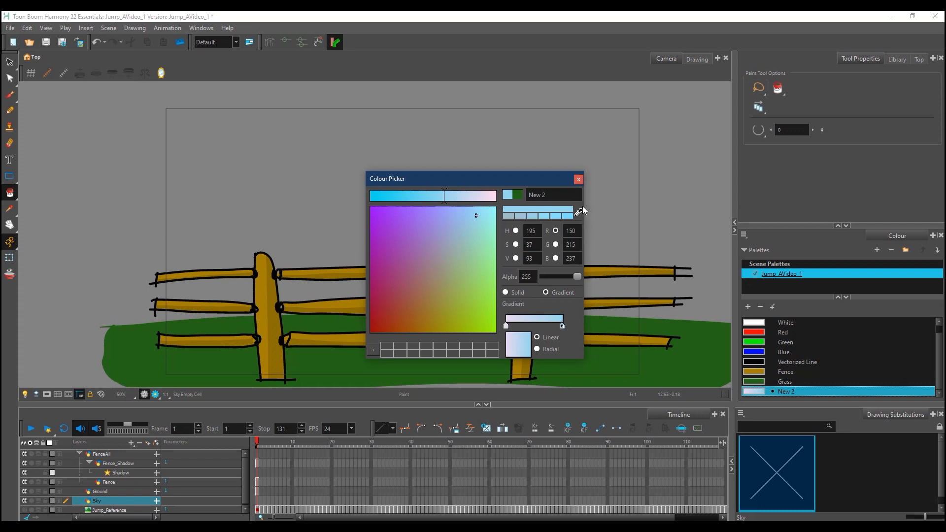
left_click(578, 179)
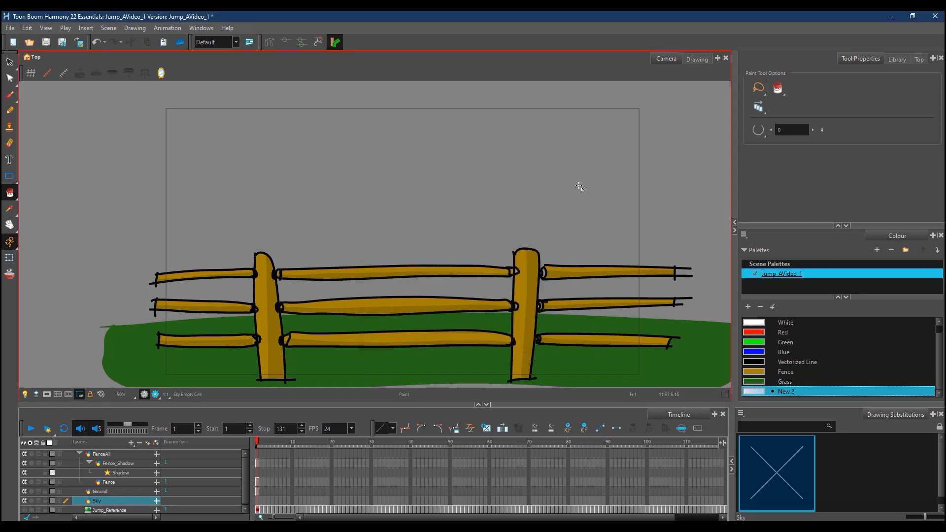
Rename the new gradient swatch in the palette as Sky
double_click(784, 392)
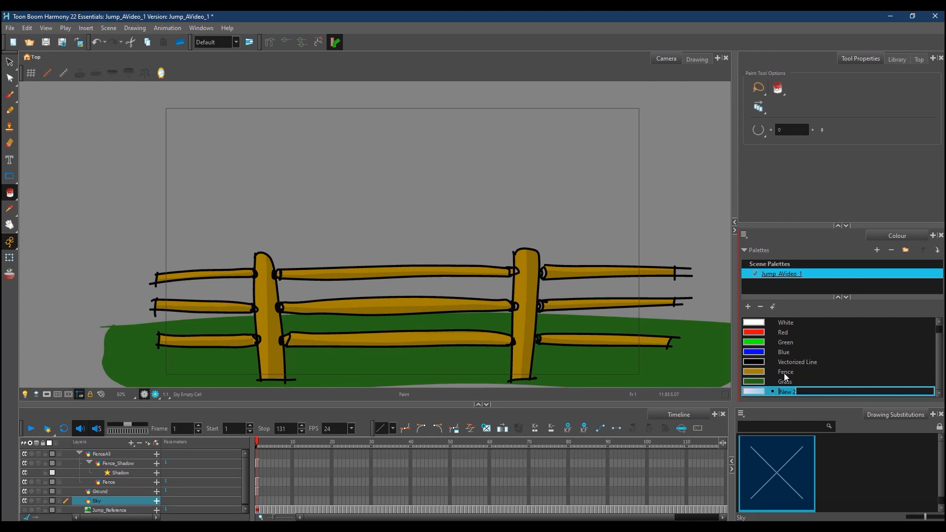
type("Sky")
key("Tab")
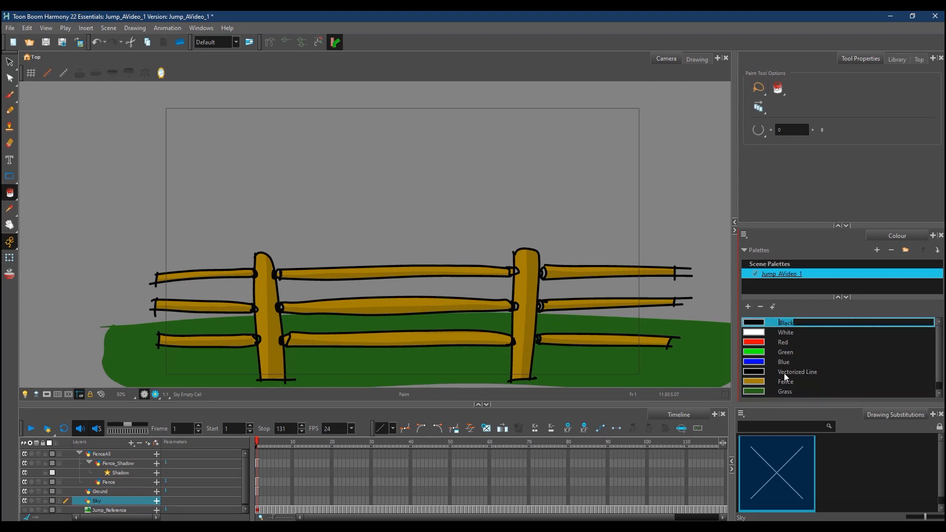
scroll(939, 374, "down", 1)
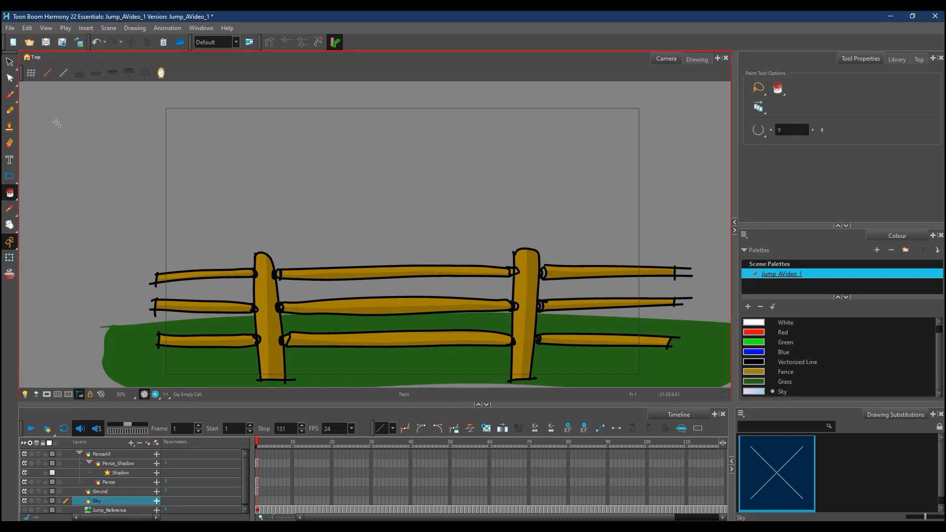
Outline a closed sky shape around the camera frame with the Pencil on the Sky layer and fill it with the Sky gradient
left_click(9, 111)
left_click_drag(153, 97, 146, 324)
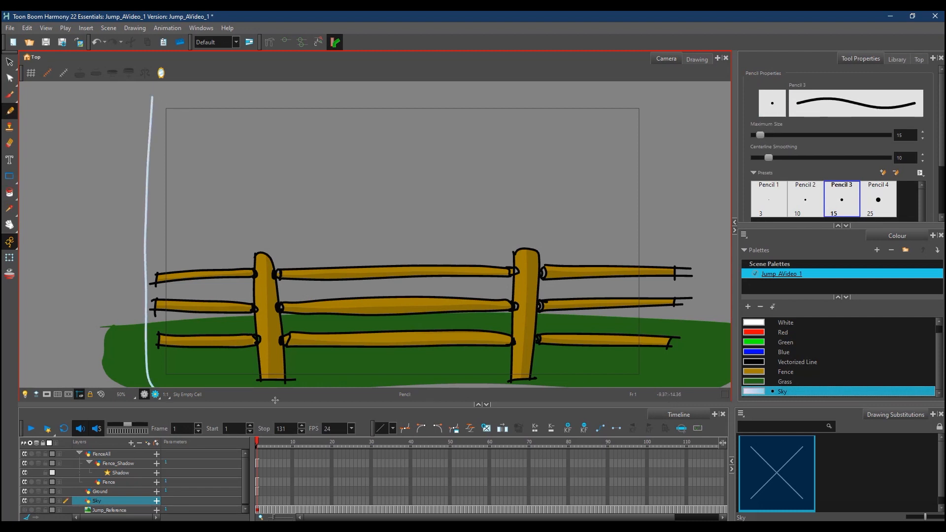
mouse_move(633, 385)
left_mouse_down()
mouse_move(696, 297)
mouse_move(685, 160)
mouse_move(648, 96)
mouse_move(530, 94)
left_mouse_up()
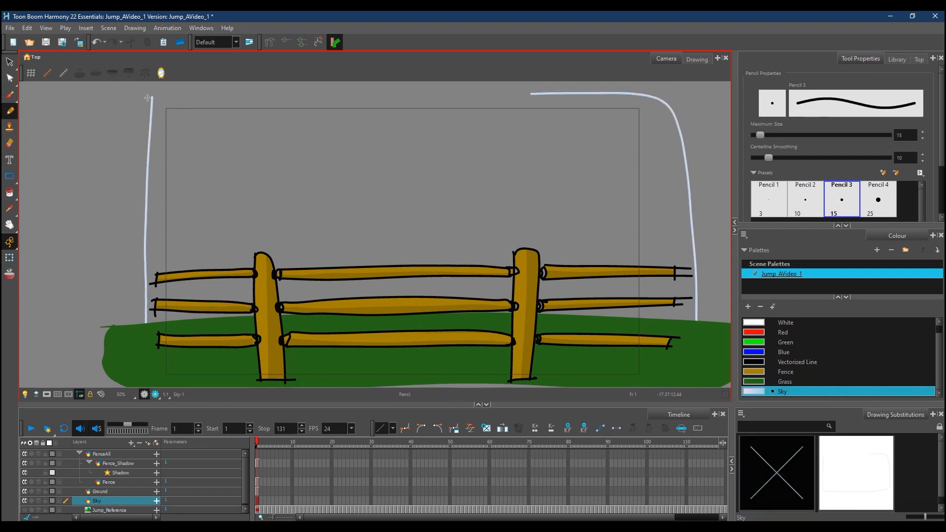
mouse_move(141, 108)
left_mouse_down()
mouse_move(418, 87)
mouse_move(578, 90)
left_mouse_up()
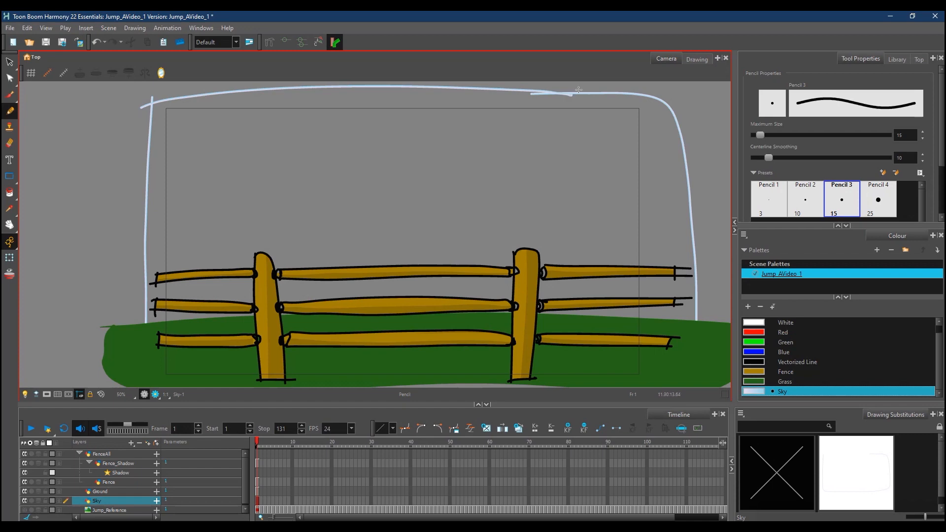
left_click(9, 192)
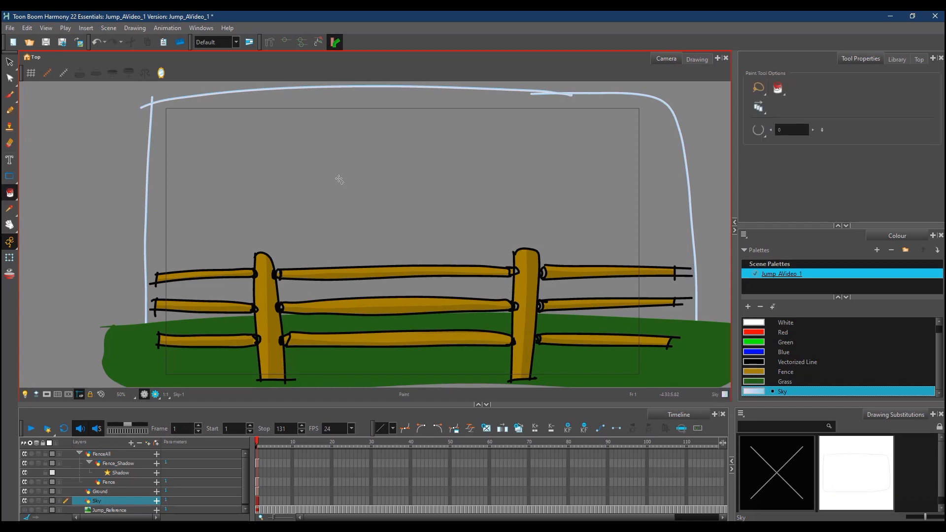
left_click(387, 229)
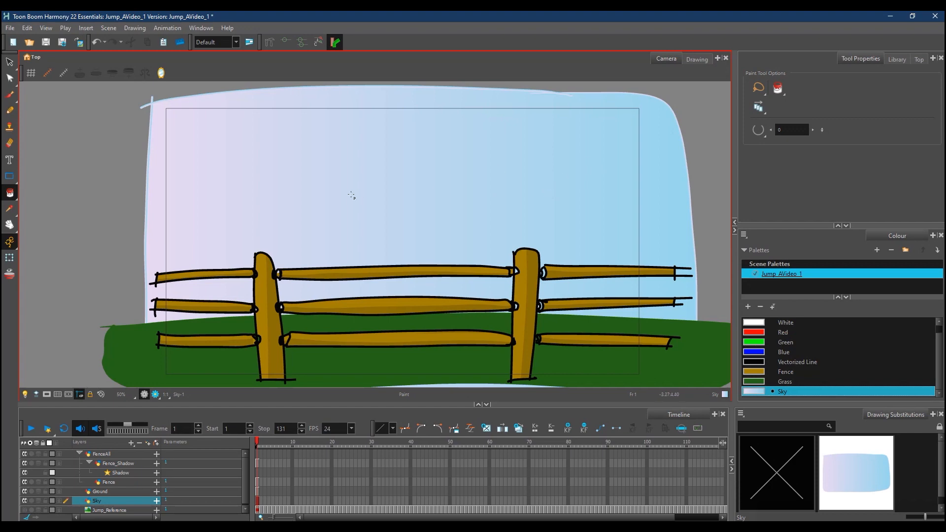
Rotate the sky drawing a quarter turn so its lilac end faces down, and stretch and position it behind the fence
left_click(9, 259)
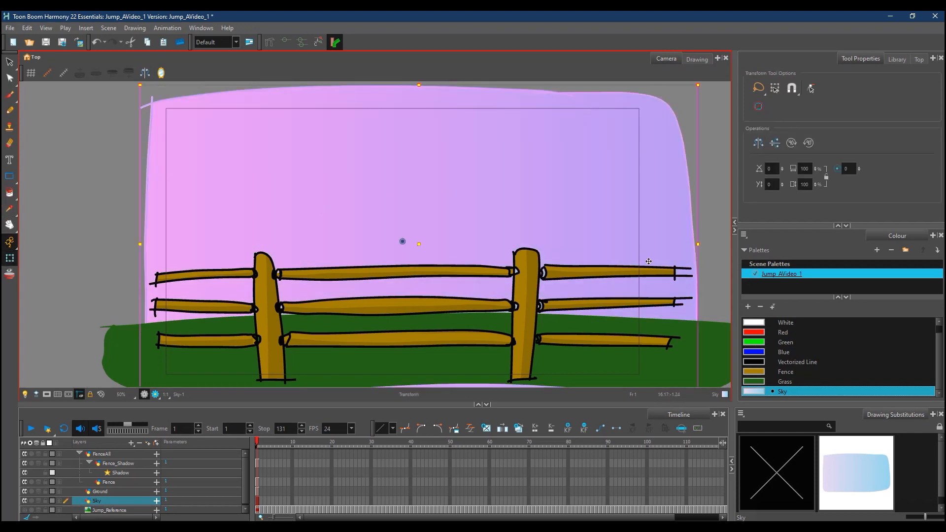
scroll(635, 295, "down", 2)
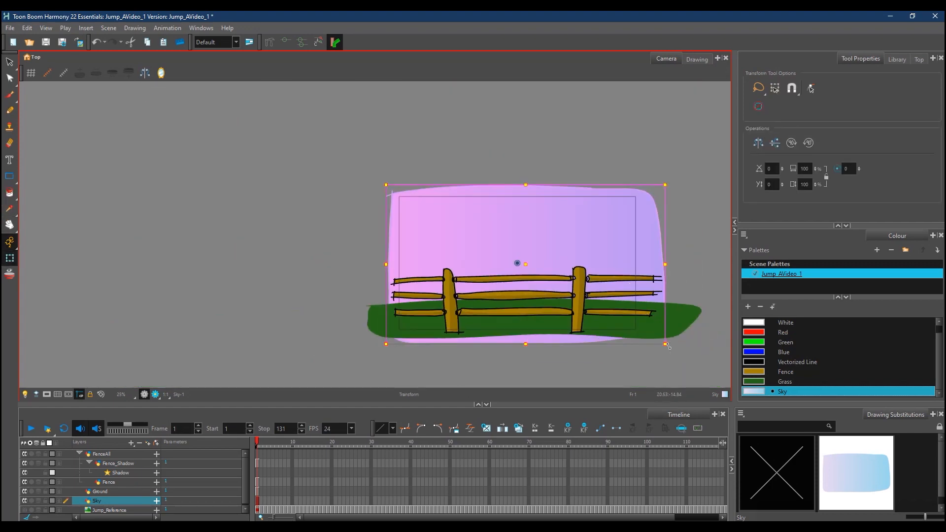
mouse_move(669, 349)
left_mouse_down()
mouse_move(681, 321)
mouse_move(640, 175)
mouse_move(570, 143)
mouse_move(580, 155)
left_mouse_up()
mouse_move(556, 254)
left_mouse_down()
mouse_move(547, 180)
mouse_move(555, 193)
mouse_move(674, 196)
left_mouse_up()
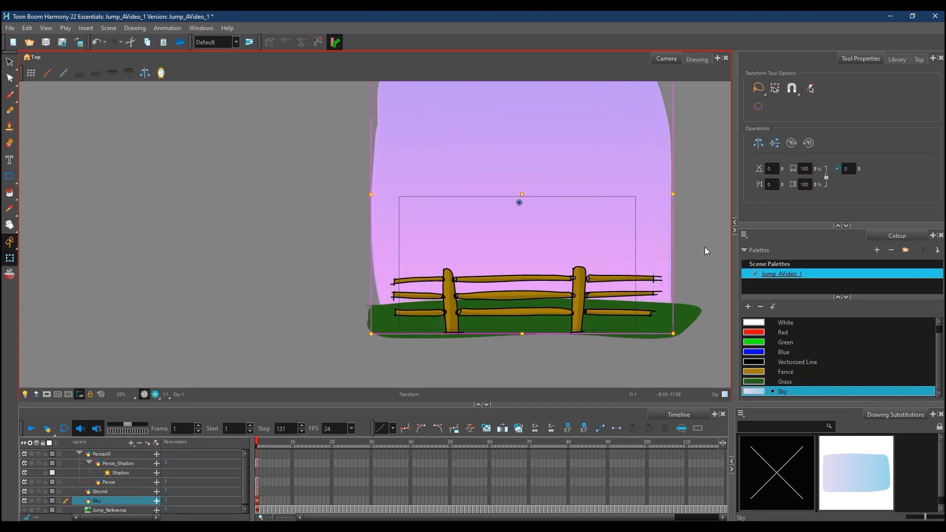
Squash the sky drawing vertically and move it down so it covers the camera frame and meets the ground
scroll(683, 232, "down", 1)
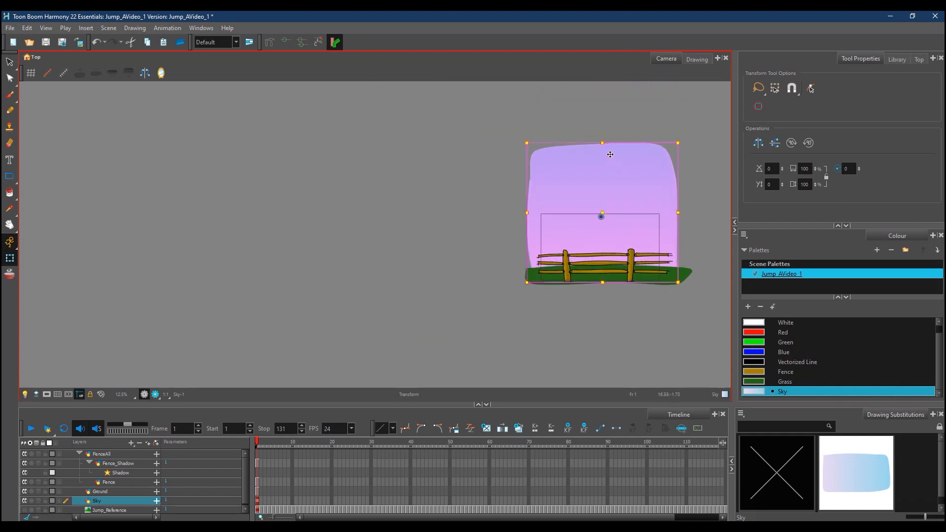
left_click_drag(609, 143, 612, 180)
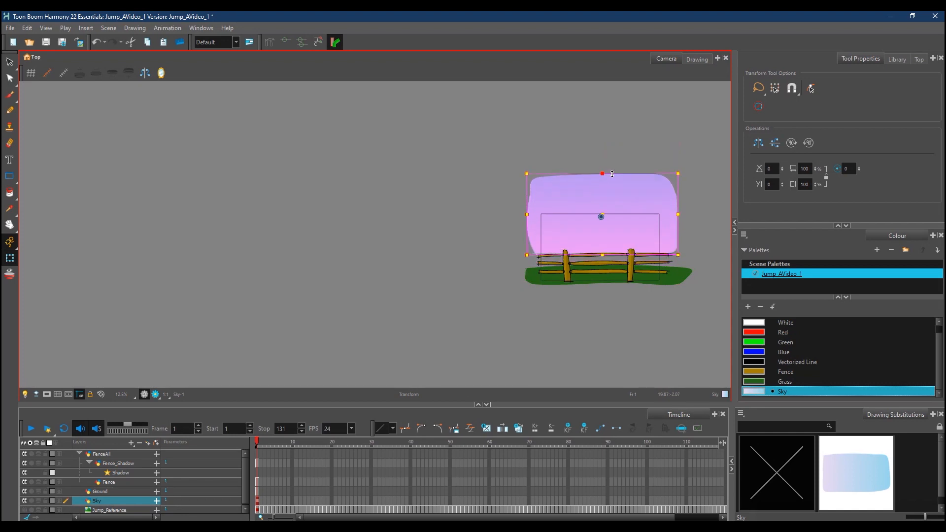
left_click_drag(620, 233, 618, 260)
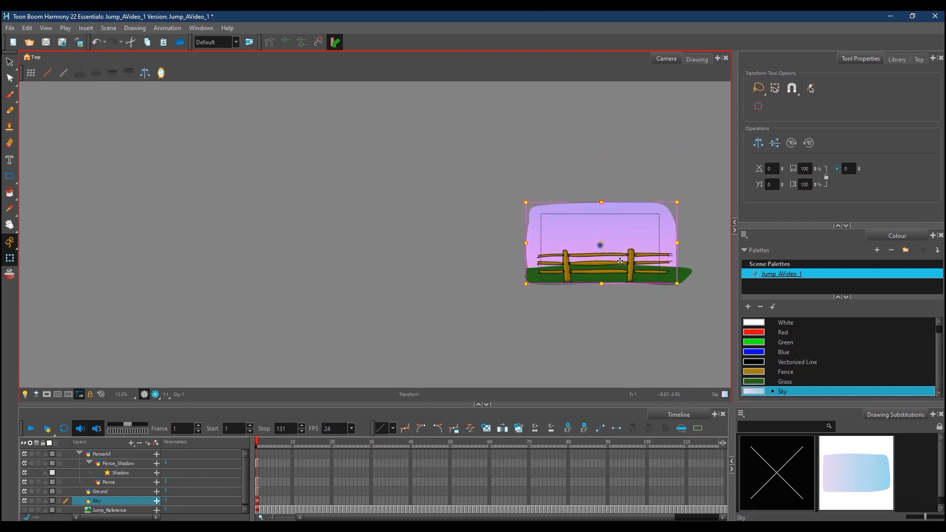
left_click(586, 326)
Recentre the camera view on the scene and examine the sky, ground and fence together
scroll(579, 314, "up", 3)
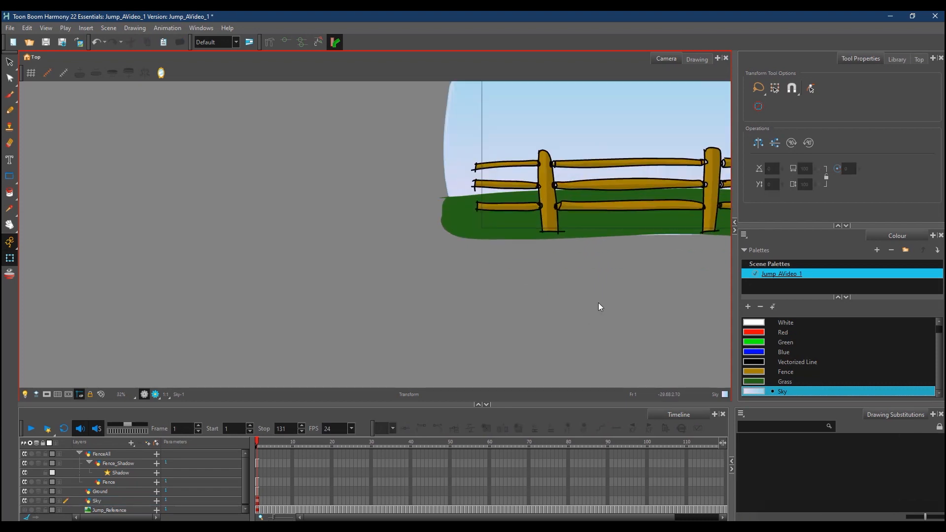
scroll(625, 300, "up", 6)
scroll(624, 299, "down", 8)
scroll(624, 300, "up", 1)
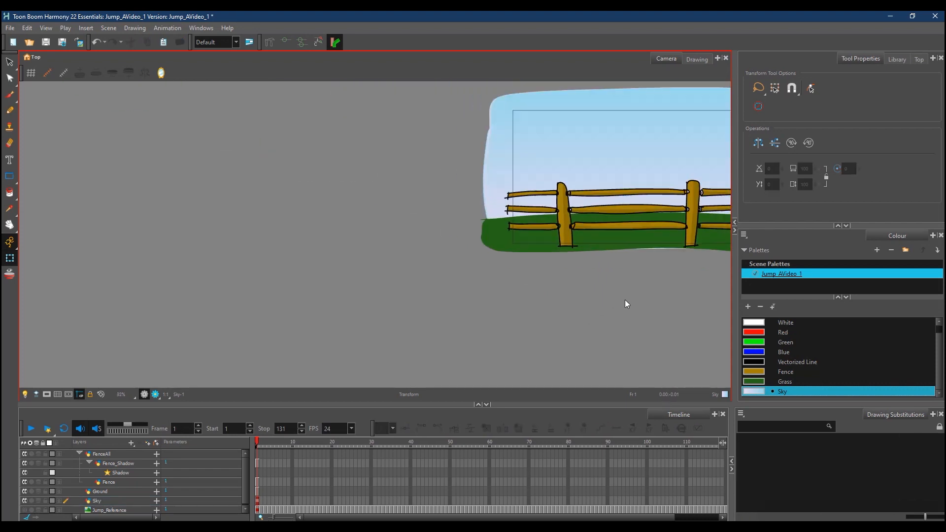
left_click(9, 224)
left_click_drag(644, 276, 393, 354)
scroll(393, 354, "up", 2)
left_click_drag(386, 236, 385, 324)
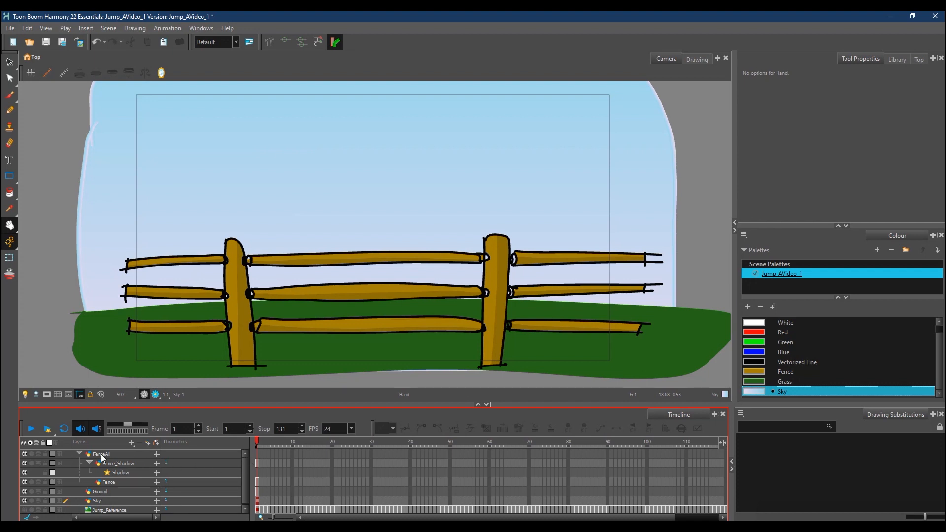
Collapse the FenceAll group and add a new drawing layer named BackgroundLayer
left_click(79, 454)
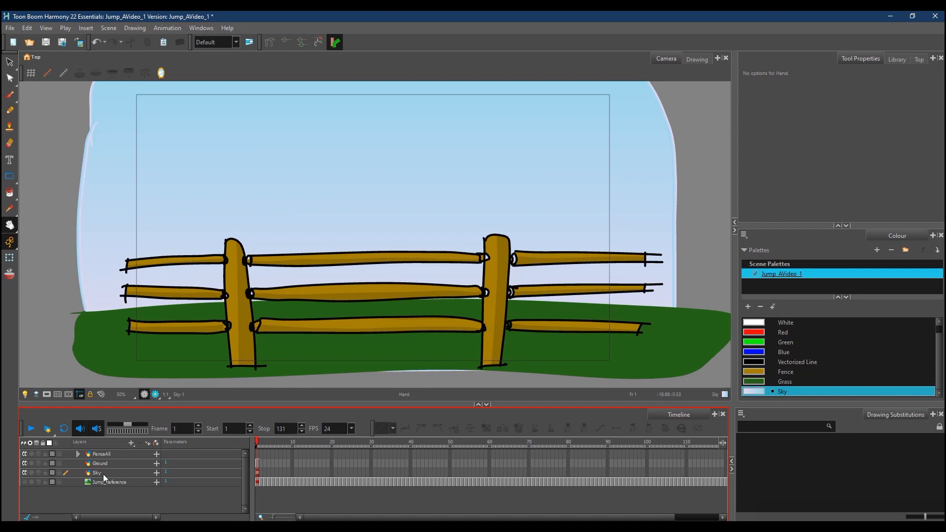
left_click(131, 442)
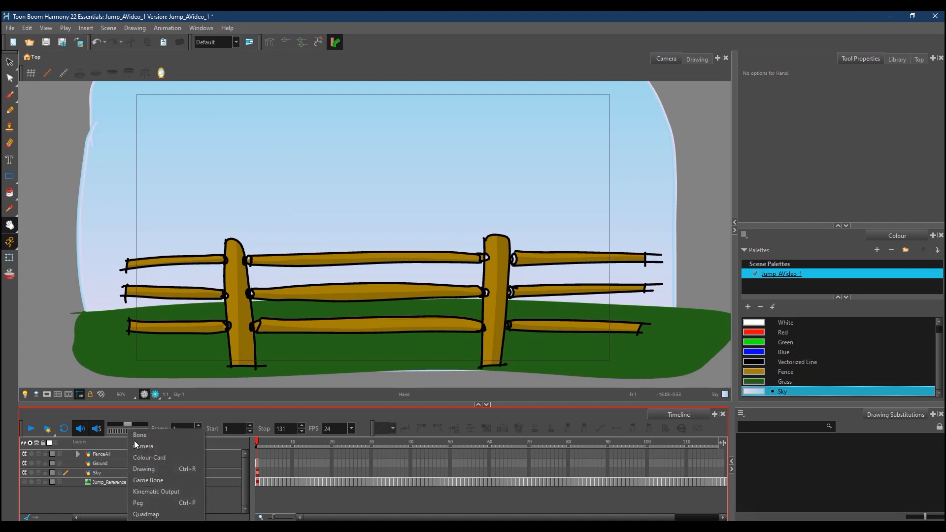
left_click(142, 469)
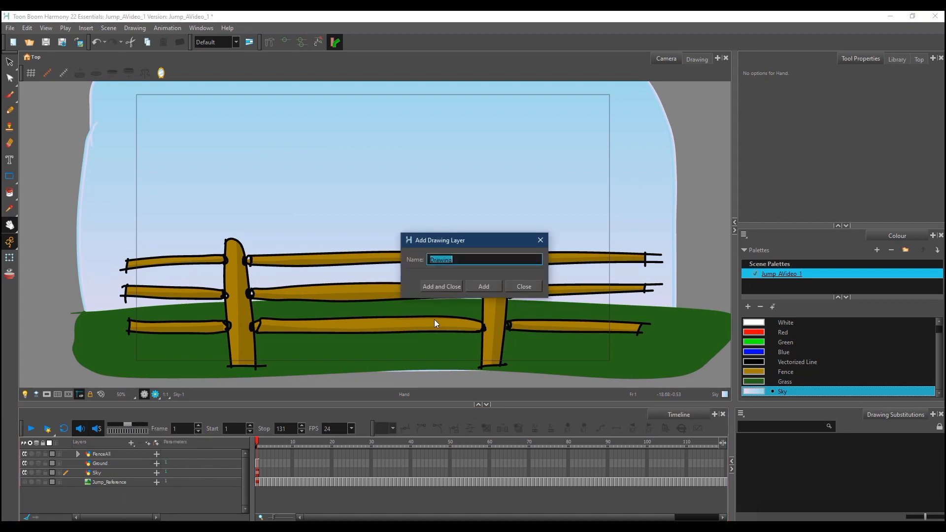
type("Ba")
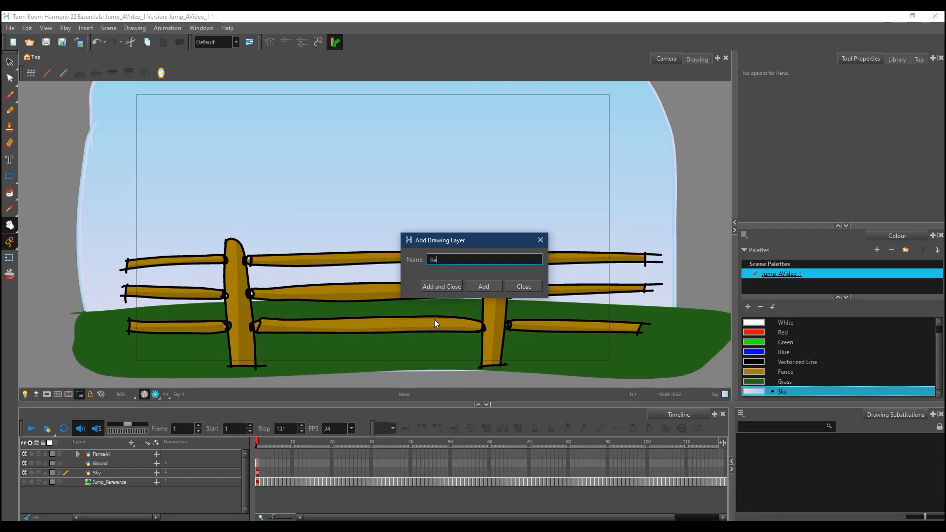
type("ckgroundLayer")
key("Return")
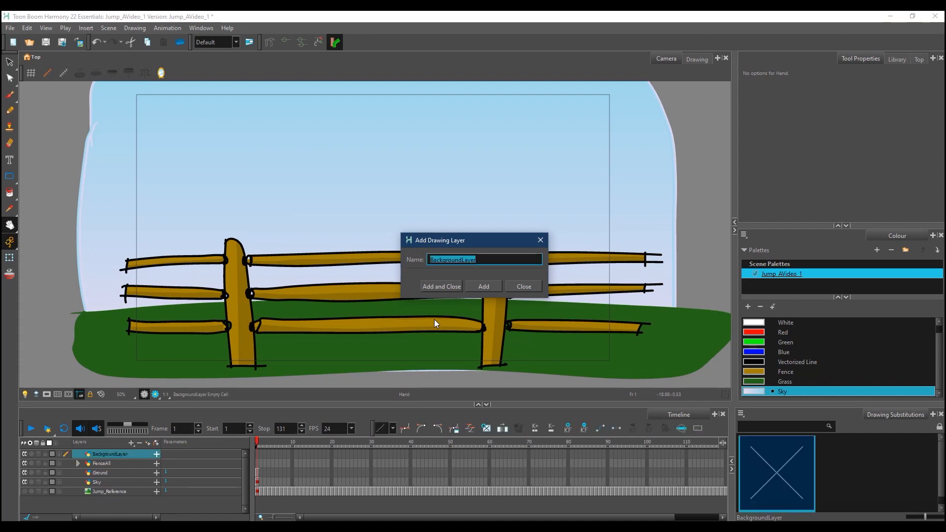
left_click(127, 454)
key("Escape")
Place BackgroundLayer below FenceAll, nest the Ground and Sky layers inside it, and collapse the group
mouse_move(114, 459)
left_mouse_down()
mouse_move(113, 479)
mouse_move(126, 461)
left_mouse_up()
left_click(113, 473)
left_click(112, 482, "shift")
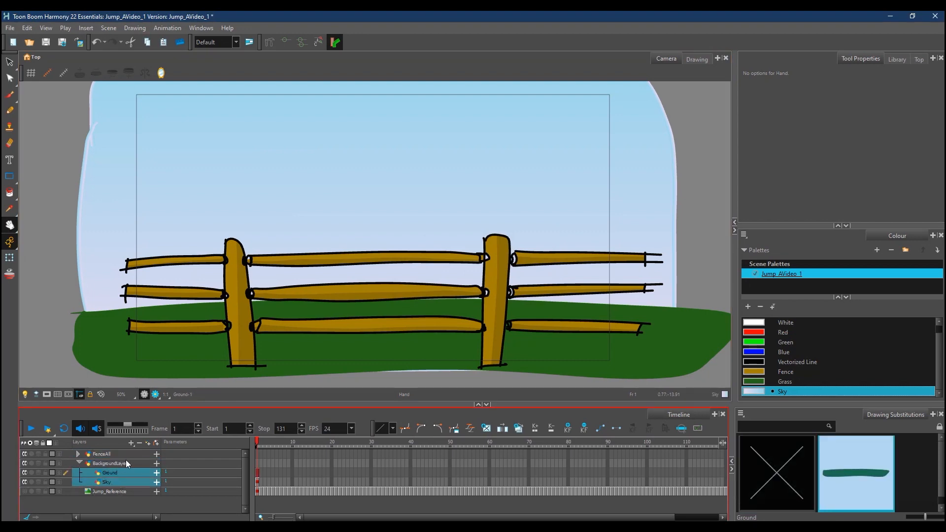
left_click(78, 462)
Toggle the visibility of FenceAll and BackgroundLayer off and on to check what each group contains
left_click(25, 453)
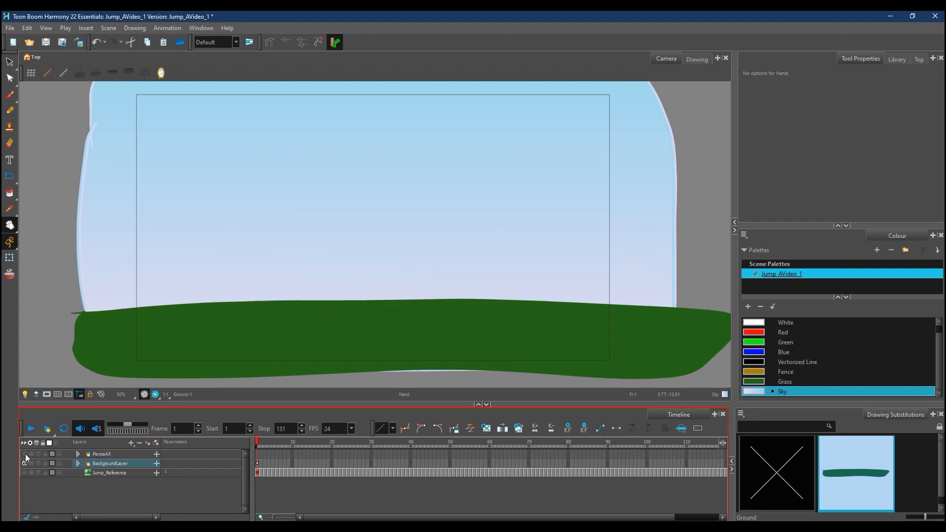
left_click(24, 454)
left_click(25, 461)
left_click(22, 463)
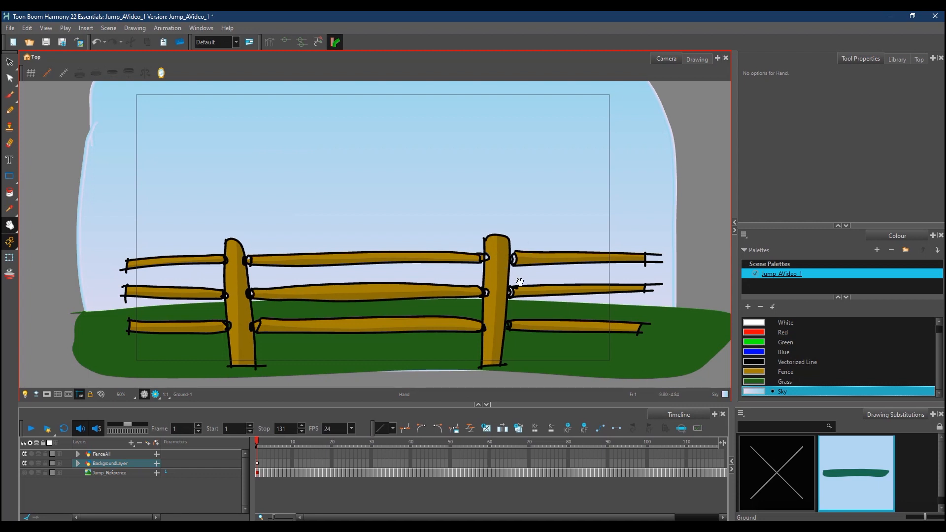
left_click(260, 465)
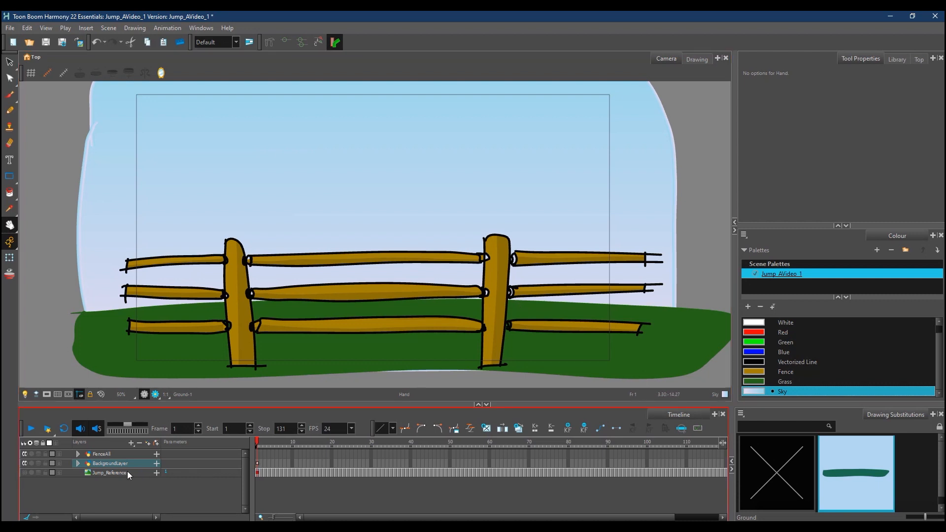
left_click(860, 470)
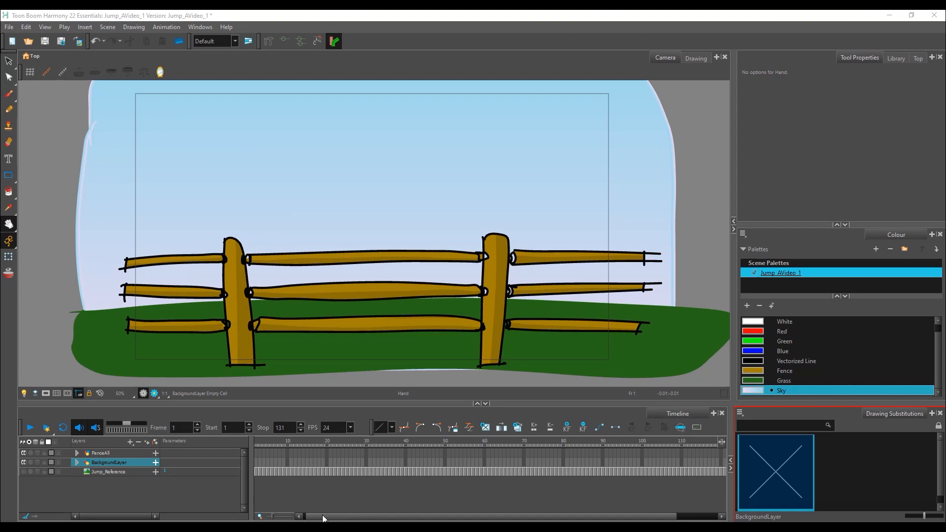
left_click(312, 494)
mouse_move(259, 442)
left_mouse_down()
mouse_move(273, 442)
mouse_move(255, 446)
left_mouse_up()
Expand the BackgroundLayer and FenceAll groups in the timeline
left_click(77, 462)
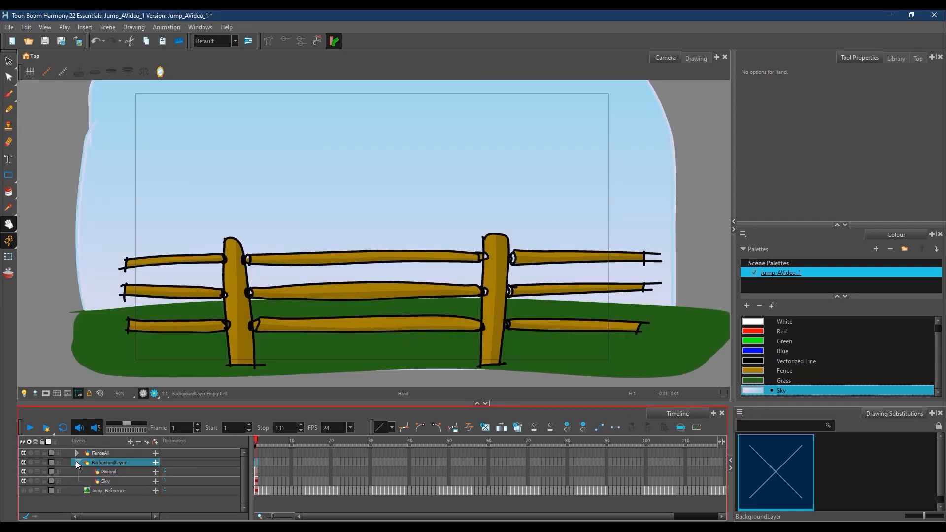
left_click(77, 452)
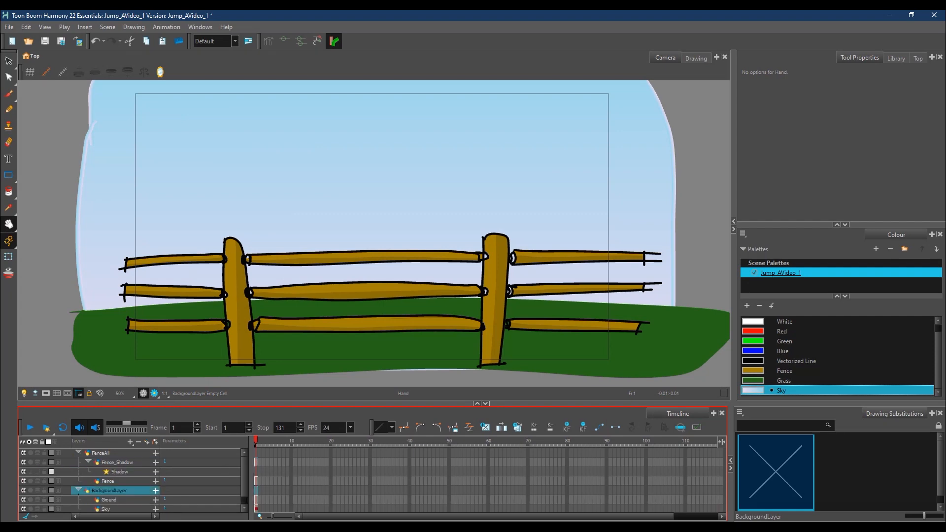
left_click_drag(552, 517, 545, 519)
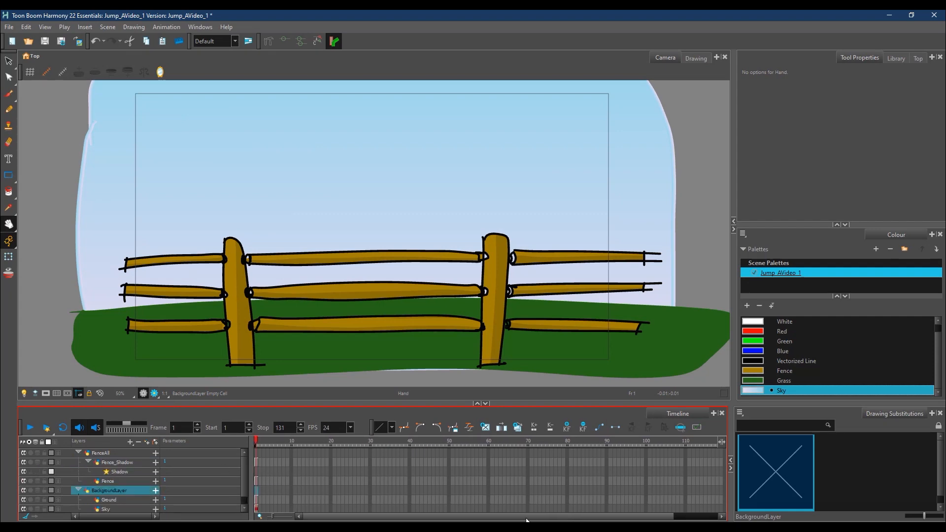
Fill the empty cells of the layers from Fence_Shadow down to Ground, from frame 1 through the scene's last frame, 131
left_click(256, 462)
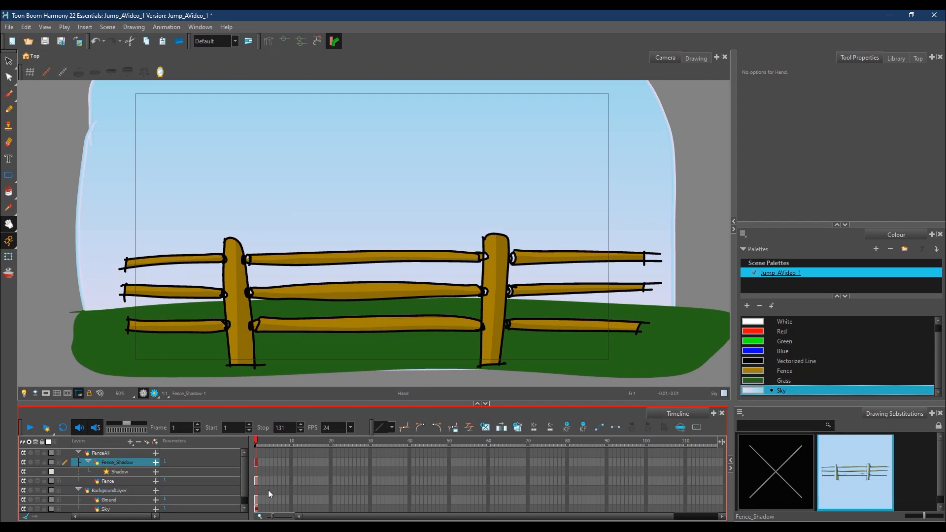
left_click(258, 499, "shift")
left_click_drag(667, 516, 713, 517)
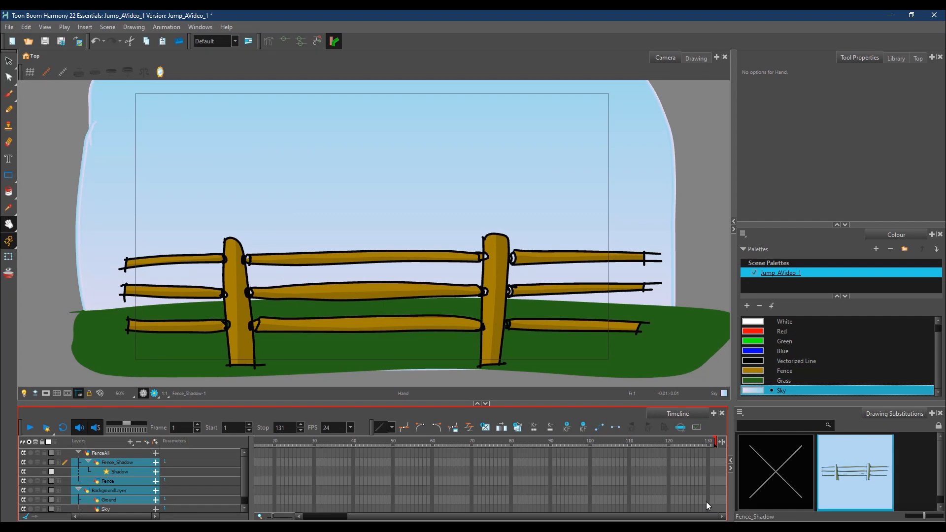
left_click(713, 500, "shift")
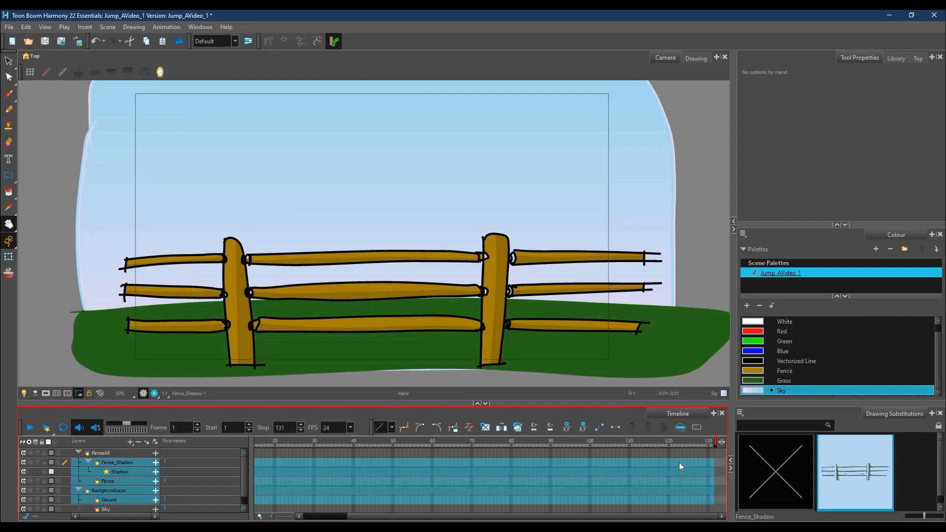
right_click(596, 486)
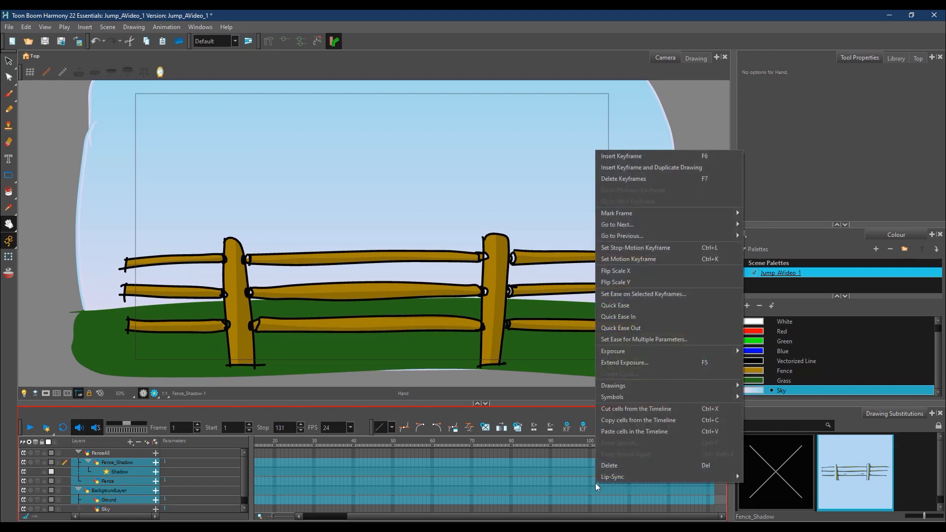
mouse_move(717, 351)
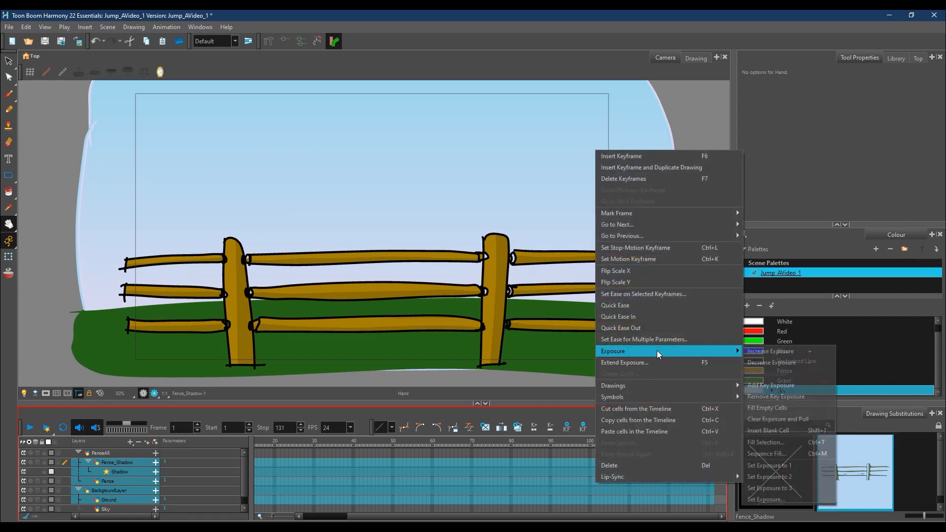
left_click(768, 408)
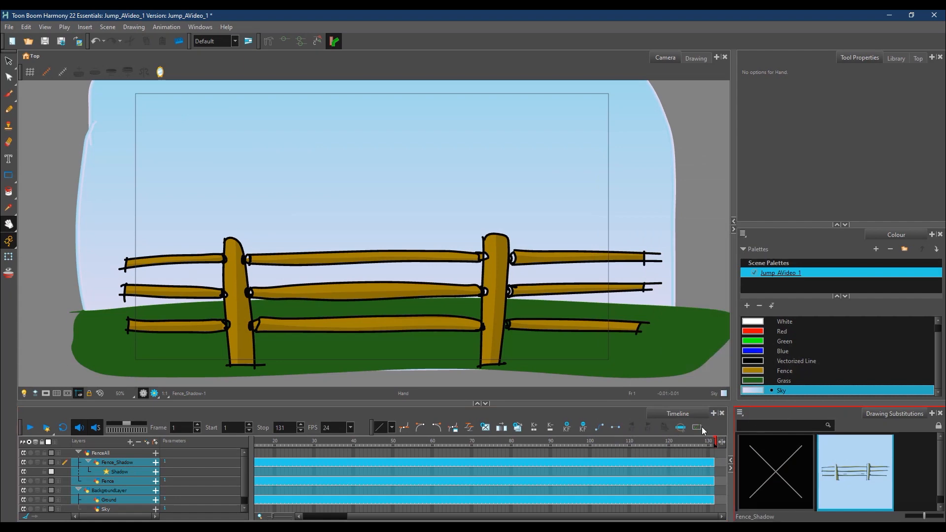
left_click_drag(357, 516, 292, 514)
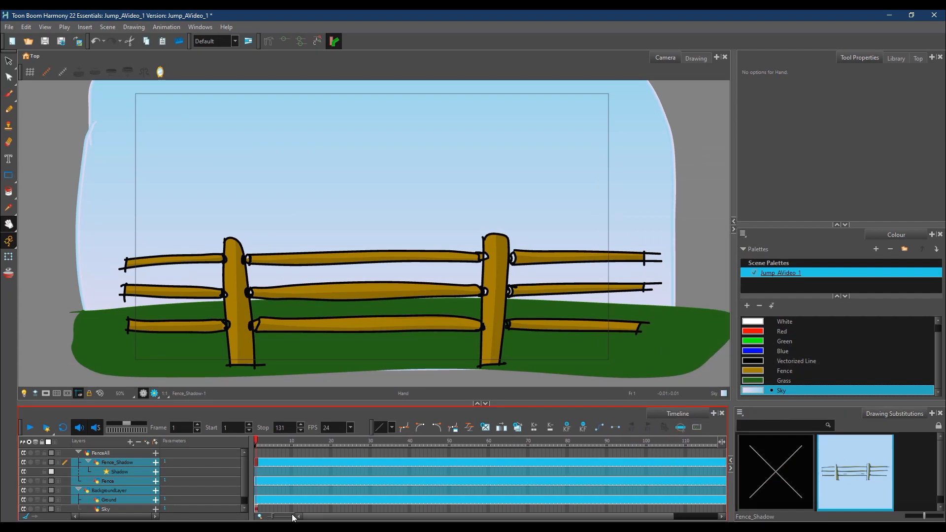
left_click_drag(267, 439, 243, 441)
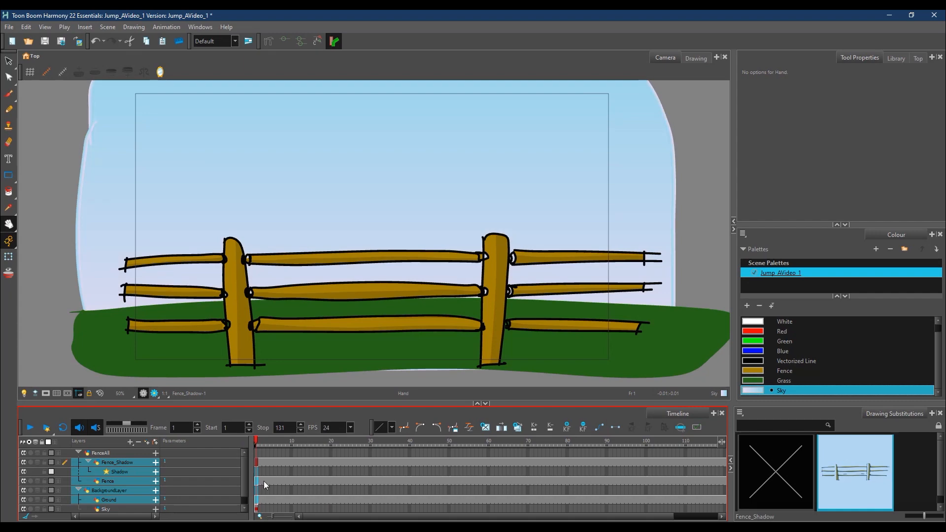
Extend the Sky drawing by filling its empty cells from frame 1 through frame 131, and return to frame 1
left_click(256, 508)
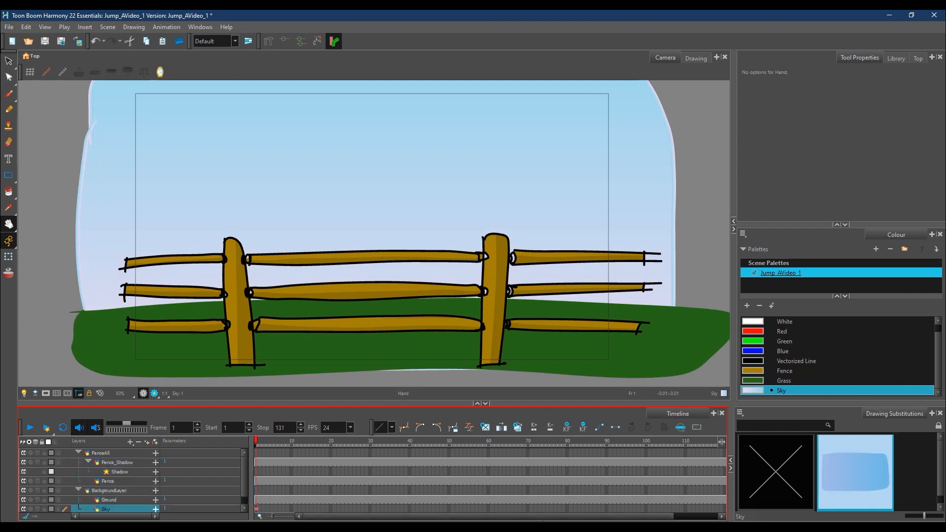
left_click_drag(632, 516, 678, 516)
left_click(712, 510, "shift")
right_click(712, 511)
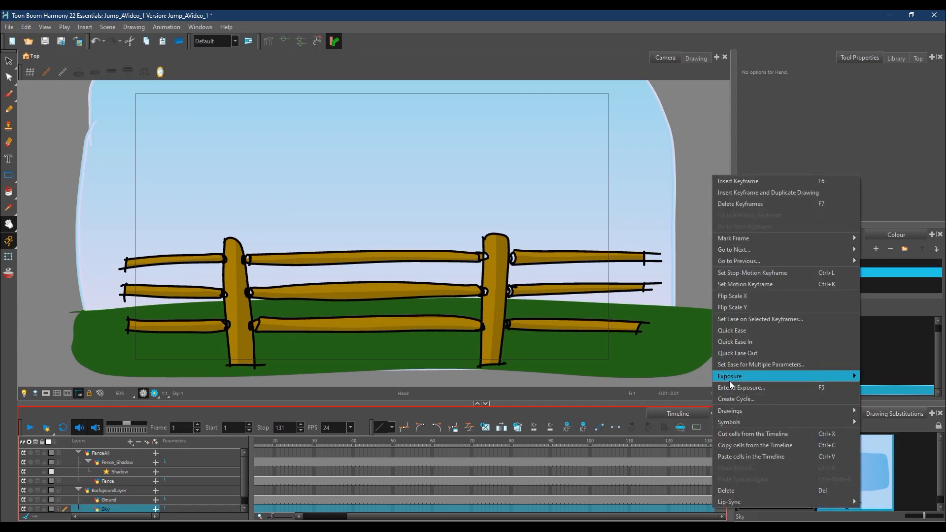
mouse_move(729, 380)
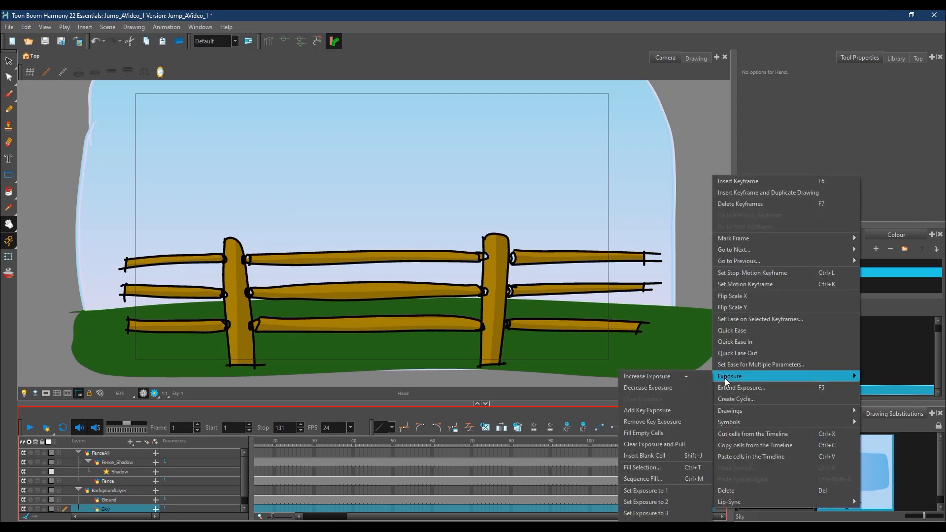
left_click(679, 430)
left_click_drag(495, 444, 225, 439)
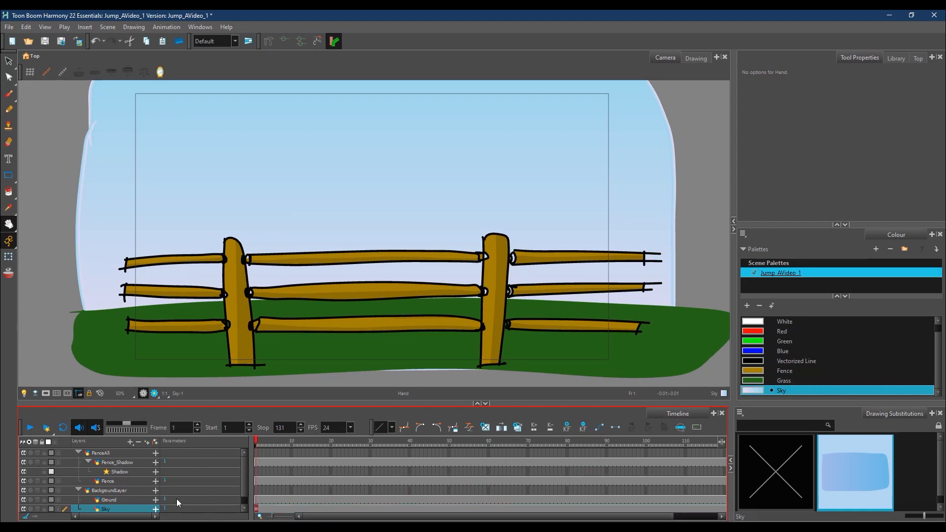
Collapse the FenceAll and BackgroundLayer groups and move Jump_Reference between them
left_click(78, 452)
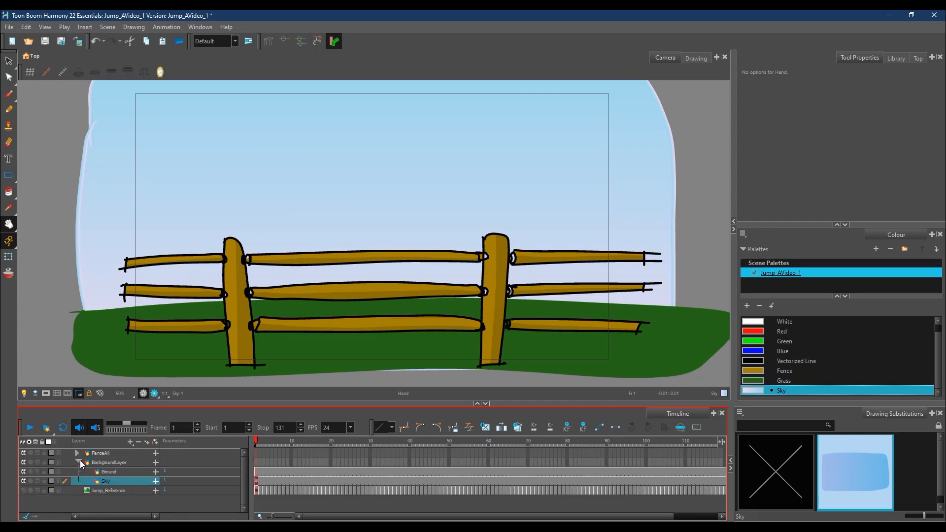
left_click(78, 462)
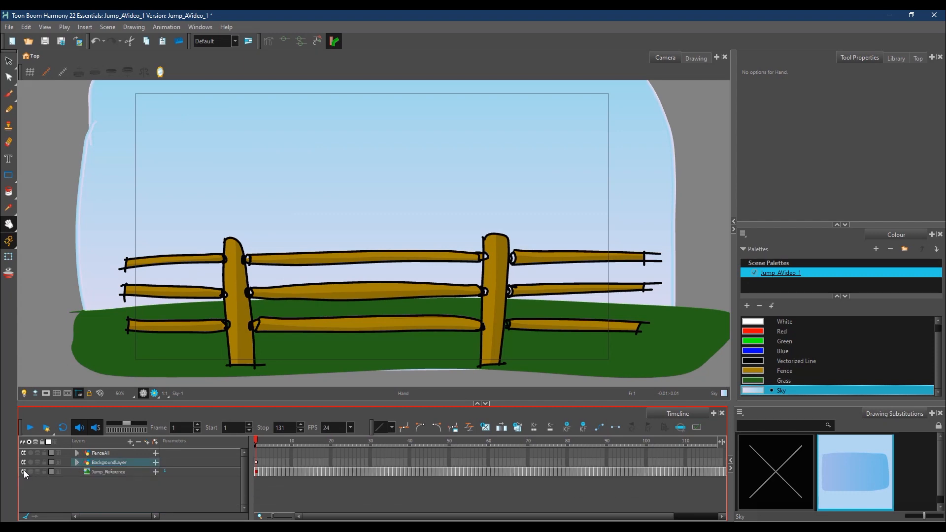
left_click(105, 472)
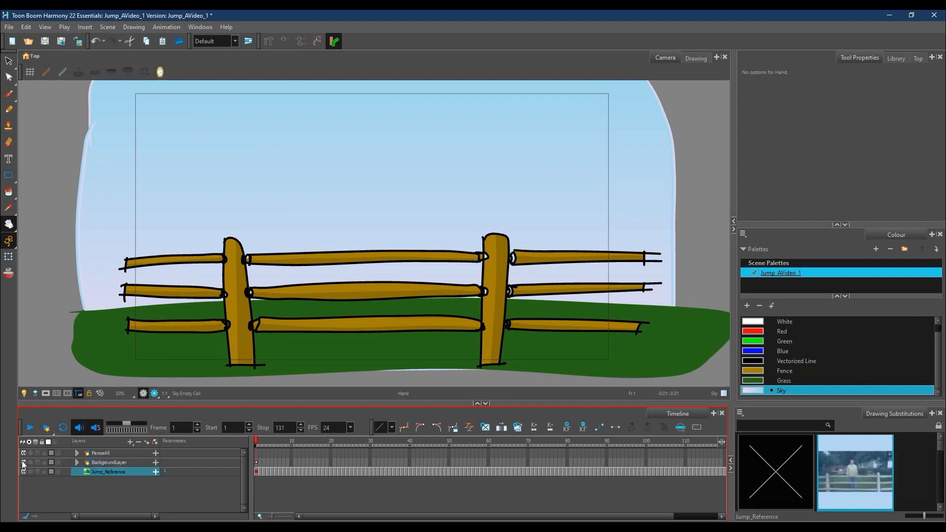
left_click_drag(107, 452, 103, 456)
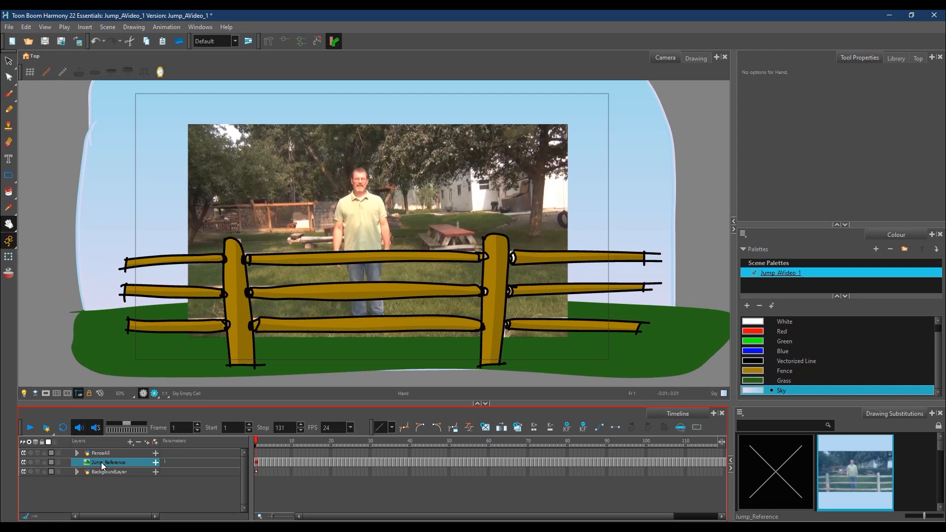
Add a Transparency effect to the Jump_Reference layer and collapse that layer
left_click(131, 442)
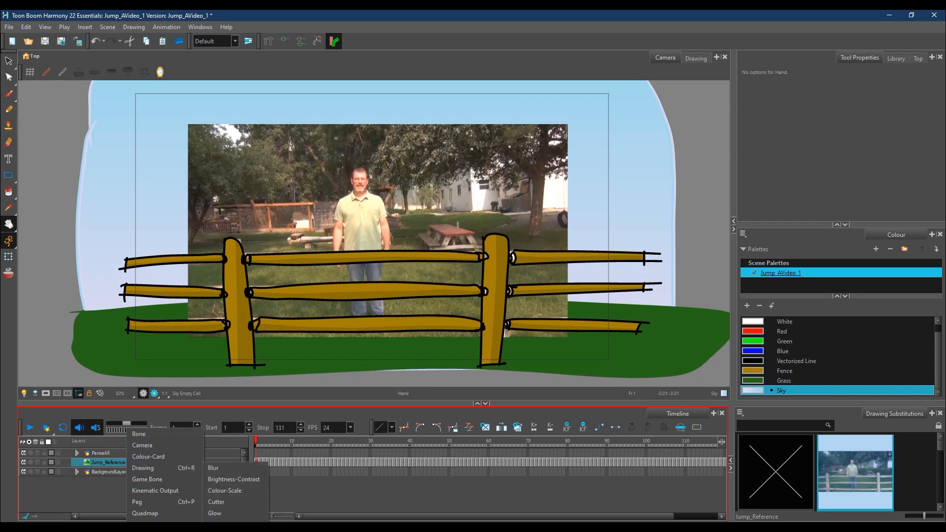
left_click(214, 524)
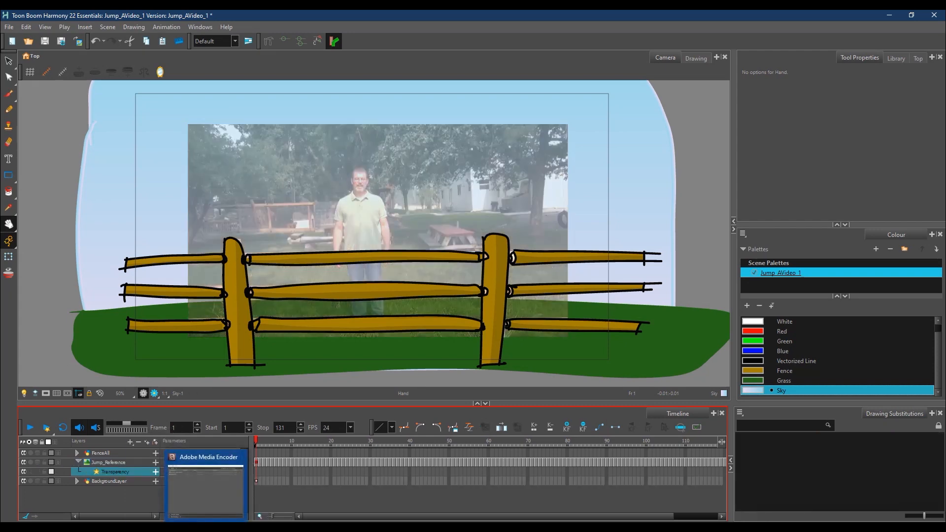
left_click(134, 498)
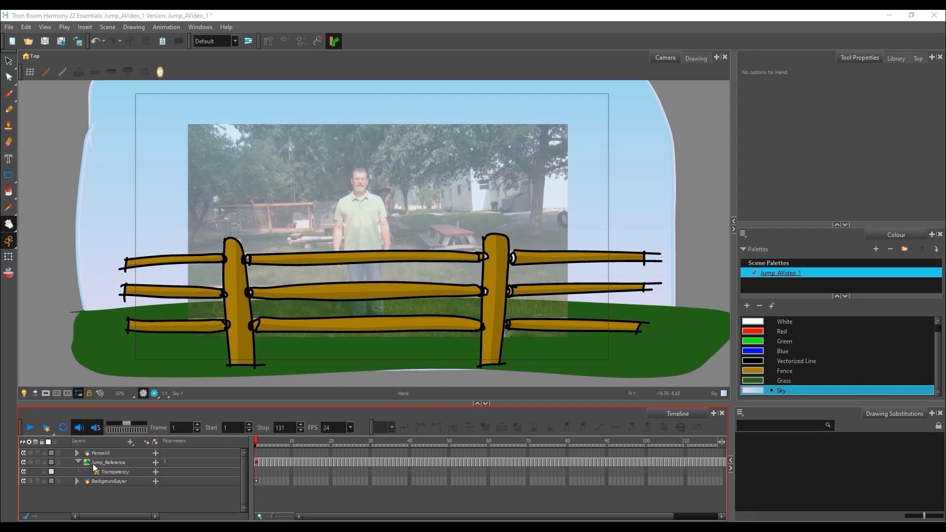
left_click(77, 462)
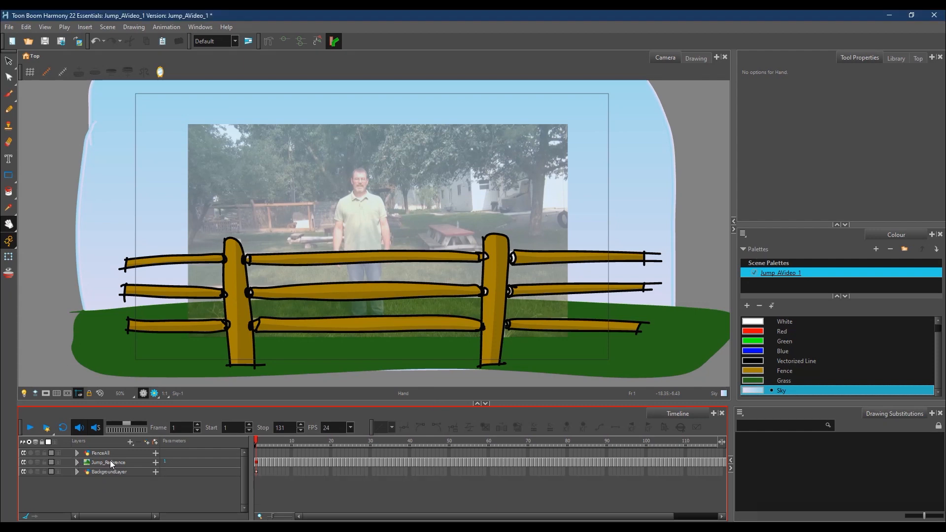
Add a new drawing layer named CharacterBehind directly above Jump_Reference
left_click(123, 462)
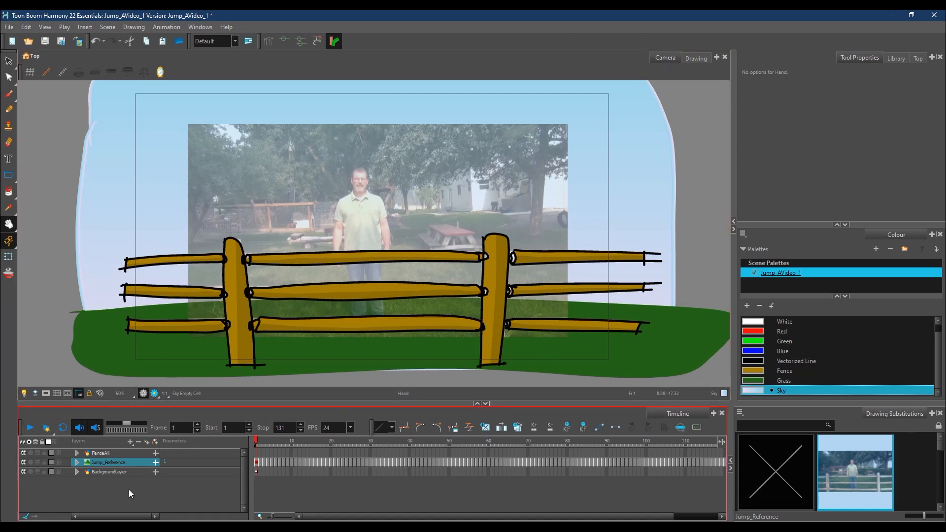
left_click(131, 442)
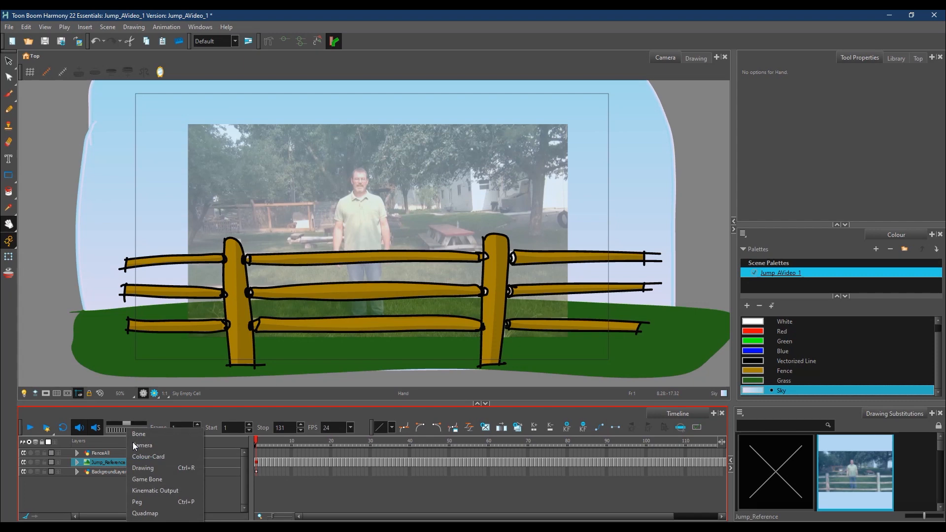
left_click(145, 468)
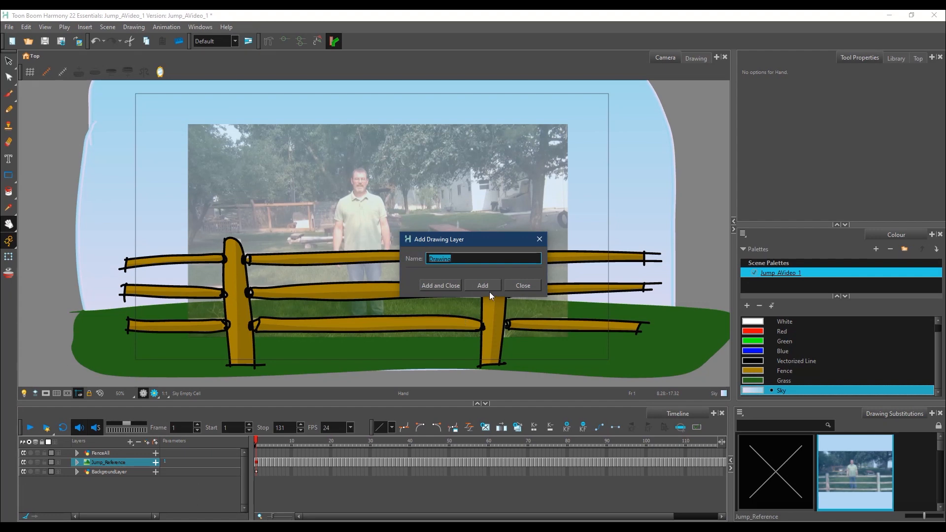
type("CharacterBelow")
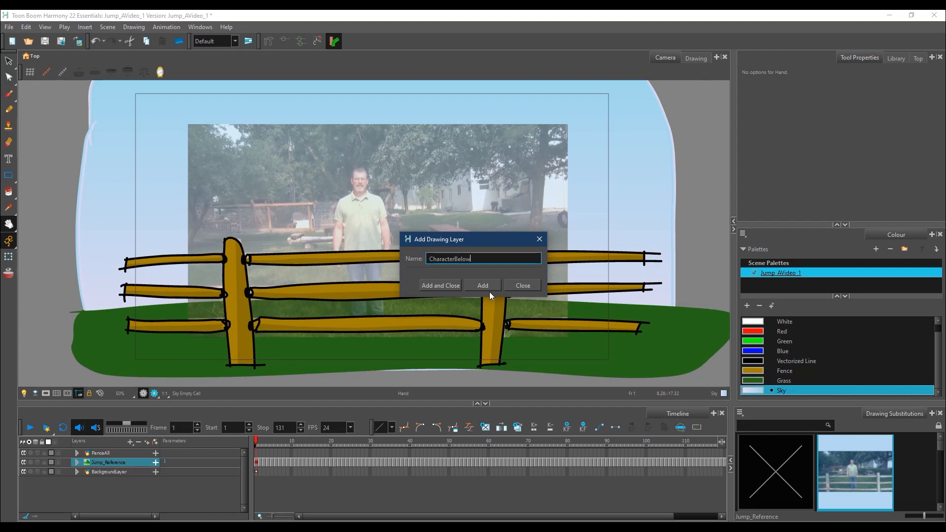
key("BackSpace")
key("BackSpace")
key("BackSpace")
type("hind")
left_click(489, 292)
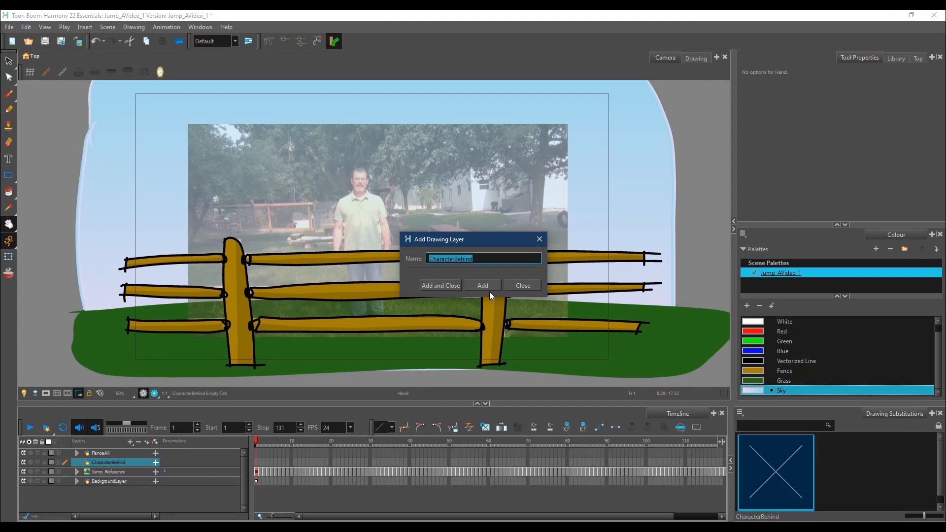
left_click(540, 238)
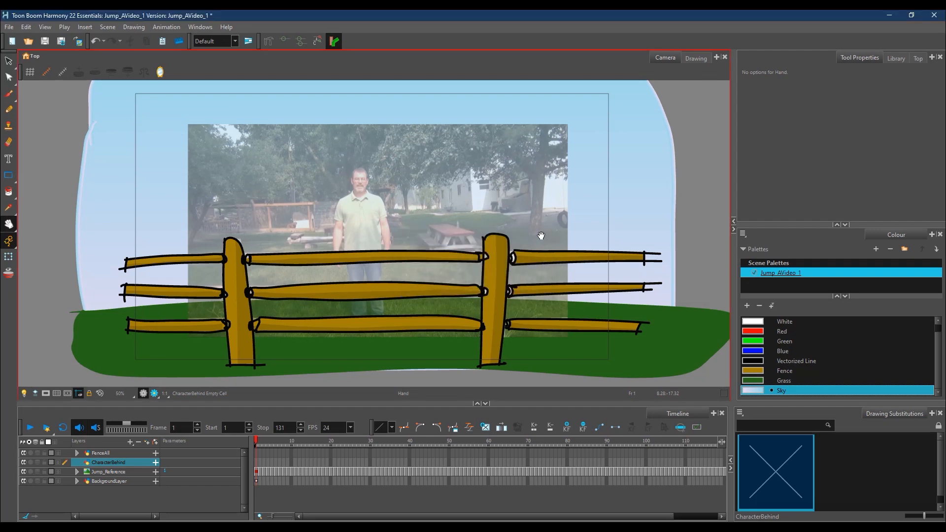
Hide FenceAll and sketch the character's lower legs and shoes with the Pencil in Black on frame 1 of CharacterBehind, tracing the reference figure
left_click(256, 463)
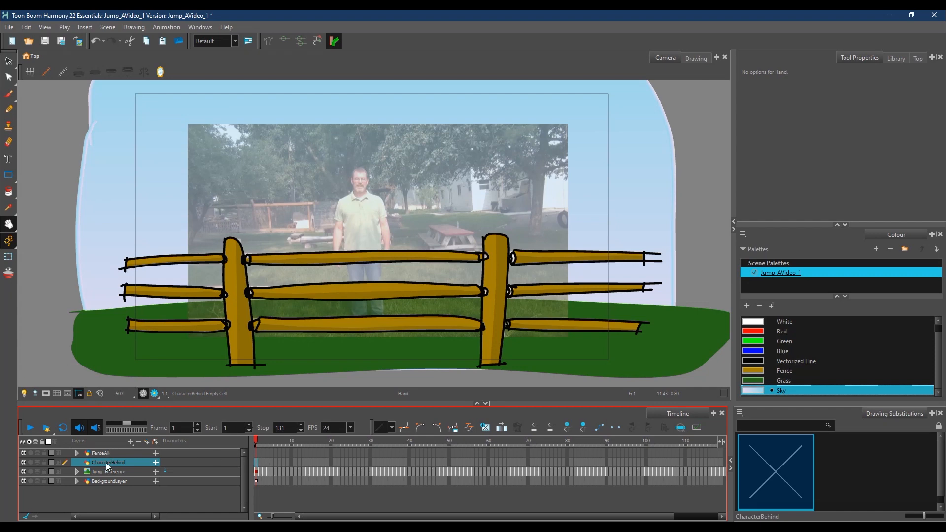
left_click(9, 111)
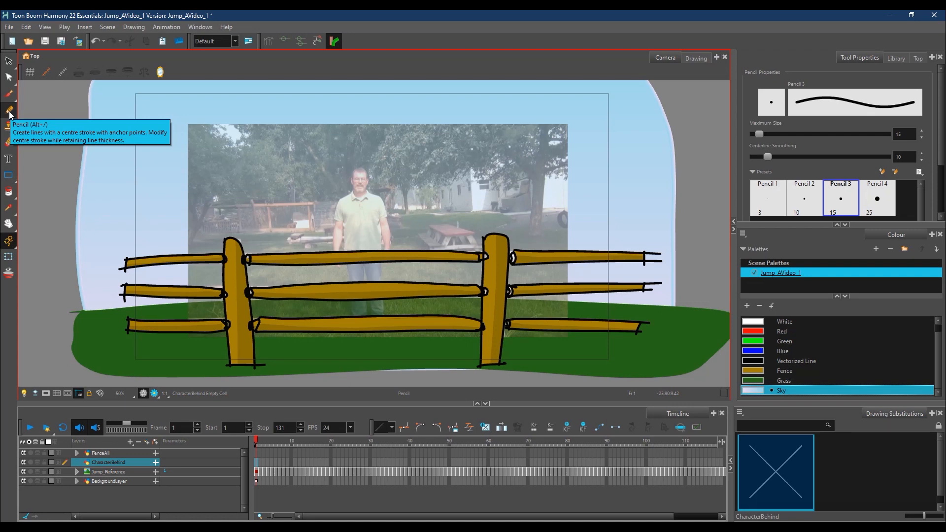
left_click(794, 361)
left_click_drag(940, 356, 940, 340)
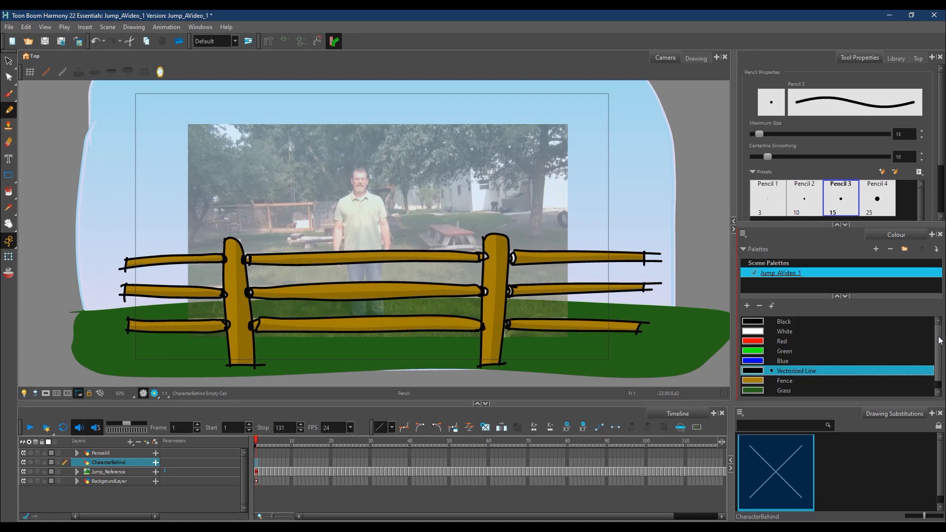
left_click(794, 321)
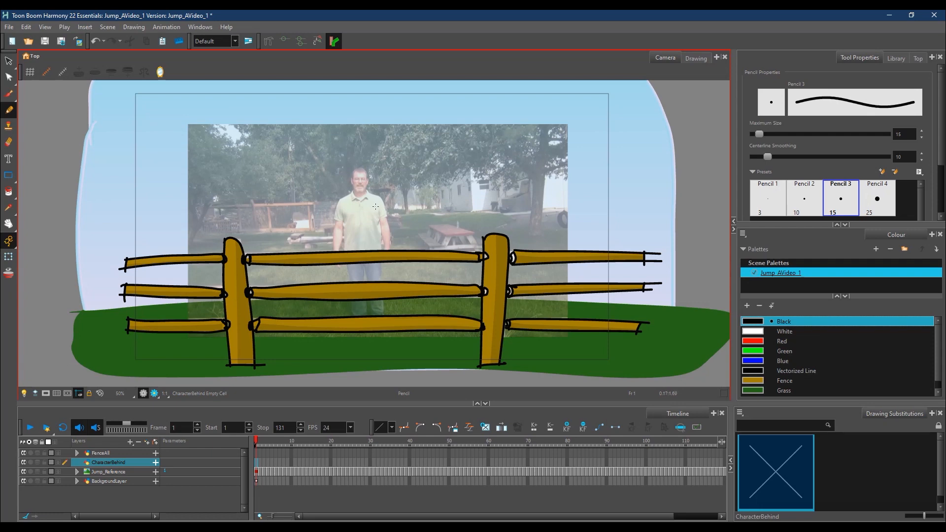
mouse_move(350, 270)
left_mouse_down()
mouse_move(362, 324)
mouse_move(365, 314)
left_mouse_up()
left_click_drag(370, 268, 381, 318)
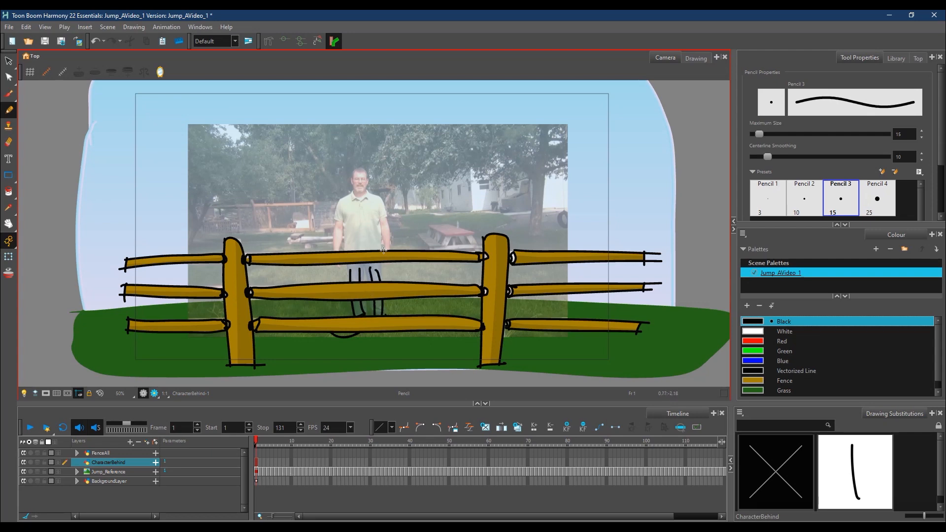
left_click(22, 452)
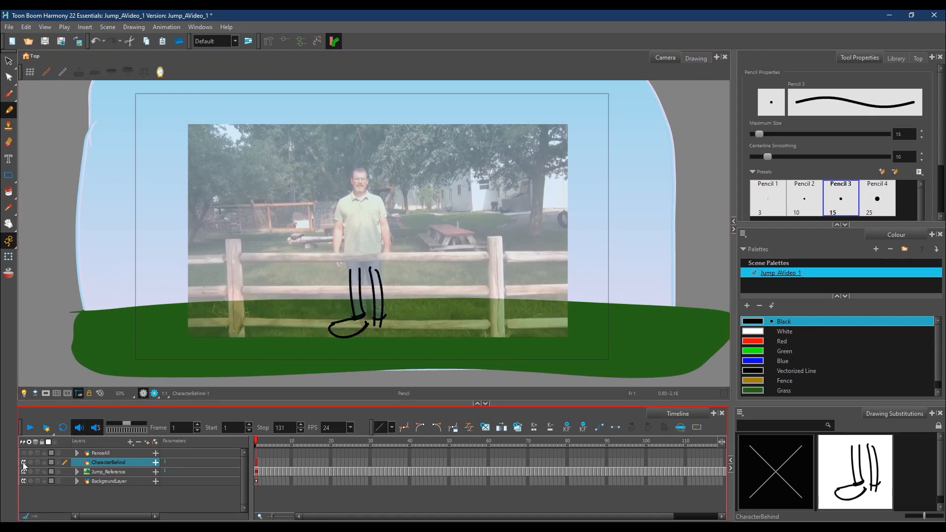
mouse_move(349, 316)
left_mouse_down()
mouse_move(328, 336)
mouse_move(364, 313)
mouse_move(408, 326)
mouse_move(379, 327)
mouse_move(406, 323)
mouse_move(400, 334)
mouse_move(371, 323)
left_mouse_up()
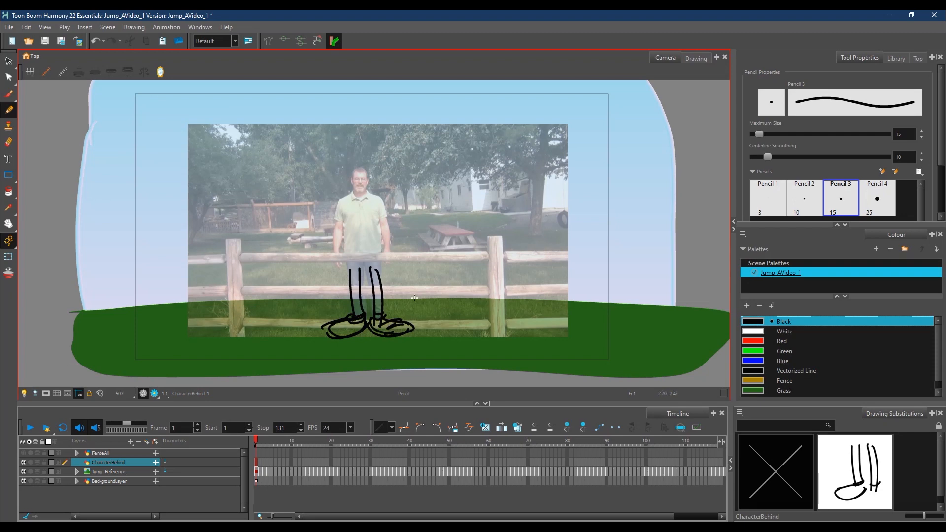
Sketch the character's torso and shorts above the legs with black pencil strokes over the reference figure
left_click_drag(361, 279, 369, 277)
mouse_move(349, 221)
left_mouse_down()
mouse_move(356, 275)
mouse_move(353, 216)
mouse_move(368, 221)
mouse_move(378, 268)
left_mouse_up()
mouse_move(350, 273)
left_mouse_down()
mouse_move(357, 279)
mouse_move(373, 255)
left_mouse_up()
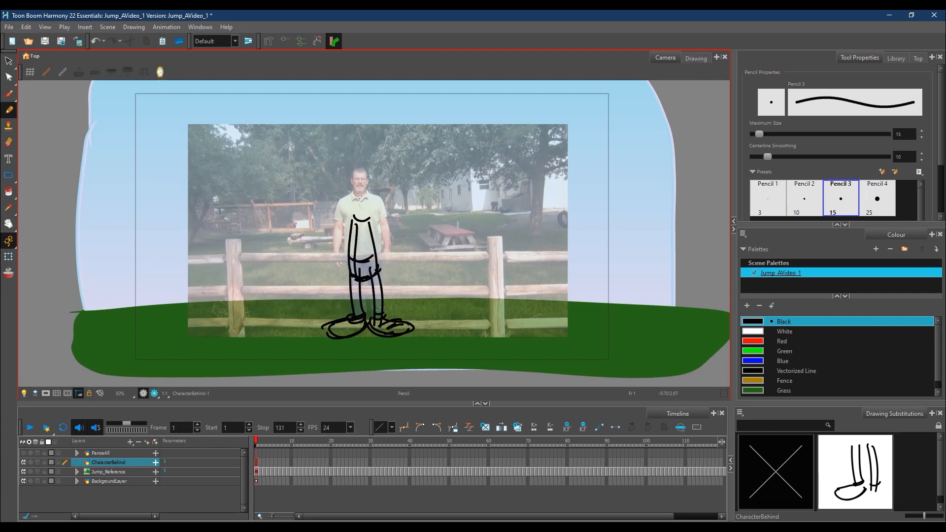
mouse_move(350, 255)
left_mouse_down()
mouse_move(346, 288)
mouse_move(362, 297)
mouse_move(380, 295)
mouse_move(385, 258)
mouse_move(349, 253)
mouse_move(374, 254)
left_mouse_up()
left_click_drag(354, 212, 346, 294)
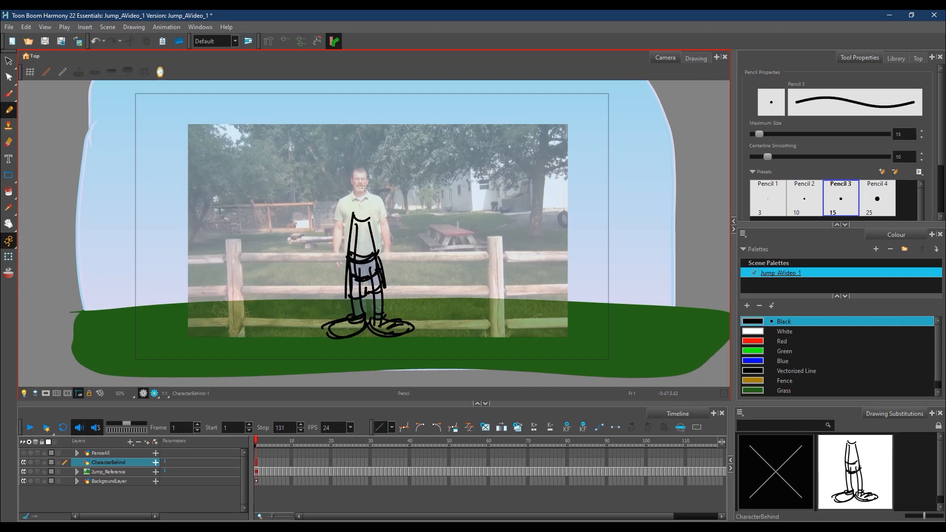
Sketch the character's round head and both arms with black pencil strokes over the reference figure on frame 1
left_click_drag(350, 207, 371, 212)
mouse_move(376, 178)
left_mouse_down()
mouse_move(362, 171)
mouse_move(360, 212)
mouse_move(344, 225)
mouse_move(331, 270)
left_mouse_up()
left_click_drag(353, 215, 338, 262)
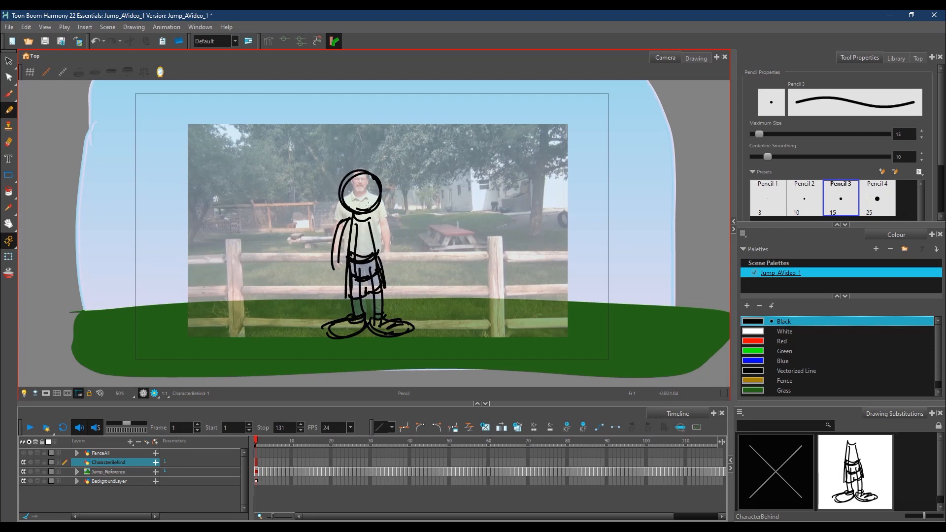
left_click_drag(367, 218, 390, 266)
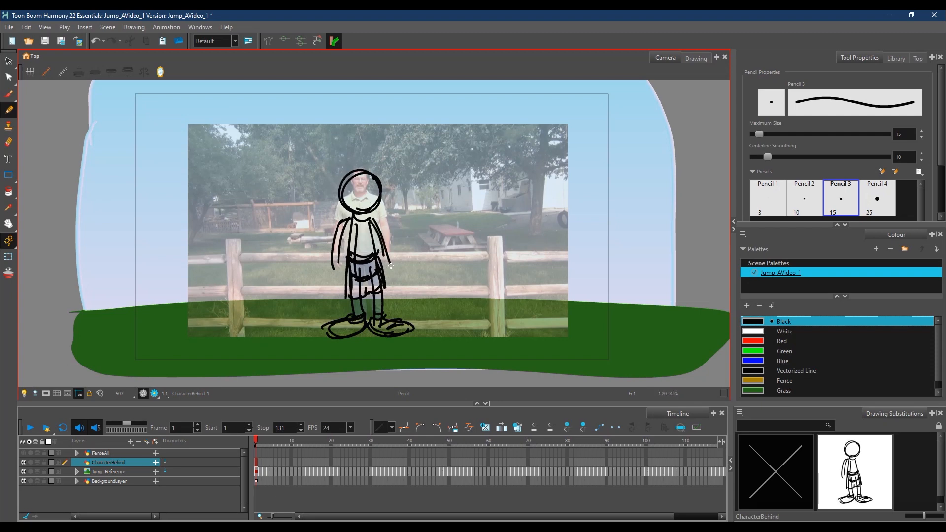
left_click_drag(351, 224, 340, 274)
Erase the character's arm on the image's left side and redraw the arms with hands reaching down beside the shorts
key("alt+e")
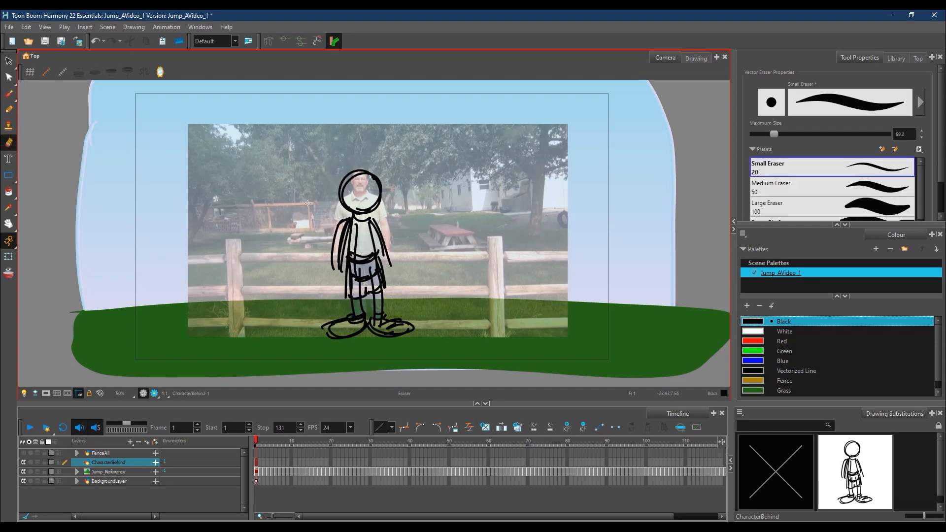
mouse_move(325, 257)
left_mouse_down()
mouse_move(341, 219)
mouse_move(338, 276)
mouse_move(347, 226)
mouse_move(345, 255)
left_mouse_up()
left_click(8, 112)
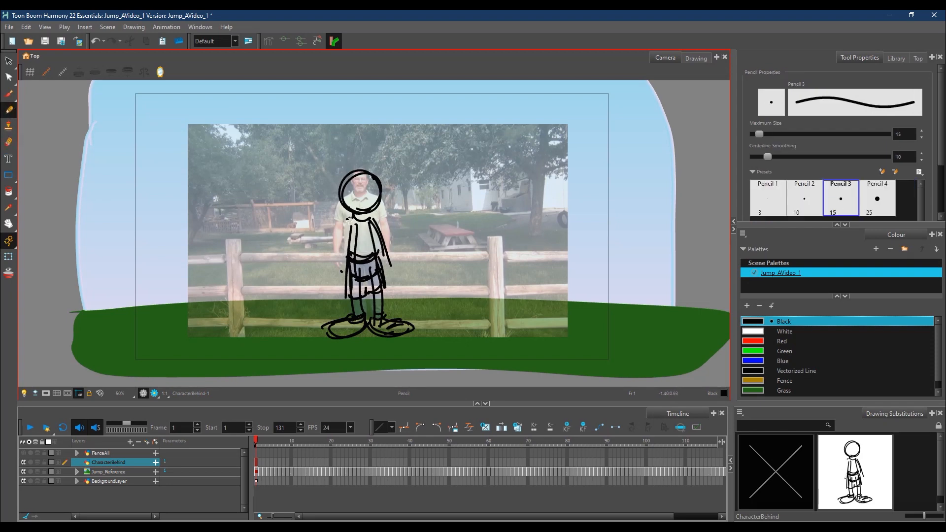
mouse_move(343, 218)
left_mouse_down()
mouse_move(341, 265)
mouse_move(348, 257)
mouse_move(348, 247)
mouse_move(338, 274)
mouse_move(333, 266)
mouse_move(337, 289)
mouse_move(331, 271)
mouse_move(343, 293)
left_mouse_up()
mouse_move(343, 279)
left_mouse_down()
mouse_move(385, 263)
mouse_move(388, 292)
mouse_move(399, 263)
left_mouse_up()
Draw a larger circle for the head, erase the inner circle, and add the eyes, eyebrows and smile
mouse_move(372, 175)
left_mouse_down()
mouse_move(365, 220)
mouse_move(340, 187)
mouse_move(362, 164)
mouse_move(385, 211)
left_mouse_up()
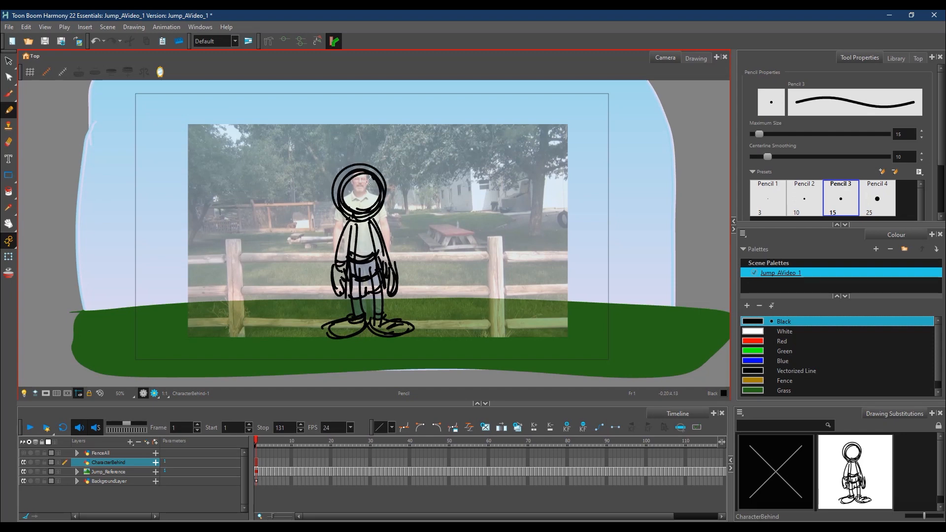
key("e")
mouse_move(365, 174)
left_mouse_down()
mouse_move(363, 211)
mouse_move(346, 206)
mouse_move(348, 178)
left_mouse_up()
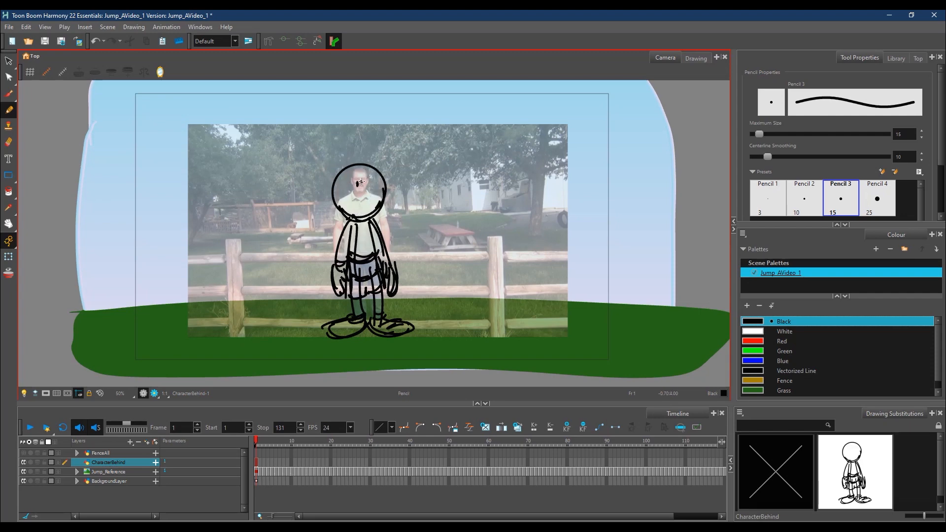
left_click_drag(347, 194, 373, 185)
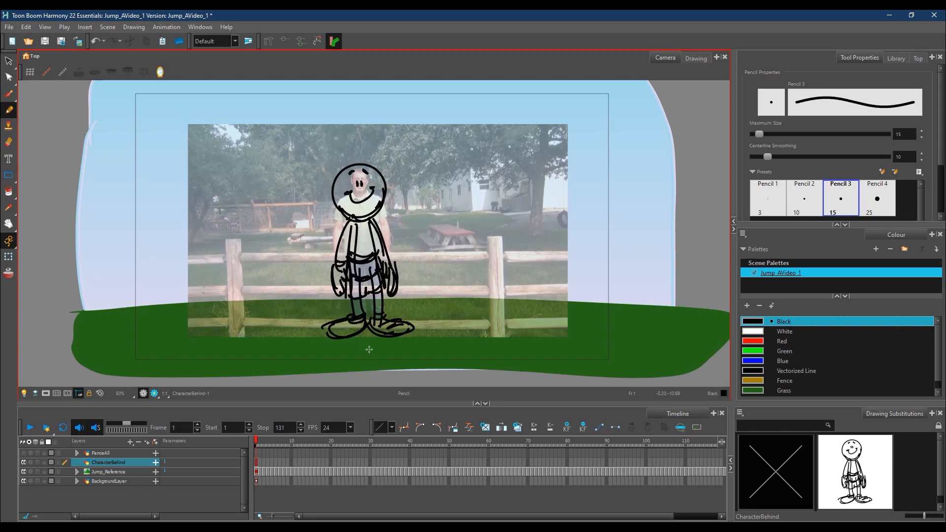
Erase overlapping lines inside the shorts and refine the shirt sleeves, shorts and shoes with the Pencil
key("e")
mouse_move(354, 266)
left_mouse_down()
mouse_move(362, 288)
mouse_move(372, 267)
mouse_move(363, 279)
mouse_move(370, 268)
mouse_move(374, 283)
mouse_move(375, 266)
mouse_move(358, 228)
mouse_move(351, 250)
mouse_move(367, 251)
mouse_move(338, 239)
mouse_move(348, 220)
mouse_move(383, 226)
mouse_move(366, 286)
mouse_move(380, 292)
left_mouse_up()
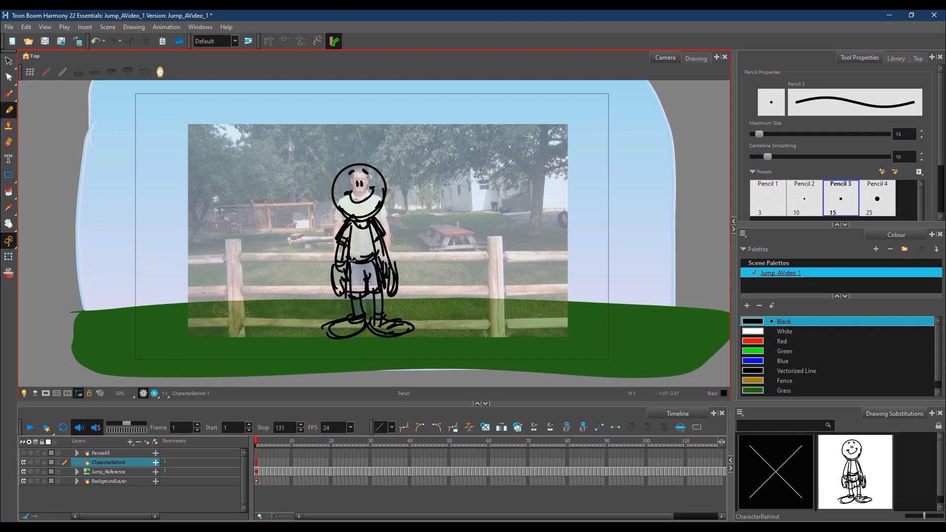
mouse_move(337, 266)
left_mouse_down()
mouse_move(343, 297)
mouse_move(389, 279)
mouse_move(390, 250)
left_mouse_up()
left_click_drag(385, 319, 414, 328)
mouse_move(350, 318)
left_mouse_down()
mouse_move(317, 333)
mouse_move(354, 330)
left_mouse_up()
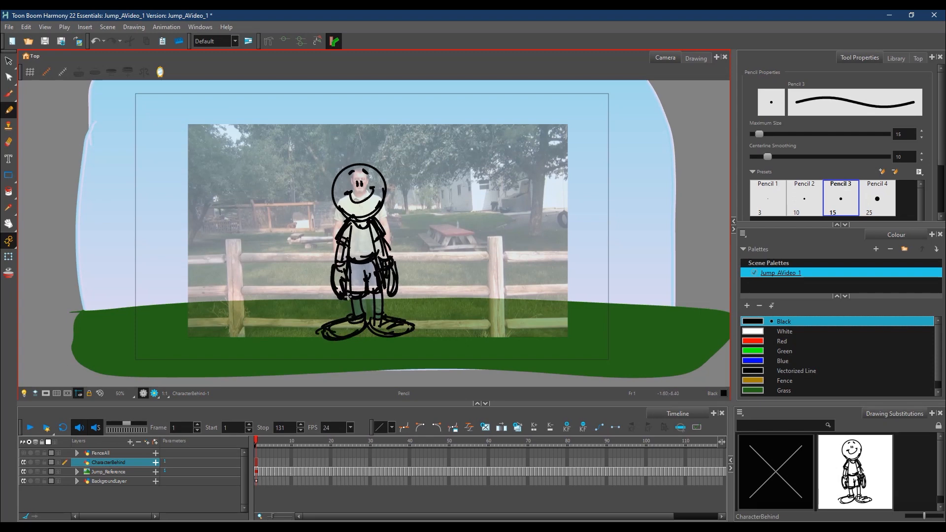
Thicken the outlines of the character's hand and round head with extra pencil strokes
left_click_drag(387, 288, 395, 263)
mouse_move(336, 184)
left_mouse_down()
mouse_move(345, 216)
mouse_move(337, 201)
mouse_move(372, 208)
mouse_move(363, 215)
mouse_move(340, 173)
mouse_move(347, 165)
mouse_move(367, 176)
mouse_move(387, 207)
left_mouse_up()
left_click_drag(382, 167, 387, 193)
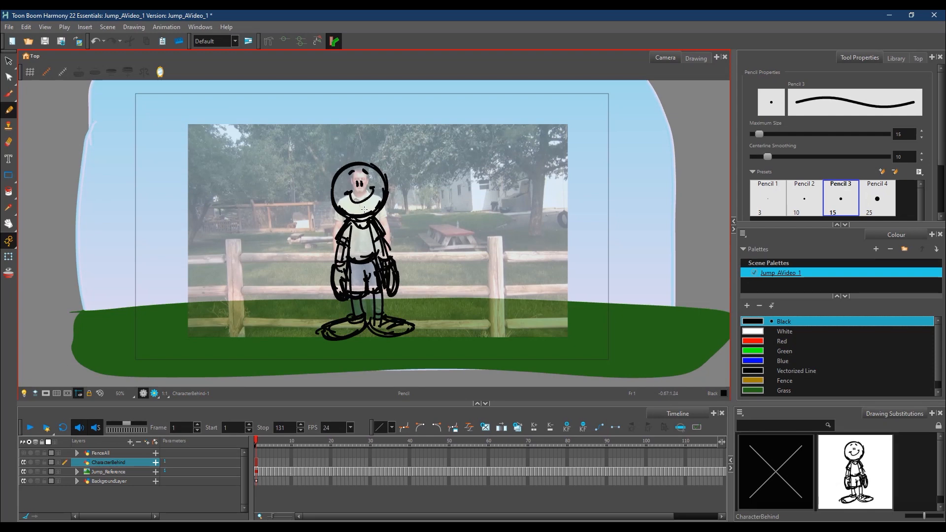
Show the FenceAll layer again in front of the character
left_click(23, 453)
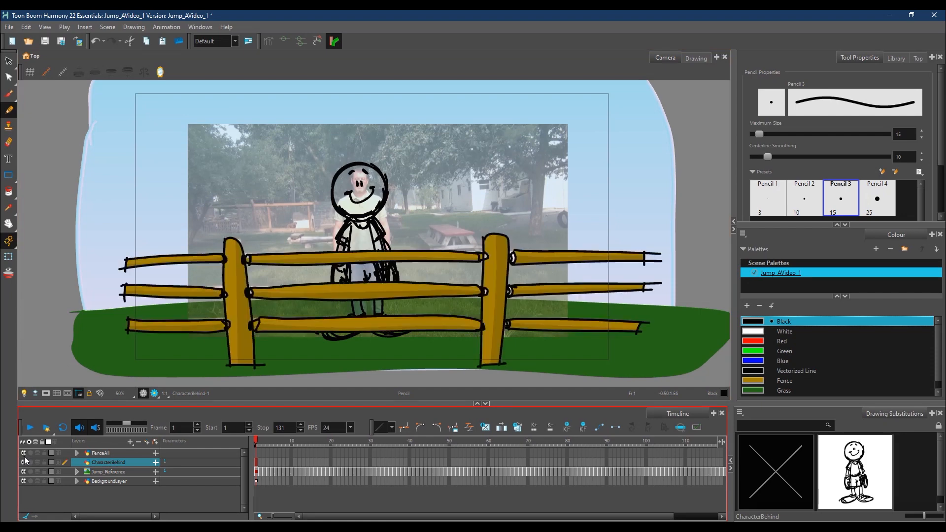
left_click(23, 453)
left_click(23, 453)
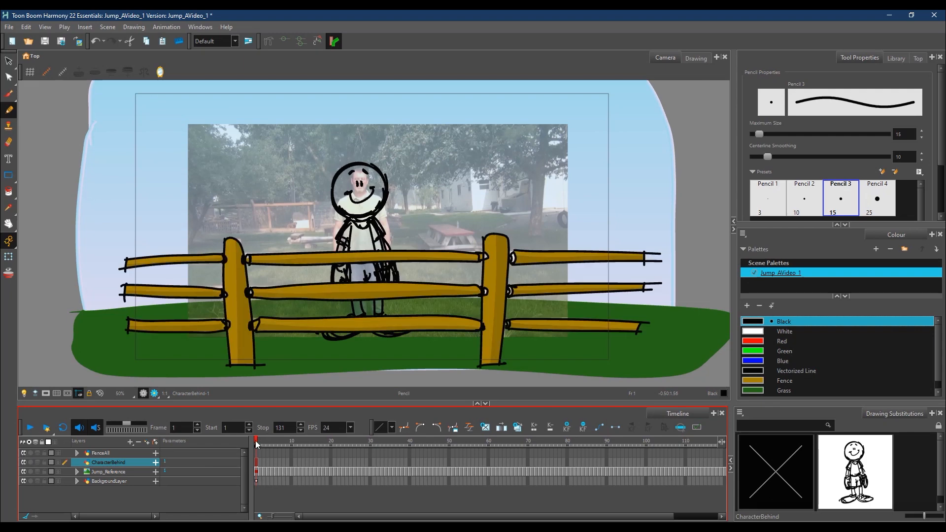
Go to frame 32 and enable onion skinning on CharacterBehind, extending its range back to frame 1
mouse_move(259, 443)
left_mouse_down()
mouse_move(392, 435)
mouse_move(271, 440)
mouse_move(380, 429)
left_mouse_up()
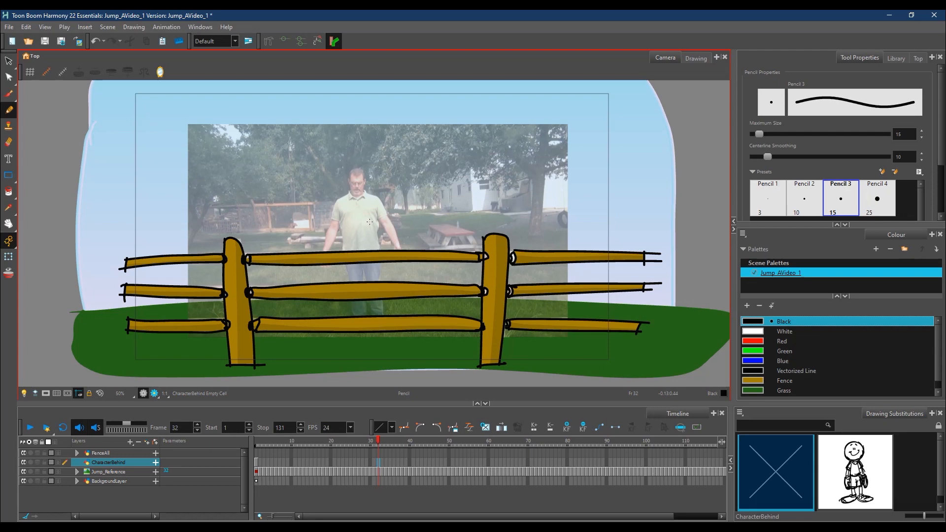
left_click(37, 462)
left_click_drag(376, 440, 252, 451)
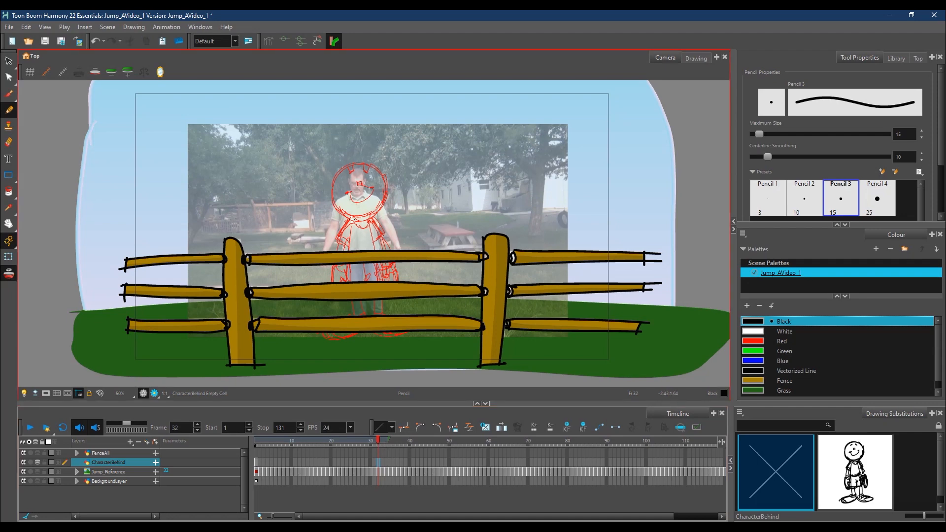
Sketch the second pose's head, smiling face, torso and legs on frame 32 of CharacterBehind
mouse_move(348, 185)
left_mouse_down()
mouse_move(379, 217)
mouse_move(335, 211)
mouse_move(355, 226)
left_mouse_up()
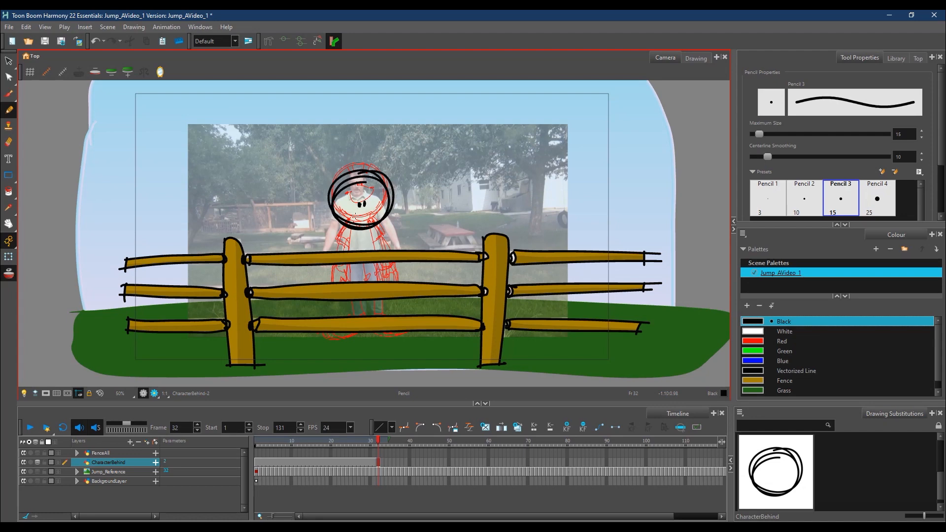
left_click_drag(348, 216, 372, 212)
mouse_move(350, 228)
left_mouse_down()
mouse_move(350, 276)
mouse_move(346, 264)
mouse_move(377, 260)
mouse_move(372, 229)
left_mouse_up()
mouse_move(349, 279)
left_mouse_down()
mouse_move(349, 304)
mouse_move(383, 310)
left_mouse_up()
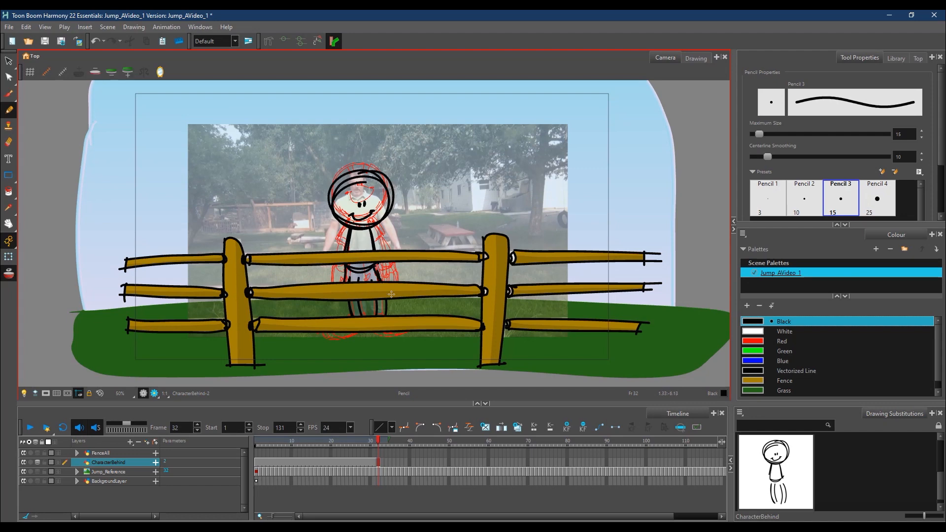
Add a Transparency effect to the FenceAll layer and expand the layer
left_click(107, 452)
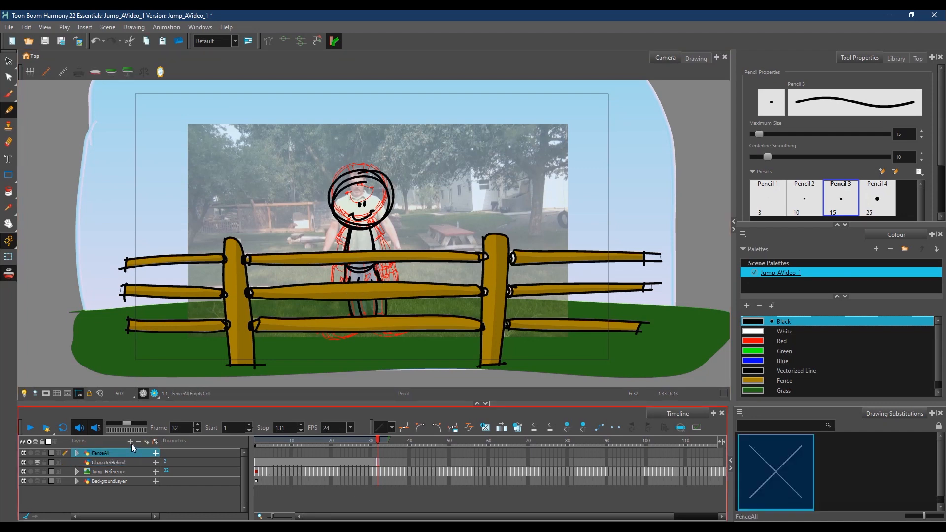
left_click(131, 444)
mouse_move(148, 519)
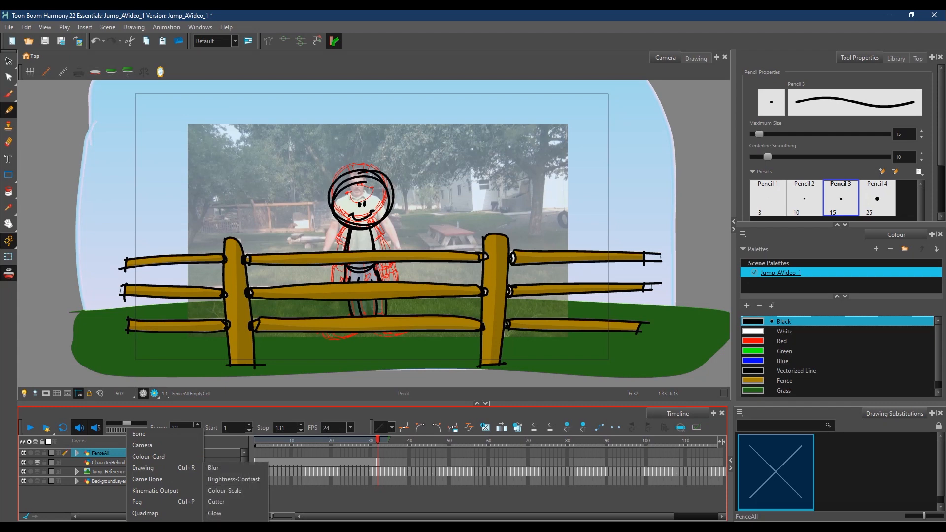
key("Escape")
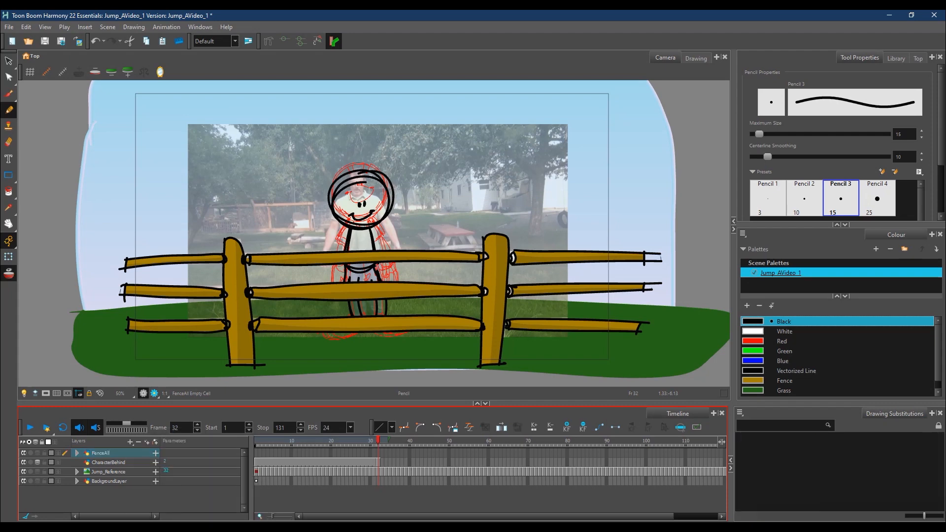
left_click(77, 453)
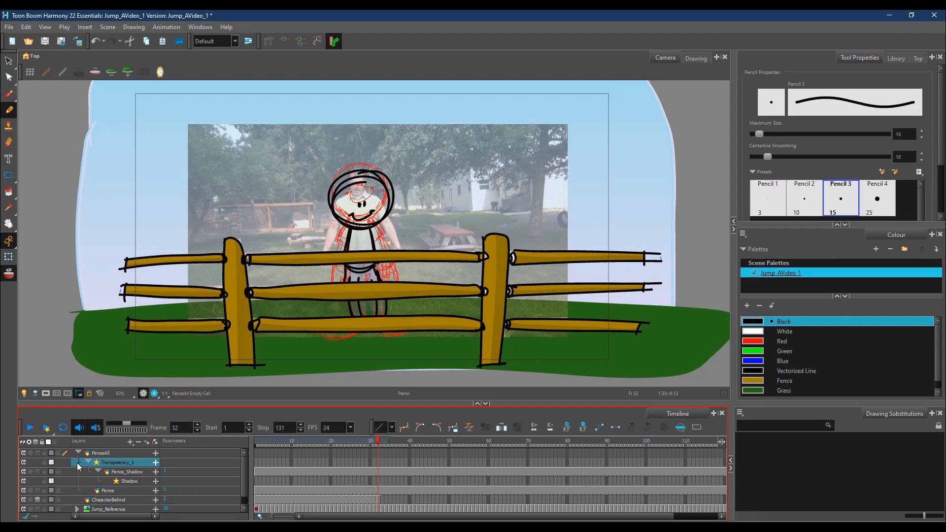
Add a Transparency effect to the Fence layer inside FenceAll
left_click(122, 490)
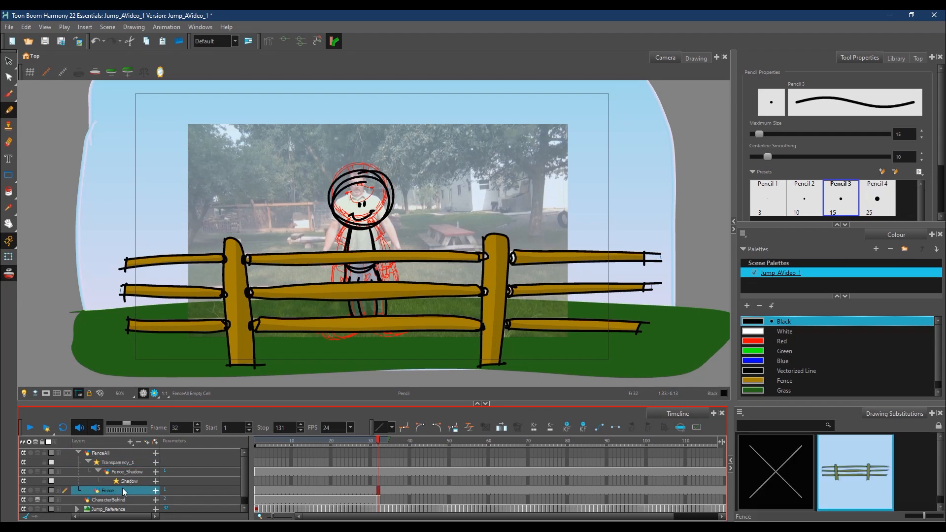
left_click(131, 443)
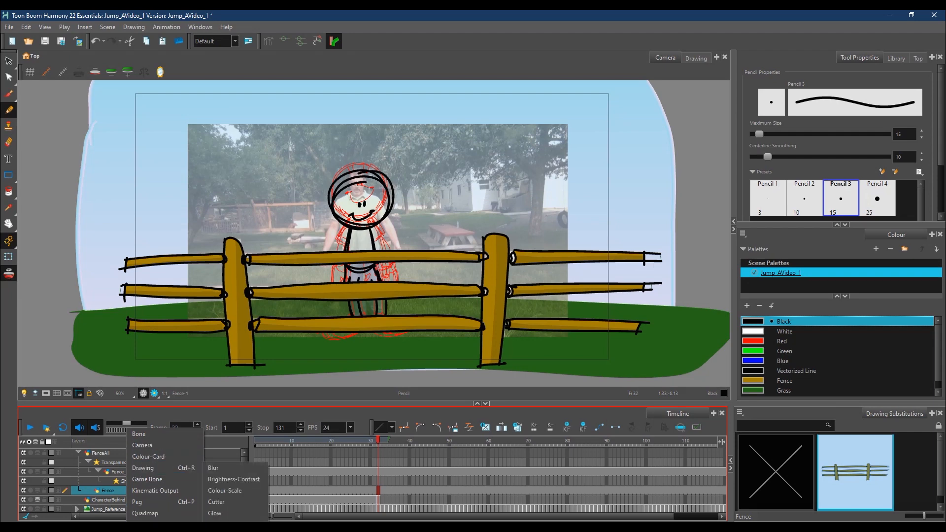
key("Return")
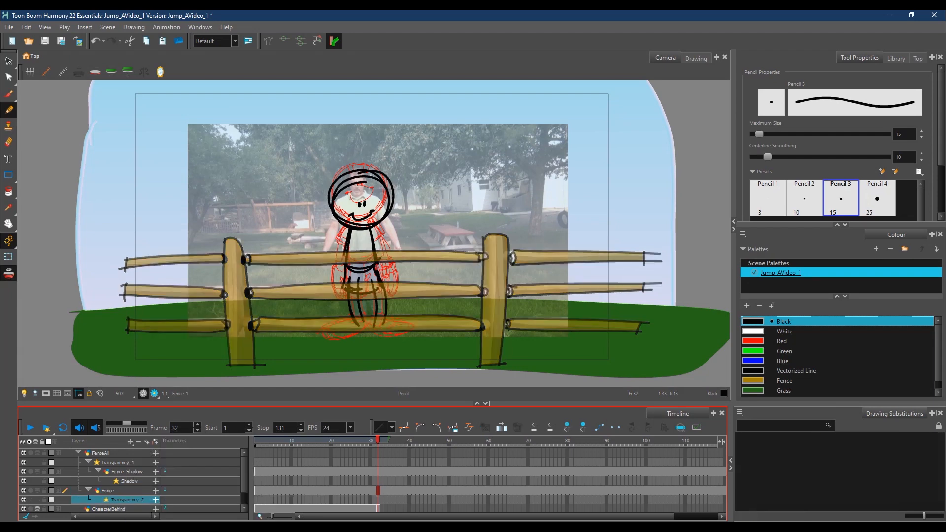
Toggle the fence's Transparency_2 effect, leaving it off, then collapse FenceAll and select CharacterBehind
left_click(23, 500)
left_click(23, 499)
left_click(23, 499)
left_click(23, 499)
left_click(24, 500)
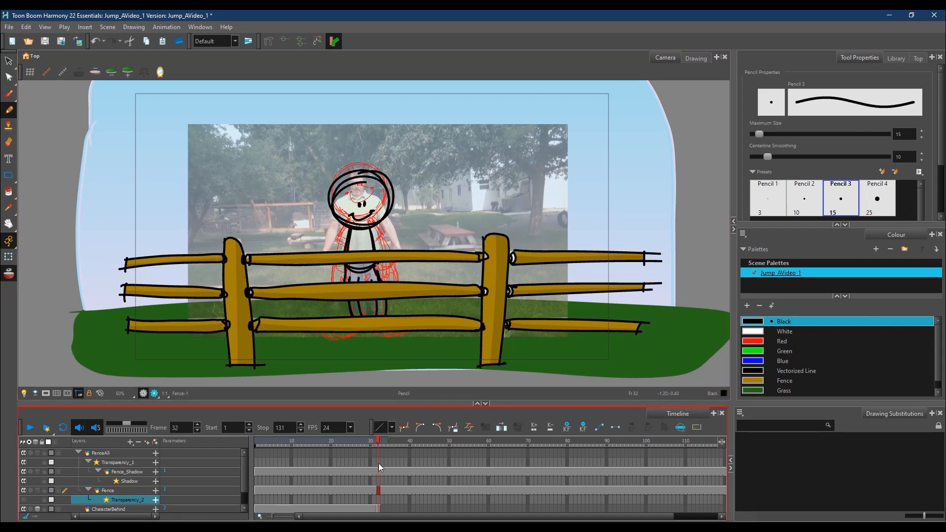
left_click(88, 491)
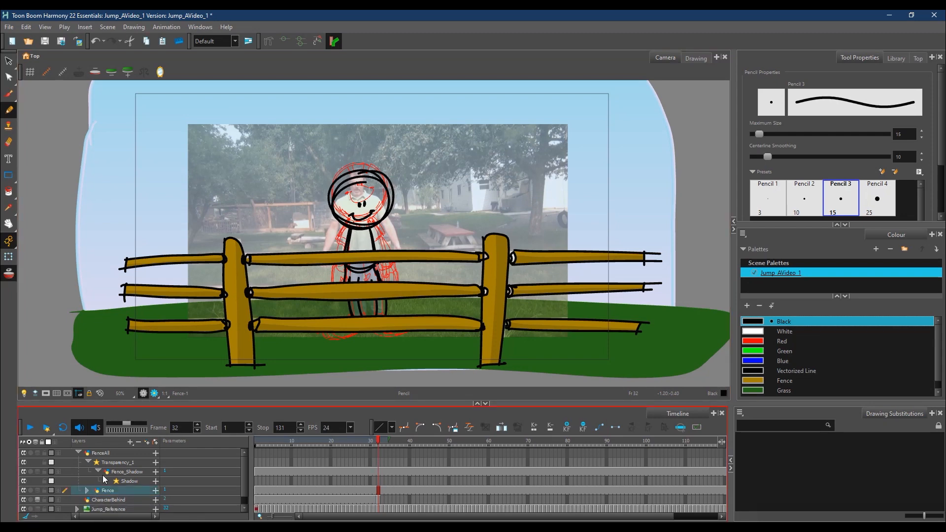
left_click(91, 451)
left_click(110, 462)
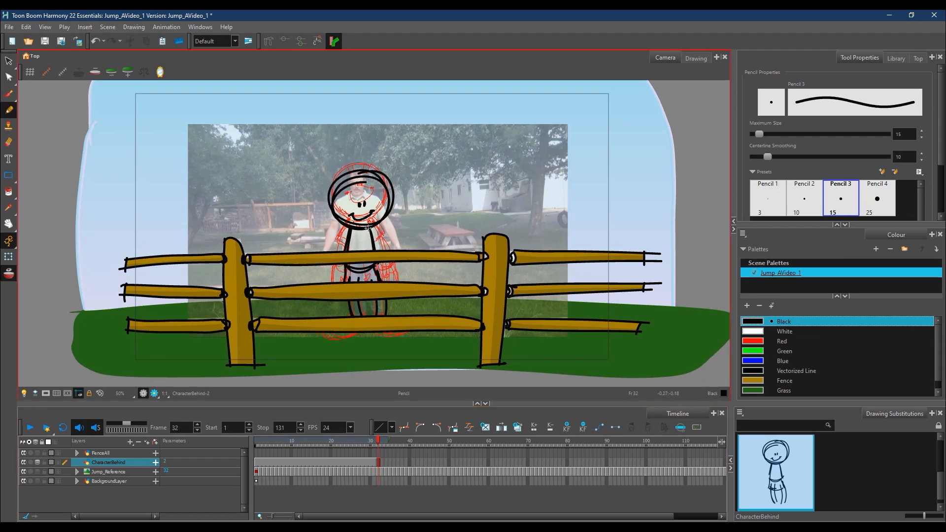
Turn the Fence layer's Transparency_2 effect back on and collapse FenceAll
left_click(79, 453)
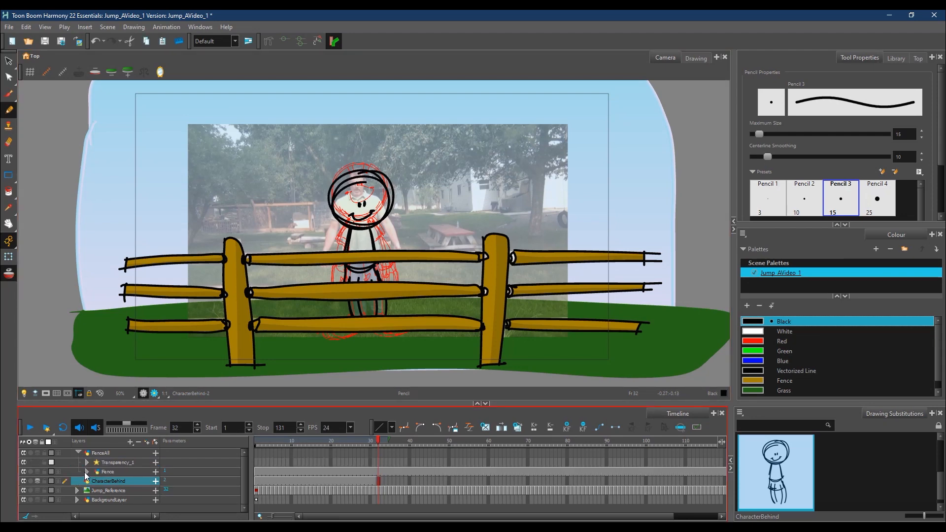
left_click(88, 471)
left_click(24, 482)
left_click(78, 453)
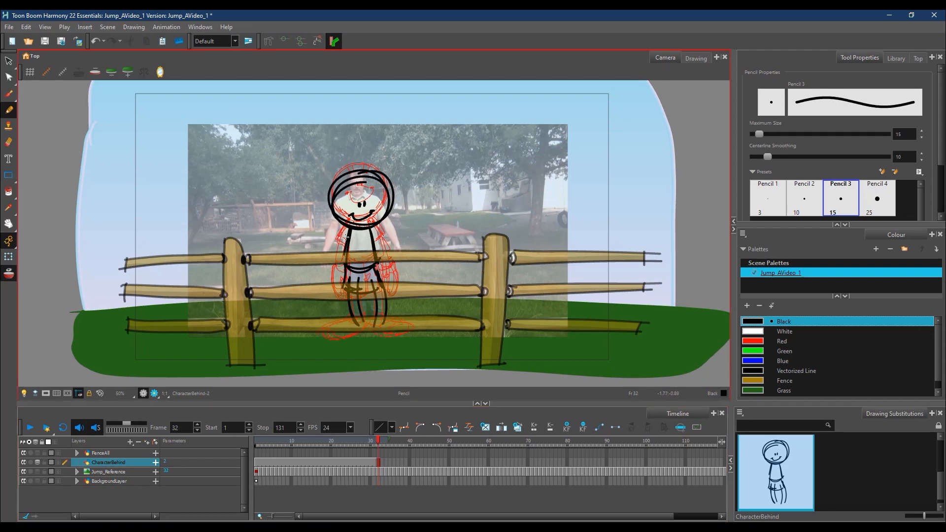
Sketch the character's spread arms, hands and shoes on frame 32 over the reference and onion skin
mouse_move(376, 252)
left_mouse_down()
mouse_move(384, 243)
mouse_move(394, 264)
mouse_move(398, 300)
mouse_move(402, 284)
mouse_move(413, 300)
mouse_move(400, 265)
mouse_move(409, 279)
left_mouse_up()
mouse_move(340, 251)
left_mouse_down()
mouse_move(316, 302)
mouse_move(329, 291)
mouse_move(314, 289)
mouse_move(313, 305)
mouse_move(322, 276)
mouse_move(315, 308)
mouse_move(320, 279)
mouse_move(348, 327)
mouse_move(351, 318)
mouse_move(321, 334)
mouse_move(360, 332)
mouse_move(366, 322)
mouse_move(326, 339)
mouse_move(392, 325)
left_mouse_up()
mouse_move(384, 324)
left_mouse_down()
mouse_move(412, 327)
mouse_move(367, 327)
mouse_move(377, 334)
mouse_move(377, 317)
mouse_move(377, 331)
mouse_move(415, 330)
mouse_move(392, 341)
left_mouse_up()
left_click_drag(350, 318, 364, 321)
mouse_move(346, 326)
left_mouse_down()
mouse_move(354, 324)
mouse_move(324, 329)
mouse_move(347, 339)
left_mouse_up()
left_click_drag(363, 324, 357, 334)
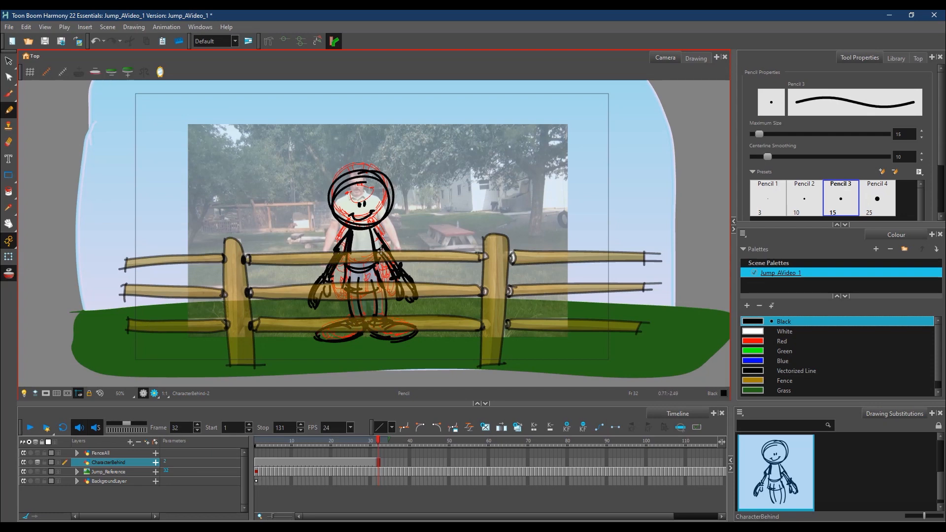
Hide CharacterBehind and scrub through the reference video to the crouching pose at frame 71
left_click_drag(384, 440, 377, 440)
left_click(381, 441)
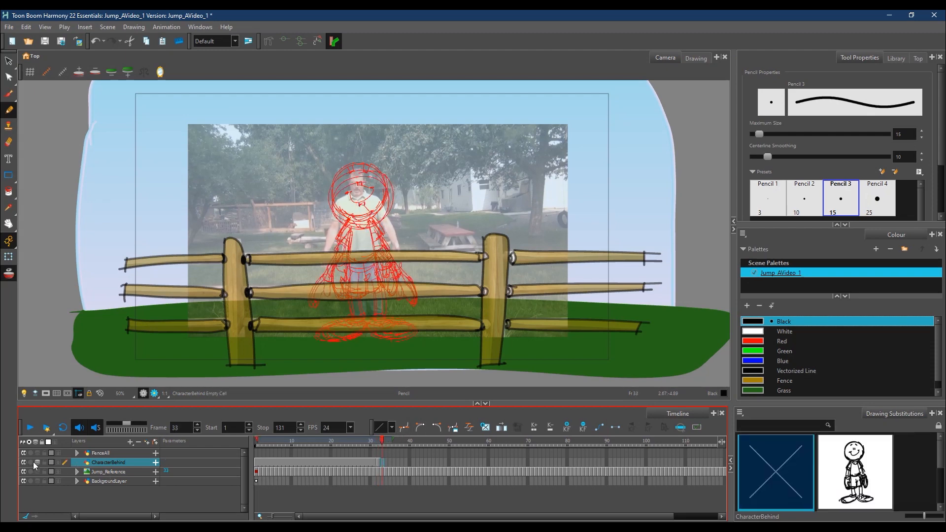
left_click(24, 462)
left_click(387, 442)
left_click_drag(387, 443, 531, 439)
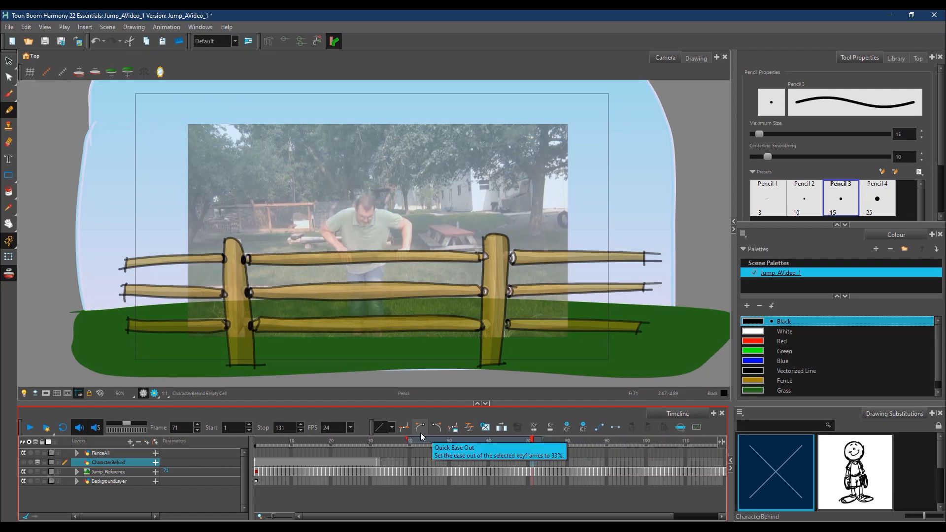
Extend the onion skin range back to the frame 32 drawing and show CharacterBehind again
left_click_drag(407, 440, 377, 445)
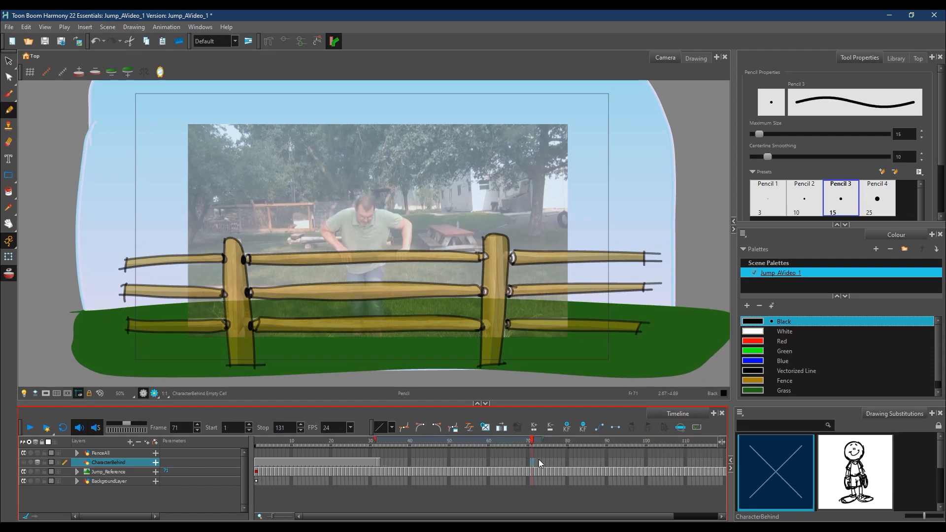
left_click(23, 462)
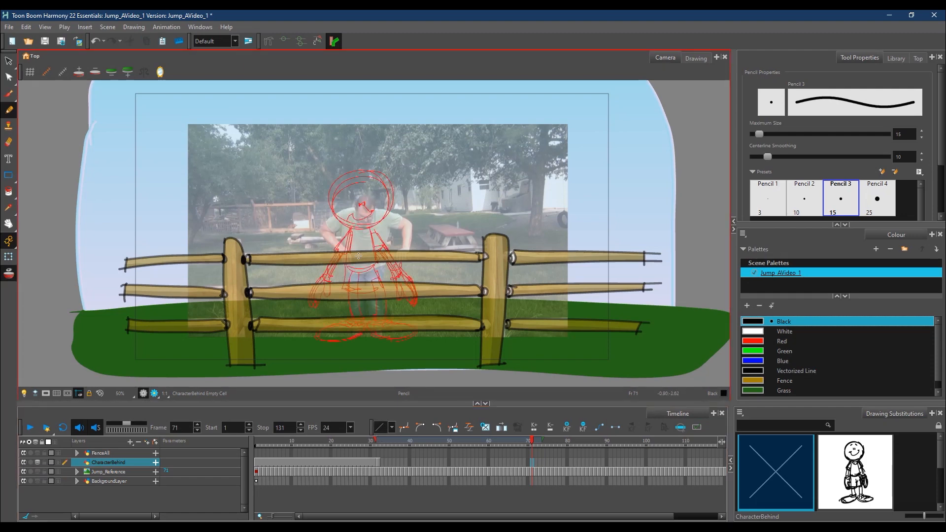
Sketch the character's hands gripping the top rail and the bent arms on frame 71
mouse_move(324, 248)
left_mouse_down()
mouse_move(334, 265)
mouse_move(336, 253)
mouse_move(319, 246)
mouse_move(344, 254)
mouse_move(330, 248)
mouse_move(315, 266)
left_mouse_up()
mouse_move(406, 248)
left_mouse_down()
mouse_move(411, 264)
mouse_move(400, 266)
mouse_move(419, 266)
mouse_move(424, 251)
mouse_move(393, 244)
mouse_move(405, 240)
mouse_move(421, 241)
mouse_move(428, 265)
left_mouse_up()
mouse_move(336, 227)
left_mouse_down()
mouse_move(320, 242)
mouse_move(317, 232)
mouse_move(329, 247)
mouse_move(347, 229)
left_mouse_up()
mouse_move(321, 233)
left_mouse_down()
mouse_move(391, 226)
mouse_move(407, 243)
left_mouse_up()
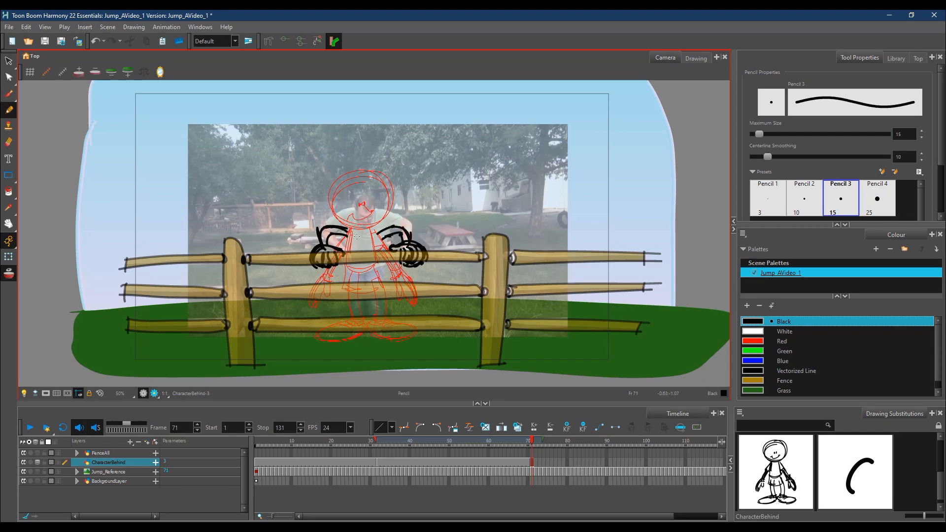
Sketch the crouching character's torso, shorts and bent legs between the arms on frame 71
mouse_move(347, 233)
left_mouse_down()
mouse_move(378, 230)
mouse_move(370, 283)
mouse_move(347, 279)
left_mouse_up()
mouse_move(346, 278)
left_mouse_down()
mouse_move(376, 281)
mouse_move(368, 276)
left_mouse_up()
mouse_move(350, 239)
left_mouse_down()
mouse_move(368, 285)
mouse_move(339, 294)
mouse_move(343, 281)
mouse_move(350, 294)
mouse_move(341, 304)
mouse_move(345, 292)
mouse_move(357, 325)
left_mouse_up()
mouse_move(353, 285)
left_mouse_down()
mouse_move(365, 324)
mouse_move(378, 306)
mouse_move(382, 323)
mouse_move(385, 294)
left_mouse_up()
left_click_drag(347, 283, 376, 285)
mouse_move(343, 291)
left_mouse_down()
mouse_move(376, 293)
mouse_move(372, 273)
left_mouse_up()
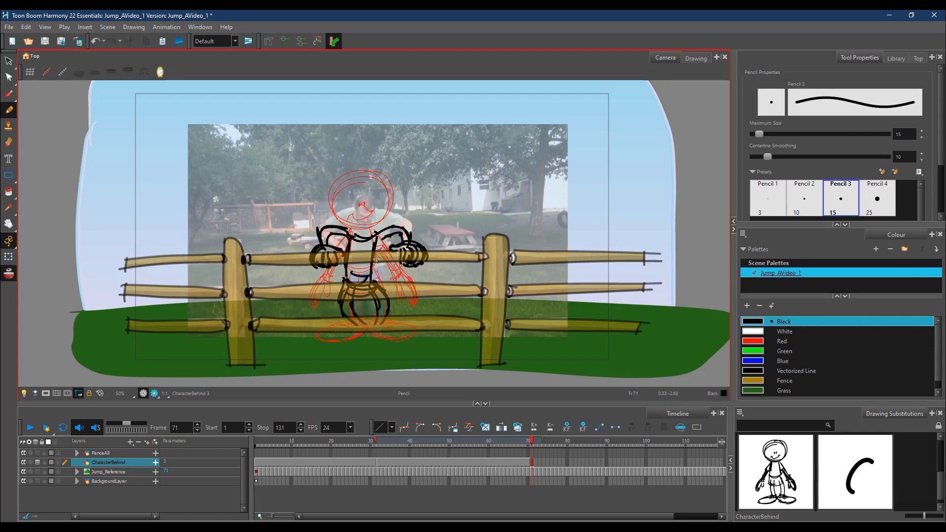
Sketch the crouching character's shoes on frame 71 and reinforce the lines of the legs, torso and bent arms
mouse_move(387, 322)
left_mouse_down()
mouse_move(407, 325)
mouse_move(402, 340)
mouse_move(380, 321)
mouse_move(377, 332)
mouse_move(409, 326)
mouse_move(315, 333)
mouse_move(321, 341)
mouse_move(363, 325)
mouse_move(316, 331)
mouse_move(335, 343)
left_mouse_up()
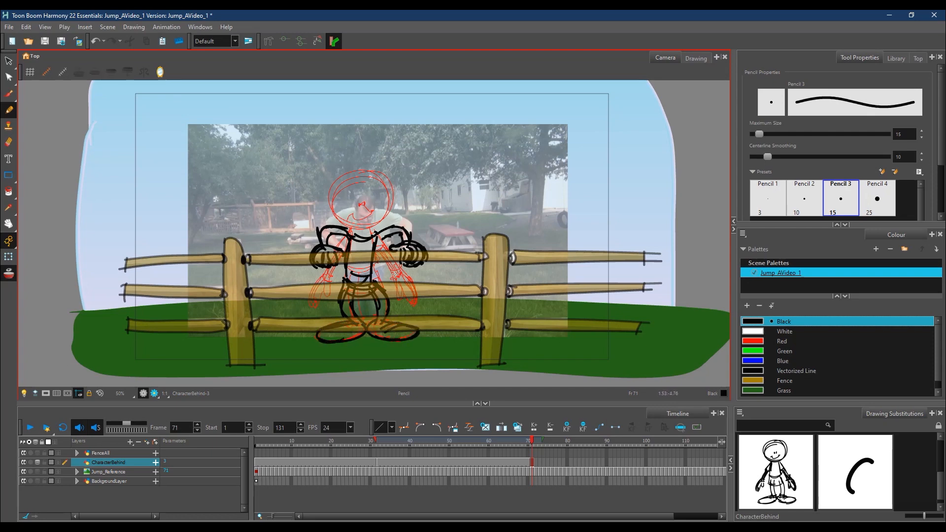
mouse_move(346, 284)
left_mouse_down()
mouse_move(339, 314)
mouse_move(342, 298)
mouse_move(348, 322)
mouse_move(355, 304)
mouse_move(366, 321)
mouse_move(360, 290)
mouse_move(357, 298)
mouse_move(372, 297)
mouse_move(364, 292)
mouse_move(376, 286)
mouse_move(386, 319)
left_mouse_up()
mouse_move(377, 281)
left_mouse_down()
mouse_move(378, 242)
mouse_move(406, 243)
mouse_move(378, 237)
mouse_move(409, 226)
left_mouse_up()
left_click_drag(405, 228, 417, 245)
mouse_move(328, 249)
left_mouse_down()
mouse_move(331, 235)
mouse_move(354, 236)
mouse_move(342, 221)
mouse_move(379, 187)
mouse_move(396, 221)
left_mouse_up()
Draw the crouching character's round head above the shoulders on frame 71, with eyes and a smile
mouse_move(360, 186)
left_mouse_down()
mouse_move(409, 235)
mouse_move(357, 237)
mouse_move(370, 235)
mouse_move(346, 221)
left_mouse_up()
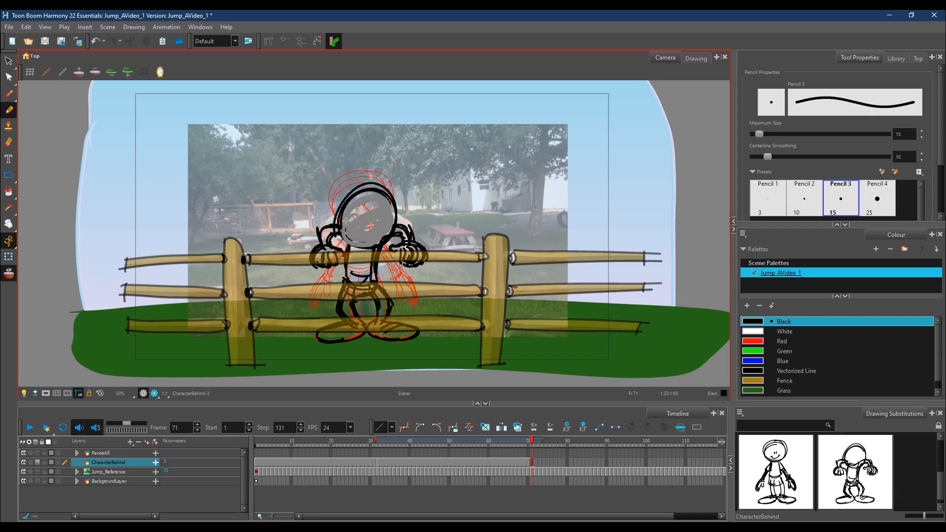
key("ctrl+z")
mouse_move(340, 213)
left_mouse_down()
mouse_move(340, 226)
mouse_move(377, 246)
left_mouse_up()
left_click_drag(375, 184, 334, 220)
left_click_drag(399, 205, 400, 231)
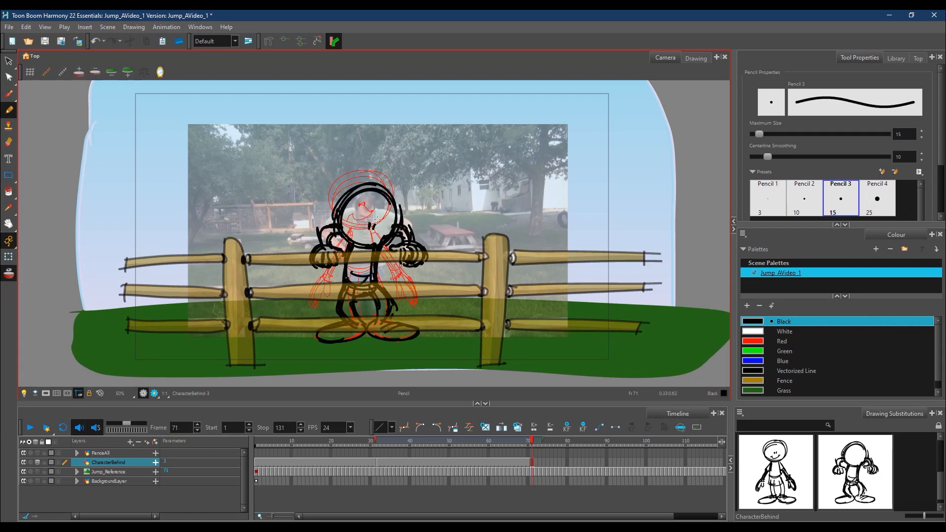
left_click_drag(362, 232, 380, 236)
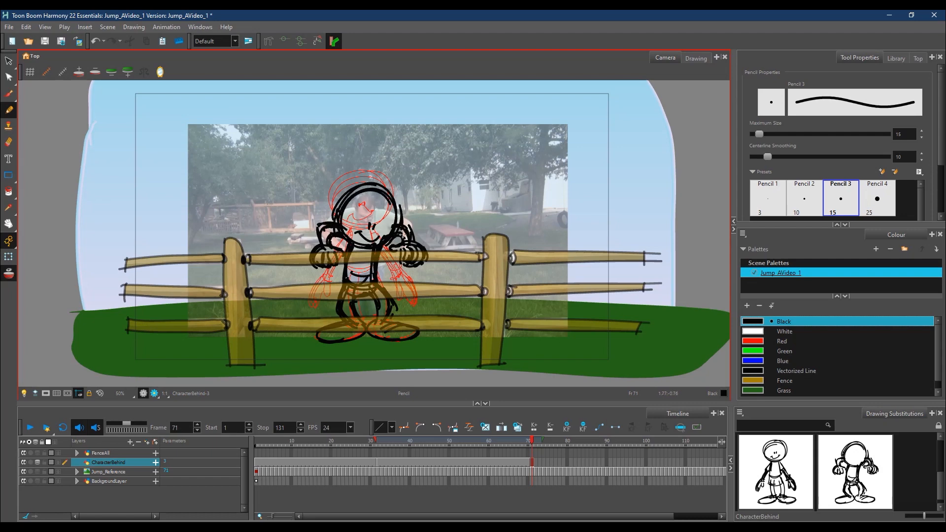
Move to the mid-jump pose at frame 84 and limit the onion skin range to start at the frame 71 drawing
left_click(531, 445)
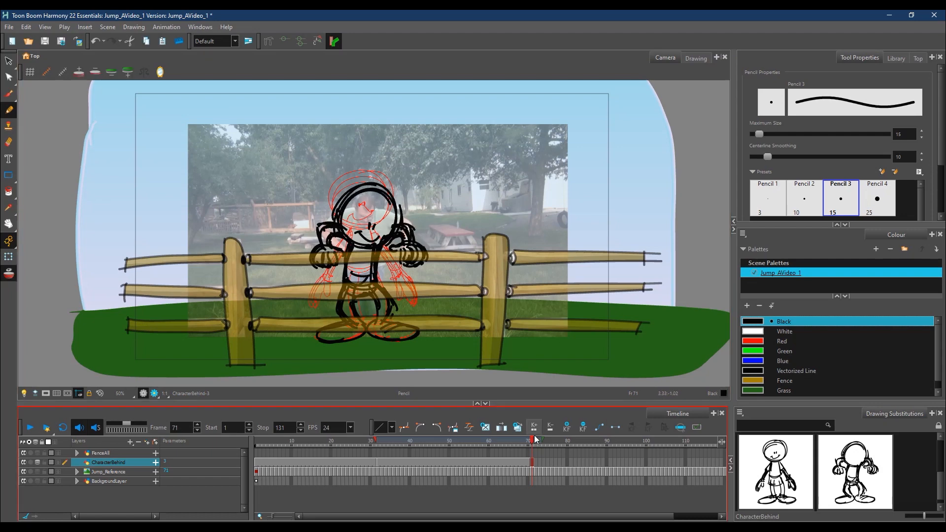
key("bracketright")
key("bracketright")
left_click_drag(533, 444, 530, 440)
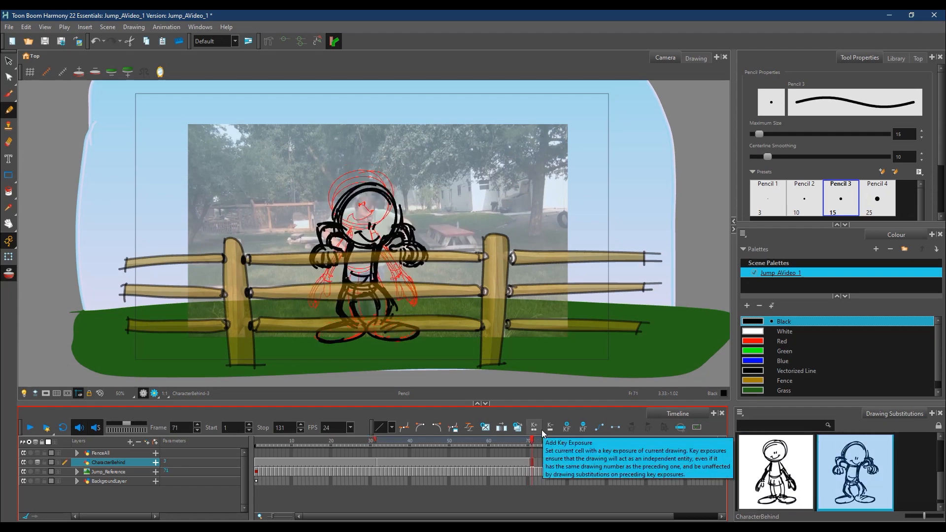
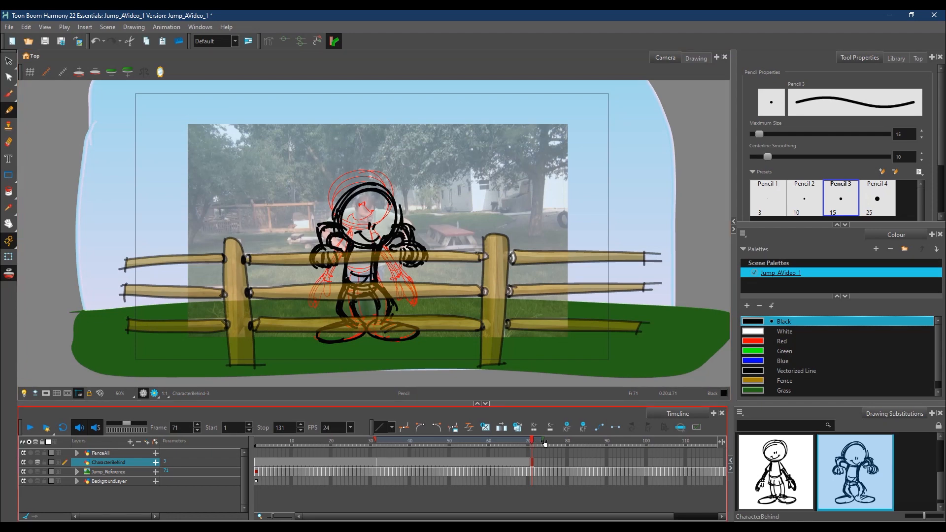
left_click_drag(532, 443, 585, 443)
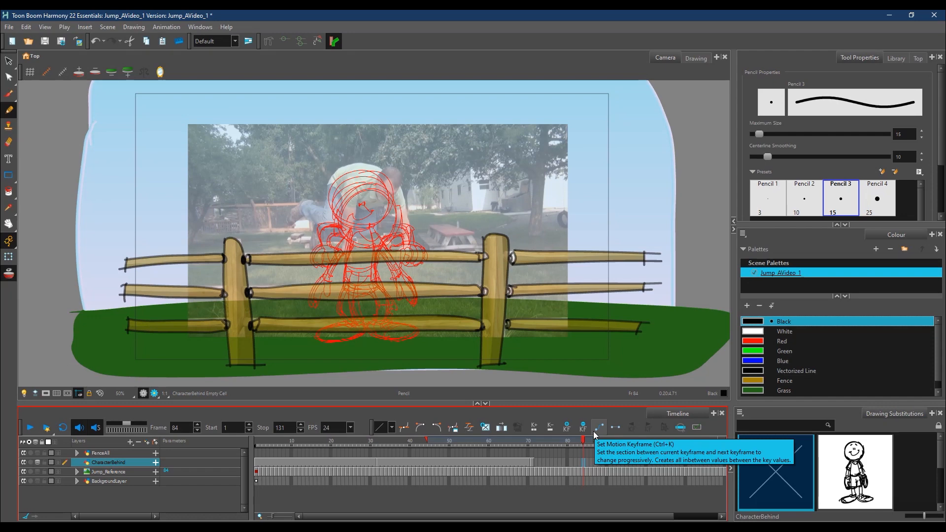
left_click_drag(427, 441, 529, 452)
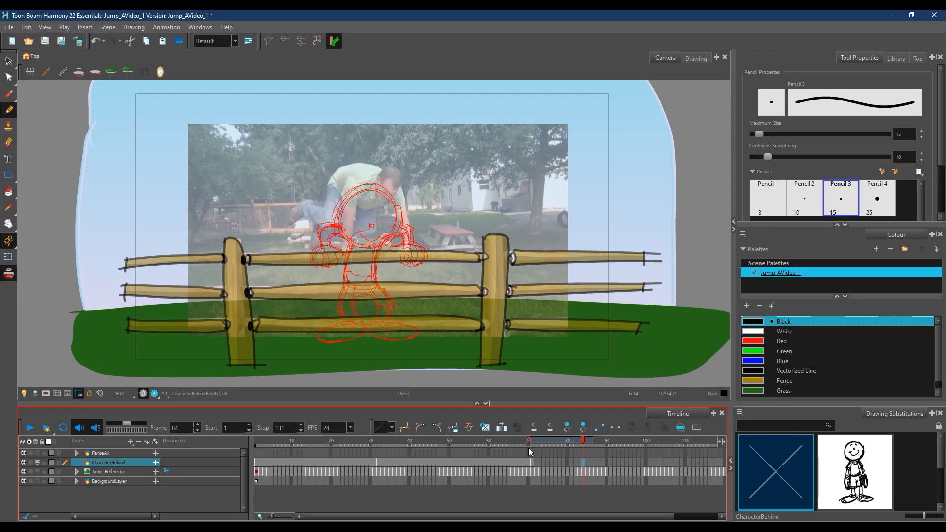
Add a new drawing layer named CharacterFront above the FenceAll layer
left_click(118, 452)
left_click(131, 441)
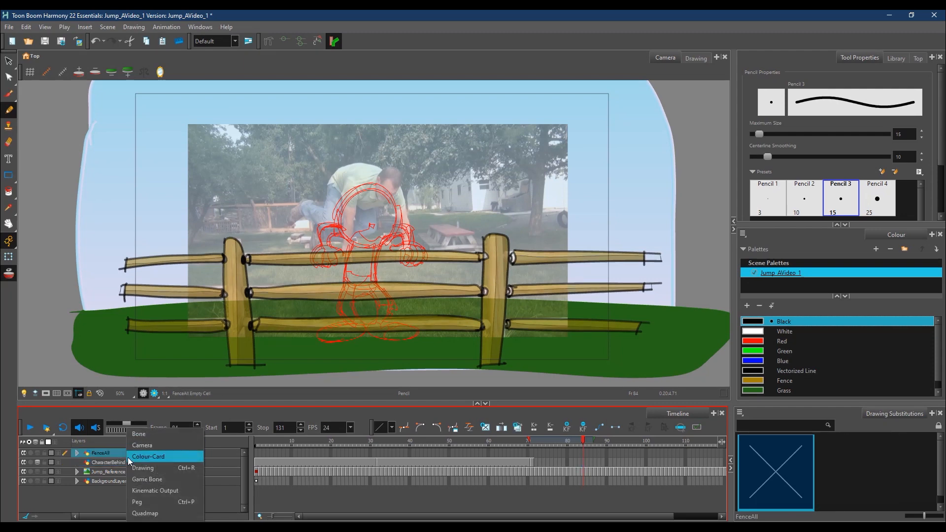
left_click(155, 468)
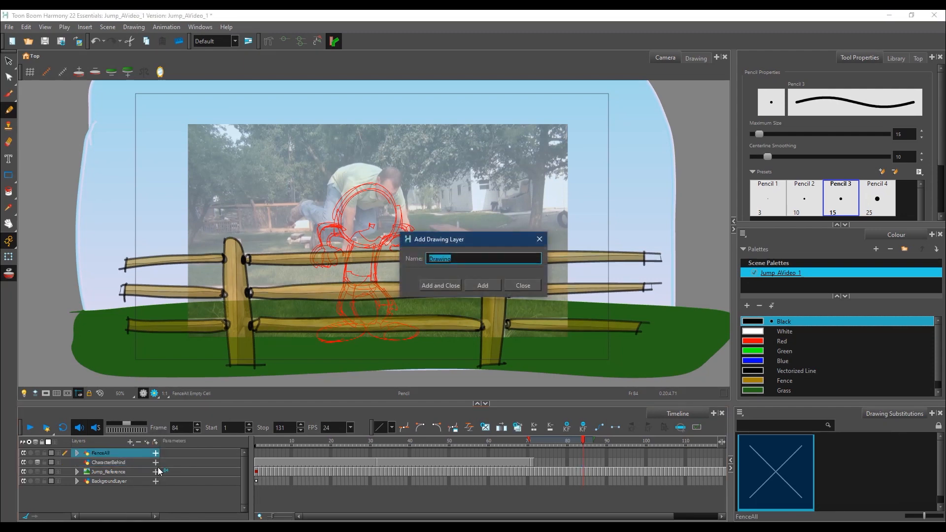
type("CharacterFront")
key("Return")
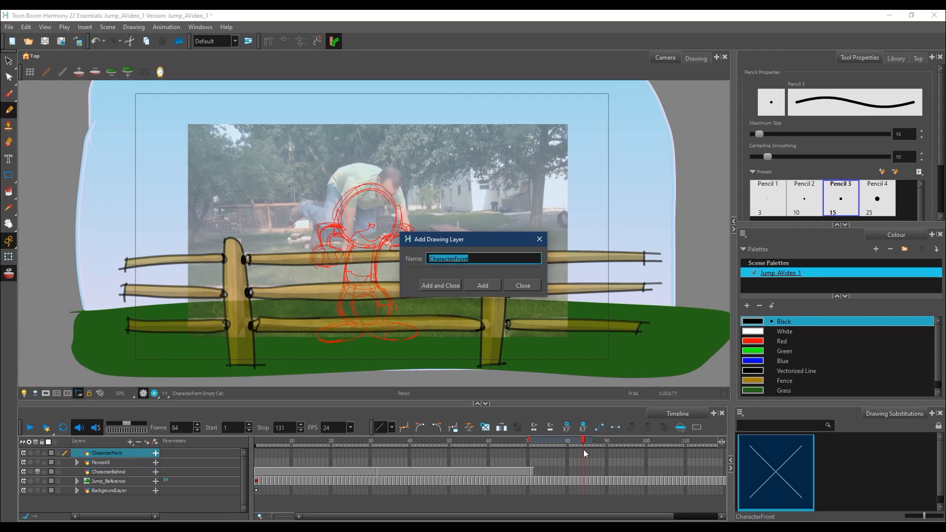
left_click(523, 285)
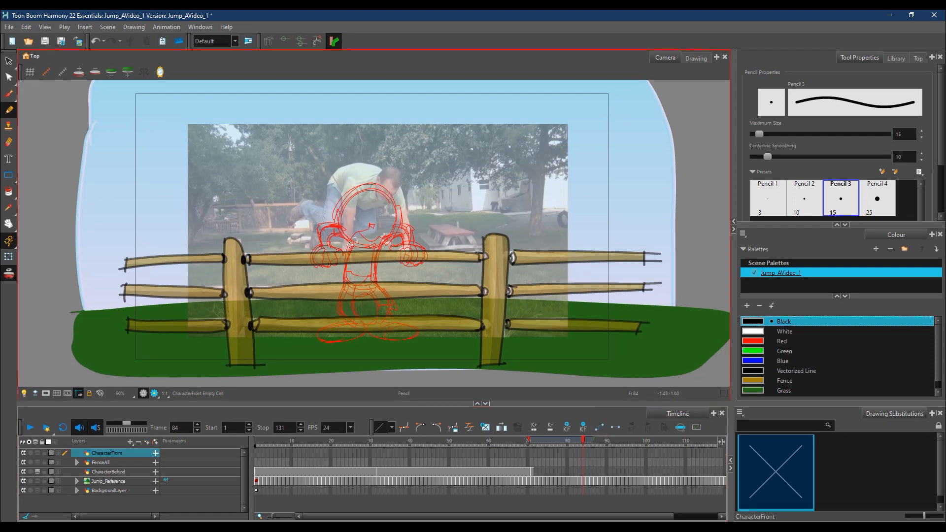
Sketch both hands gripping the fence's top rail on the CharacterFront layer at frame 84
mouse_move(326, 250)
left_mouse_down()
mouse_move(317, 266)
mouse_move(339, 254)
mouse_move(335, 267)
left_mouse_up()
left_click_drag(322, 247, 339, 254)
mouse_move(404, 251)
left_mouse_down()
mouse_move(404, 265)
mouse_move(414, 244)
mouse_move(420, 265)
mouse_move(418, 241)
mouse_move(423, 265)
mouse_move(406, 241)
mouse_move(399, 249)
left_mouse_up()
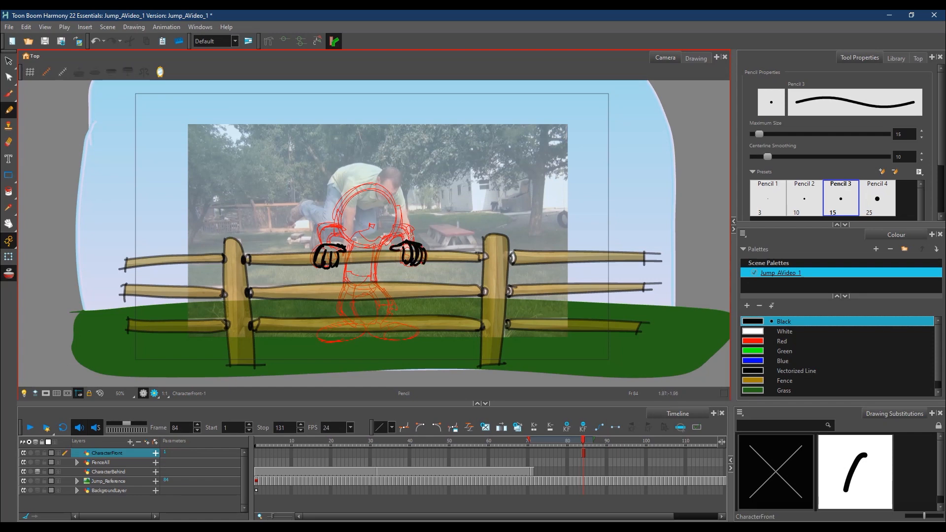
Draw the leaning character's head and face, curved back and straight supporting arms on frame 84
mouse_move(392, 162)
left_mouse_down()
mouse_move(378, 197)
mouse_move(418, 149)
mouse_move(380, 165)
left_mouse_up()
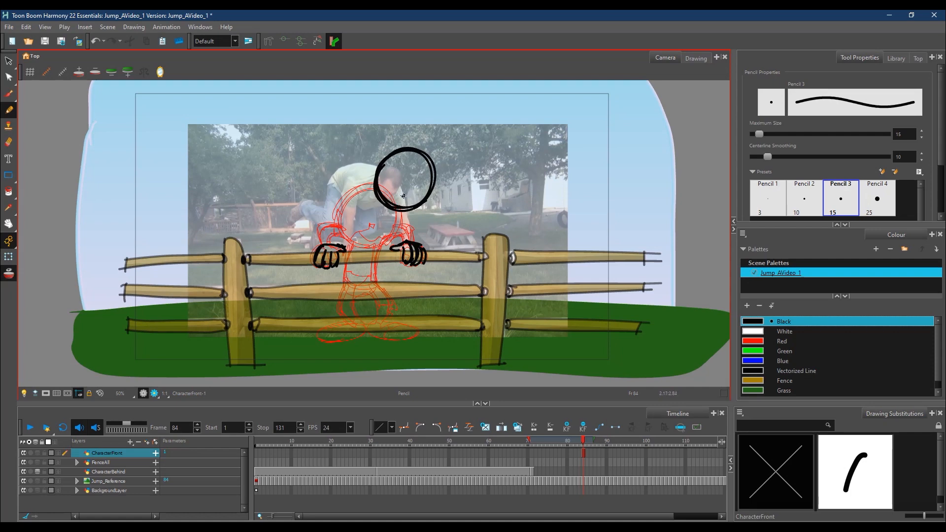
mouse_move(395, 198)
left_mouse_down()
mouse_move(362, 170)
mouse_move(330, 168)
mouse_move(343, 213)
mouse_move(373, 193)
left_mouse_up()
mouse_move(347, 157)
left_mouse_down()
mouse_move(376, 172)
mouse_move(343, 244)
left_mouse_up()
mouse_move(379, 196)
left_mouse_down()
mouse_move(344, 255)
mouse_move(334, 243)
left_mouse_up()
mouse_move(397, 208)
left_mouse_down()
mouse_move(398, 249)
mouse_move(411, 241)
left_mouse_up()
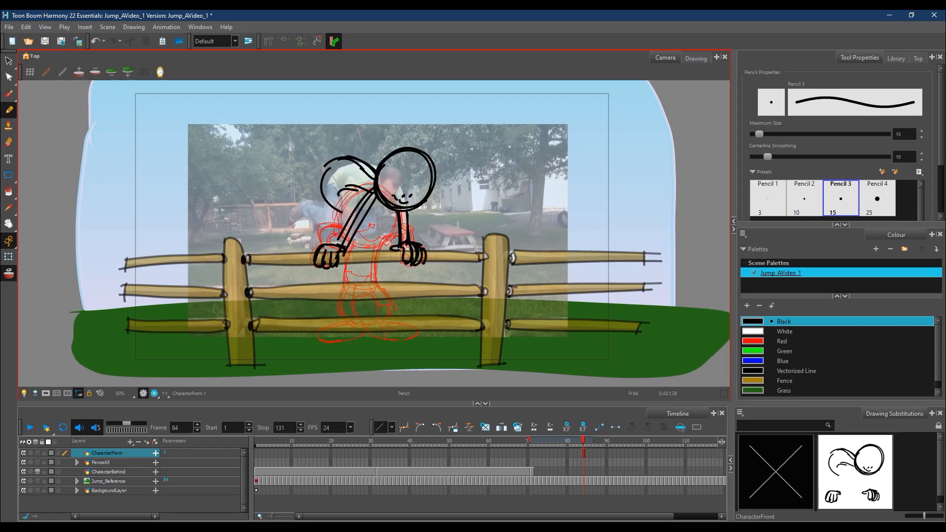
Sketch the mid-jump torso, shorts, raised leg and tucked leg with shoes on frame 84, and reinforce the supporting arm
left_click_drag(349, 188, 385, 206)
mouse_move(362, 164)
left_mouse_down()
mouse_move(344, 190)
mouse_move(337, 183)
left_mouse_up()
mouse_move(351, 159)
left_mouse_down()
mouse_move(368, 173)
mouse_move(319, 190)
mouse_move(327, 211)
mouse_move(302, 179)
mouse_move(272, 218)
left_mouse_up()
mouse_move(308, 186)
left_mouse_down()
mouse_move(277, 224)
mouse_move(300, 216)
left_mouse_up()
left_click_drag(310, 185, 320, 209)
mouse_move(333, 194)
left_mouse_down()
mouse_move(322, 210)
mouse_move(348, 214)
left_mouse_up()
mouse_move(316, 219)
left_mouse_down()
mouse_move(310, 246)
mouse_move(316, 216)
mouse_move(347, 213)
mouse_move(327, 241)
left_mouse_up()
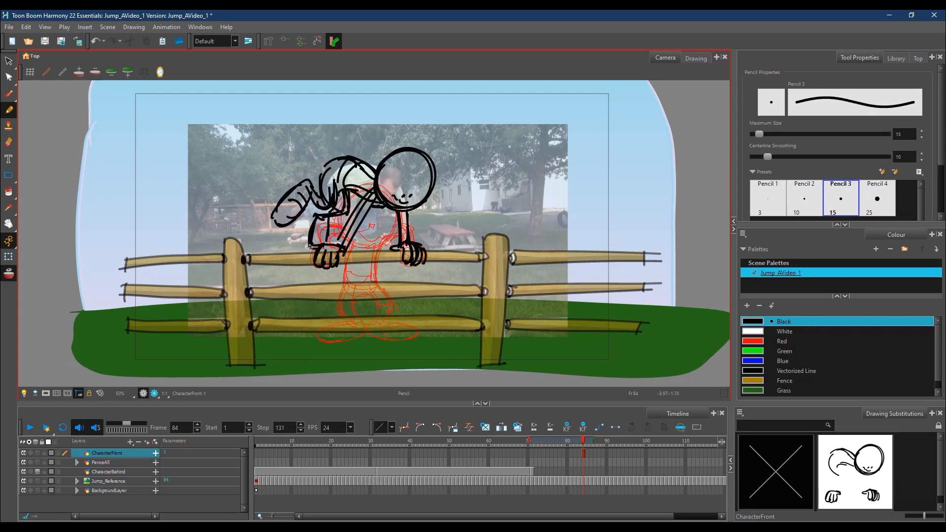
mouse_move(325, 237)
left_mouse_down()
mouse_move(307, 242)
mouse_move(328, 219)
mouse_move(314, 219)
mouse_move(324, 242)
left_mouse_up()
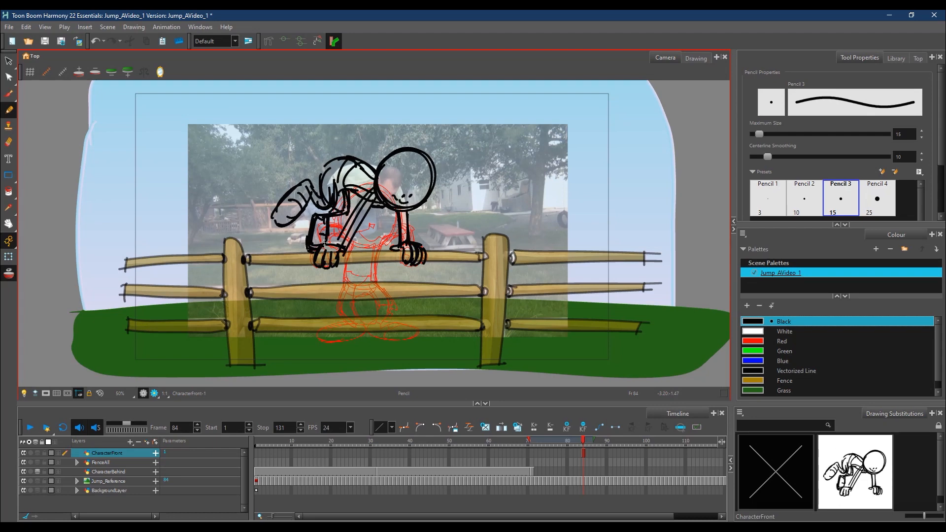
mouse_move(373, 187)
left_mouse_down()
mouse_move(338, 248)
mouse_move(344, 242)
left_mouse_up()
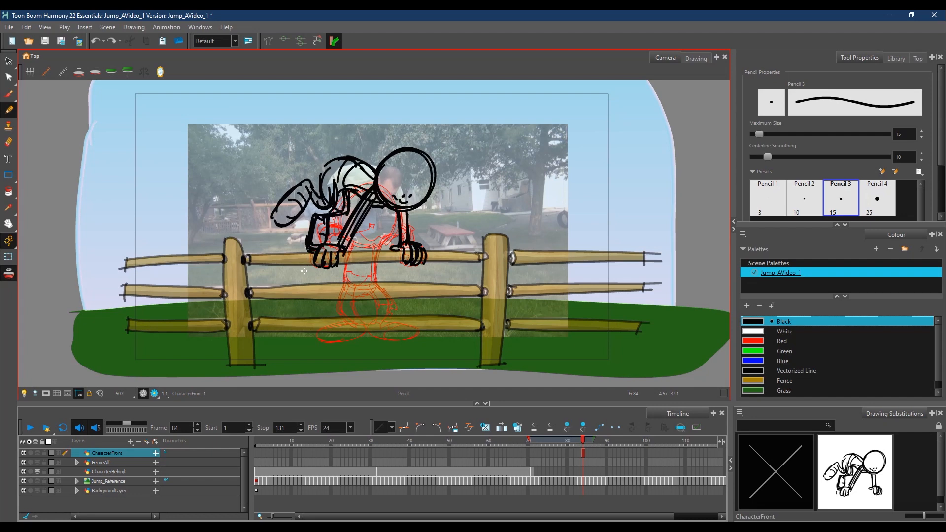
Disable the Fence layer's Transparency_2 effect and turn off onion skinning at frame 71
left_click(77, 462)
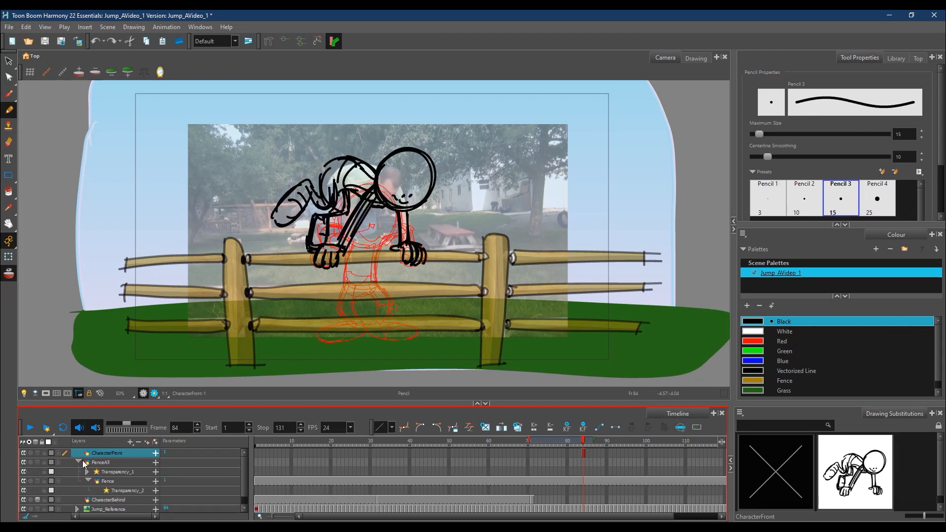
left_click(24, 490)
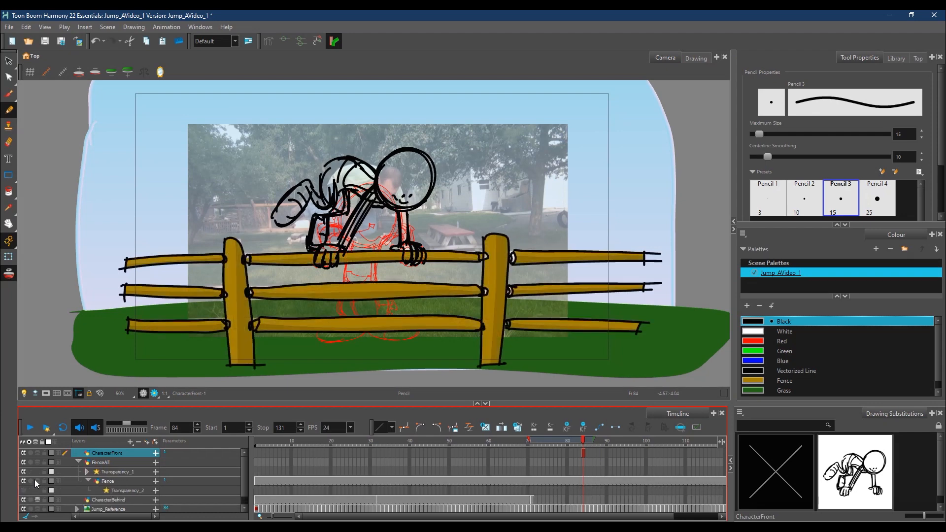
mouse_move(583, 441)
left_mouse_down()
mouse_move(517, 442)
mouse_move(532, 441)
left_mouse_up()
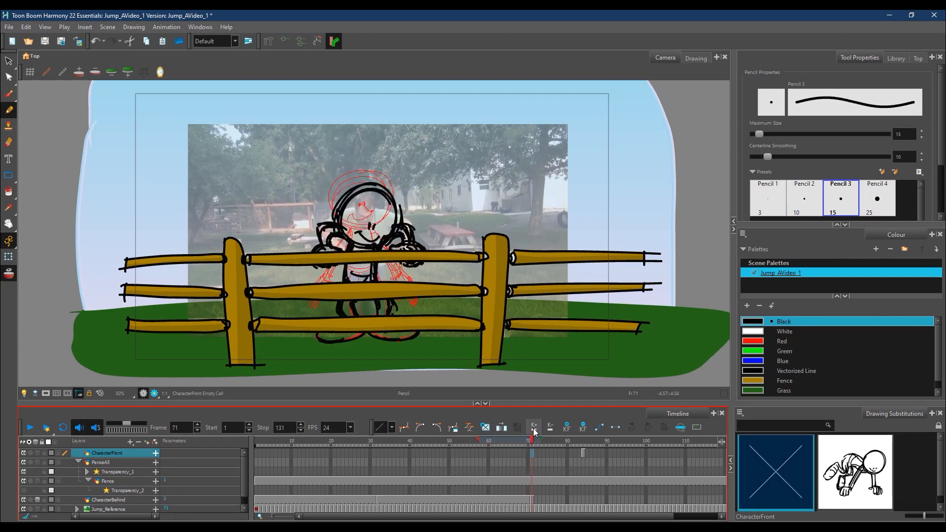
left_click(9, 274)
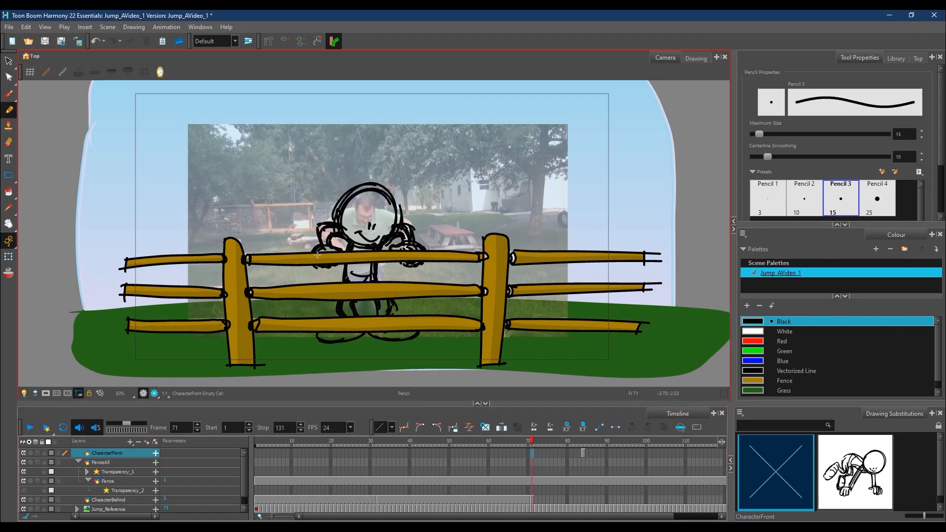
Redraw both gripping hands over the top rail on the CharacterFront layer at frame 71
mouse_move(321, 247)
left_mouse_down()
mouse_move(323, 269)
mouse_move(336, 262)
mouse_move(320, 267)
mouse_move(328, 266)
left_mouse_up()
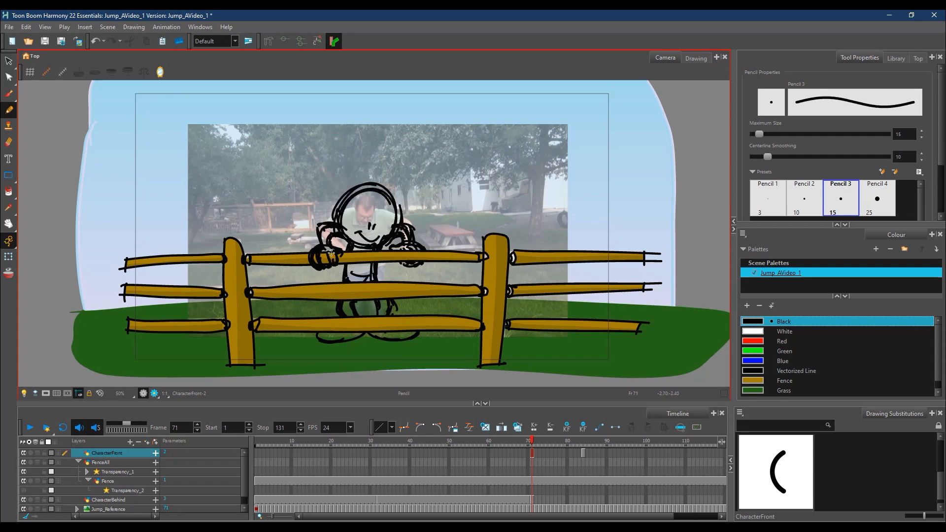
left_click_drag(403, 252, 405, 264)
mouse_move(409, 251)
left_mouse_down()
mouse_move(407, 266)
mouse_move(424, 255)
left_mouse_up()
Fill the empty CharacterFront cells from the frame 71 hands up to the frame 84 drawing
mouse_move(537, 445)
left_mouse_down()
mouse_move(581, 439)
mouse_move(535, 443)
left_mouse_up()
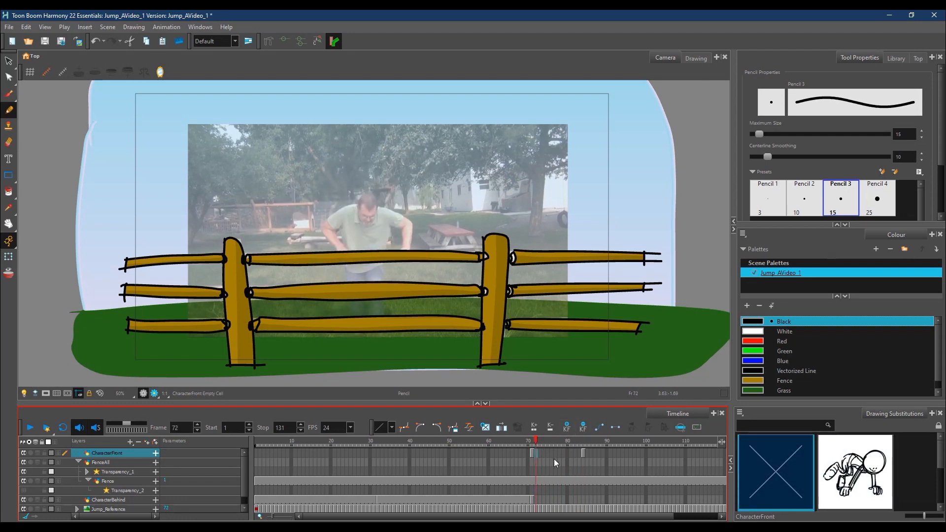
left_click(531, 453)
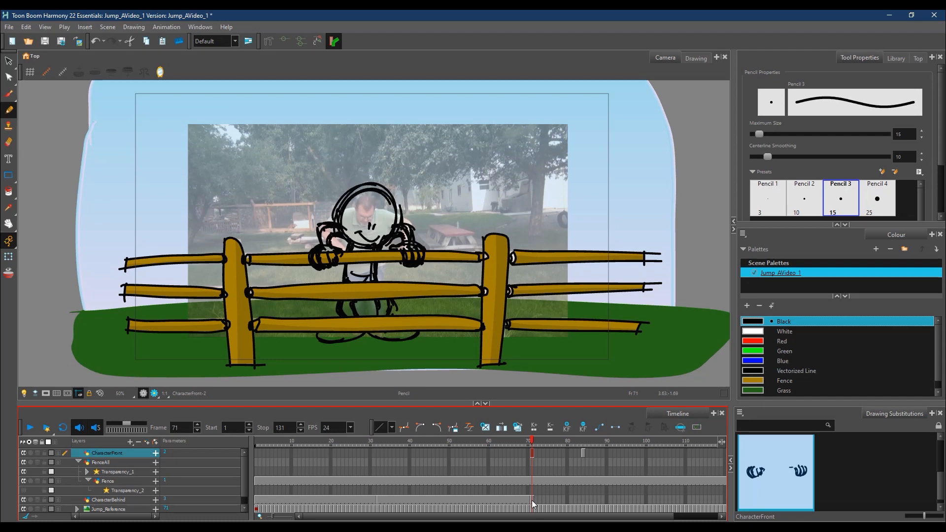
left_click(531, 500)
left_click(532, 454)
left_click(578, 455, "shift")
right_click(572, 453)
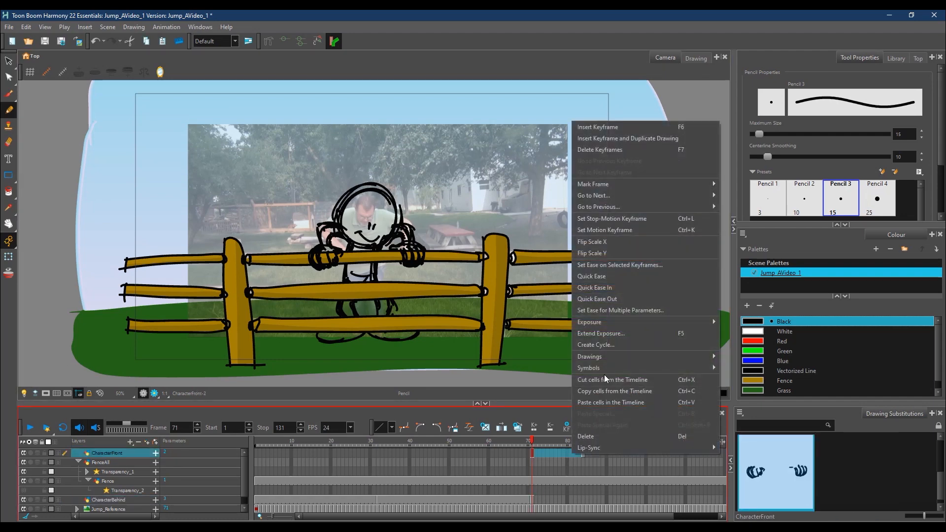
mouse_move(709, 322)
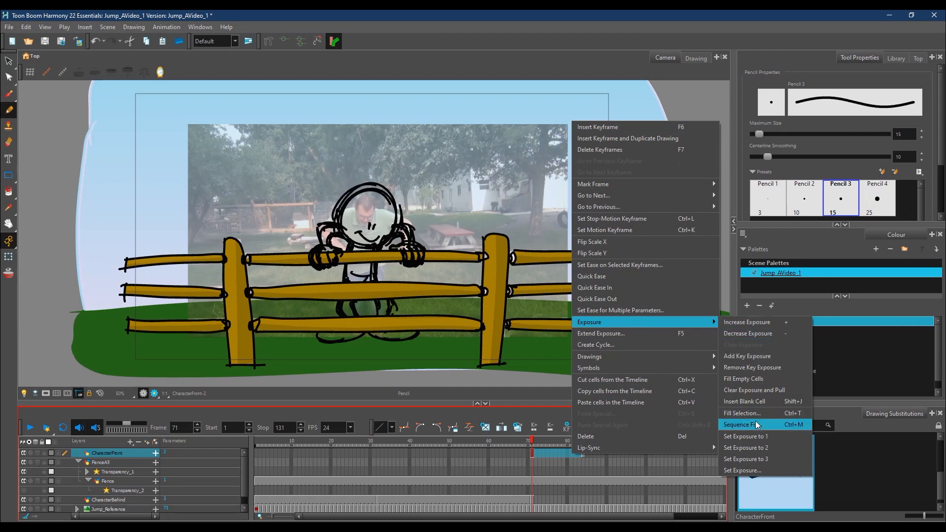
left_click(760, 390)
Fill the empty CharacterBehind cells so the crouching drawing is held from frame 71 up to the frame 84 pose
left_click(569, 501)
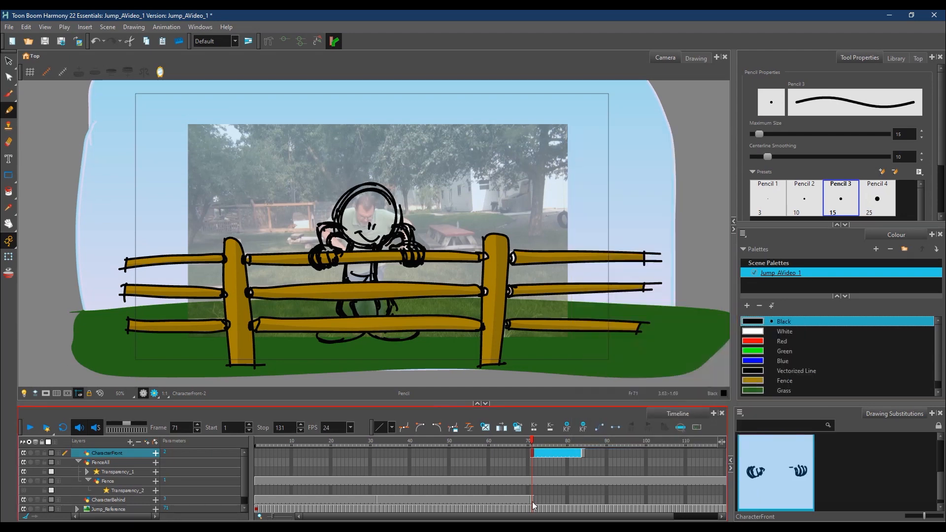
left_click(583, 503, "shift")
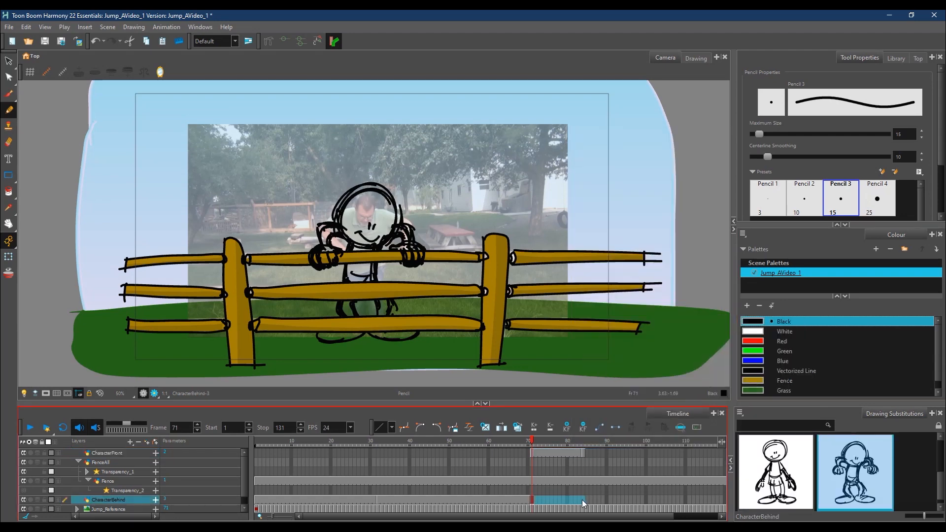
right_click(579, 503)
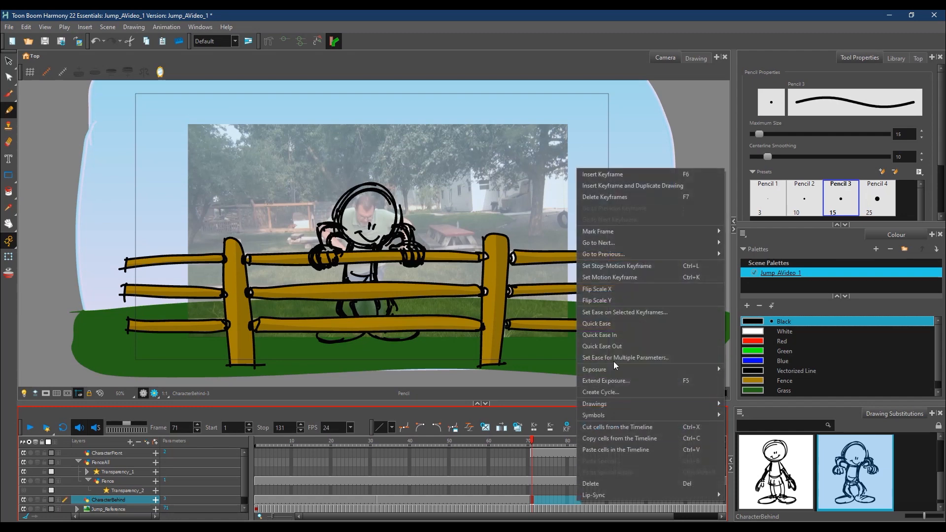
mouse_move(610, 368)
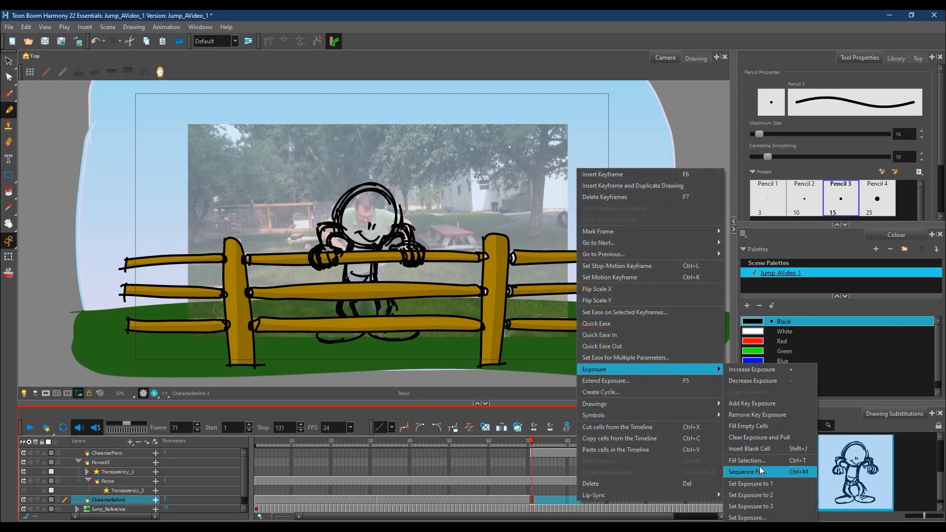
left_click(761, 426)
Sketch the landing crouch's head at frame 99 on the CharacterFront layer, with onion skinning reaching back to the frame 84 pose
left_click_drag(533, 441, 610, 445)
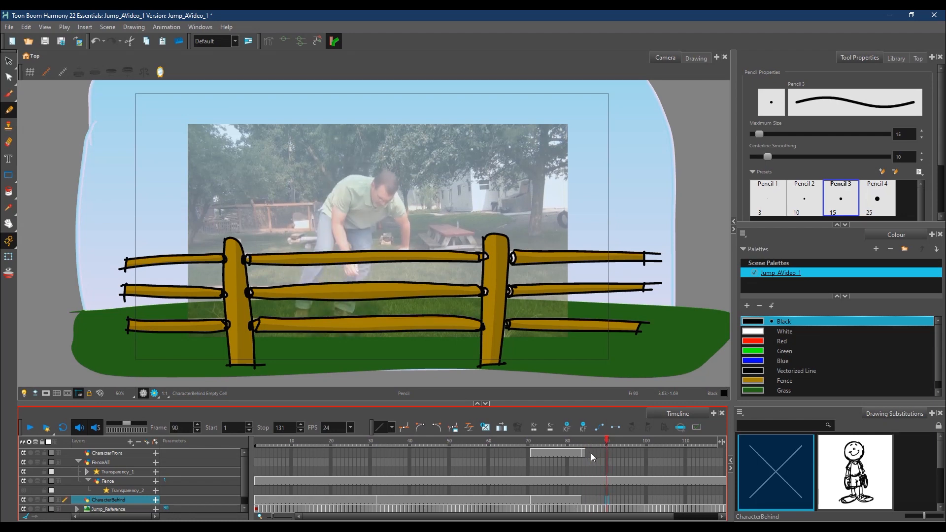
left_click(591, 452)
left_click_drag(594, 443, 643, 442)
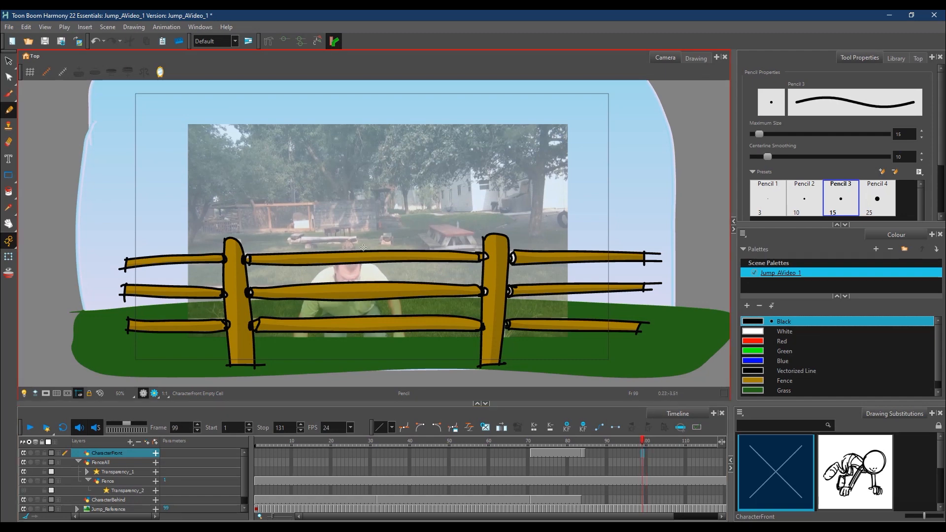
left_click_drag(390, 247, 360, 242)
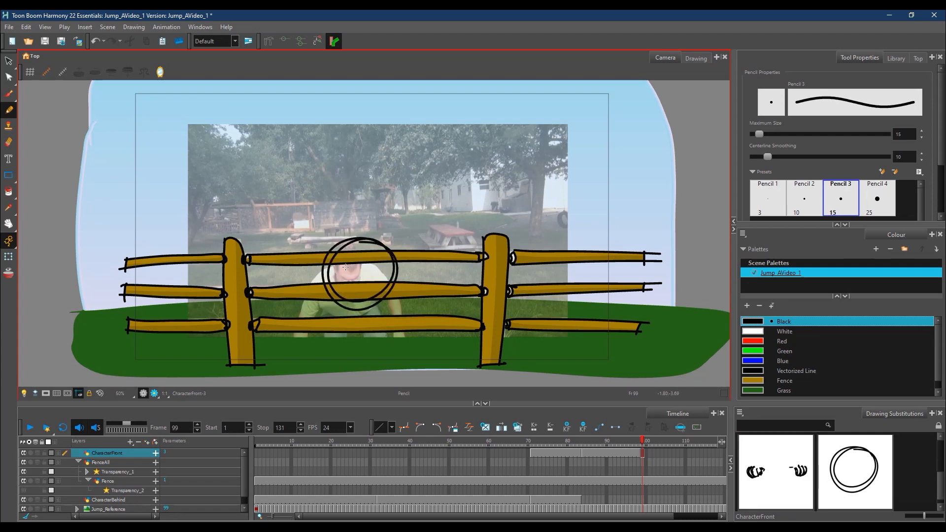
key("alt+o")
mouse_move(589, 441)
left_mouse_down()
mouse_move(572, 442)
mouse_move(580, 446)
left_mouse_up()
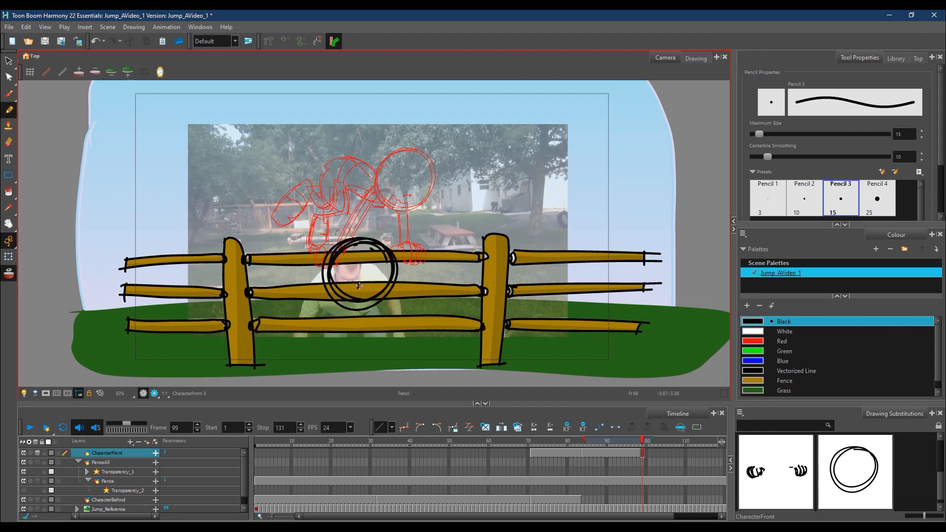
Draw the crouching character's face, torso, bent legs and shoes in front of the fence at frame 99
left_click_drag(364, 284, 377, 285)
left_click_drag(337, 309, 328, 351)
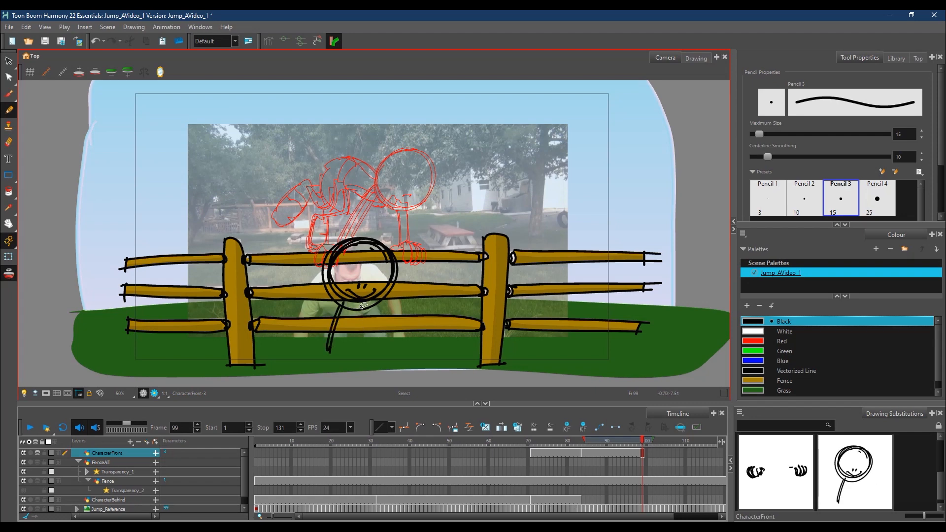
key("ctrl+z")
mouse_move(330, 293)
left_mouse_down()
mouse_move(358, 322)
mouse_move(345, 318)
mouse_move(383, 329)
mouse_move(372, 359)
left_mouse_up()
mouse_move(372, 324)
left_mouse_down()
mouse_move(370, 361)
mouse_move(385, 356)
mouse_move(415, 373)
mouse_move(383, 382)
left_mouse_up()
mouse_move(319, 342)
left_mouse_down()
mouse_move(328, 318)
mouse_move(318, 358)
mouse_move(347, 362)
mouse_move(313, 363)
mouse_move(291, 379)
mouse_move(330, 382)
mouse_move(338, 371)
mouse_move(408, 381)
mouse_move(415, 372)
left_mouse_up()
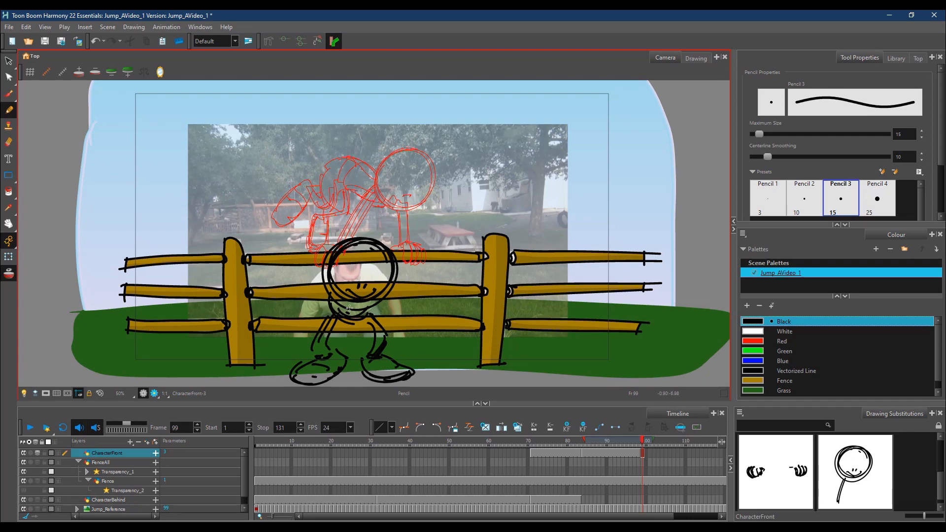
mouse_move(324, 322)
left_mouse_down()
mouse_move(315, 349)
mouse_move(342, 357)
mouse_move(341, 373)
mouse_move(324, 359)
mouse_move(294, 373)
left_mouse_up()
left_click_drag(377, 357, 407, 373)
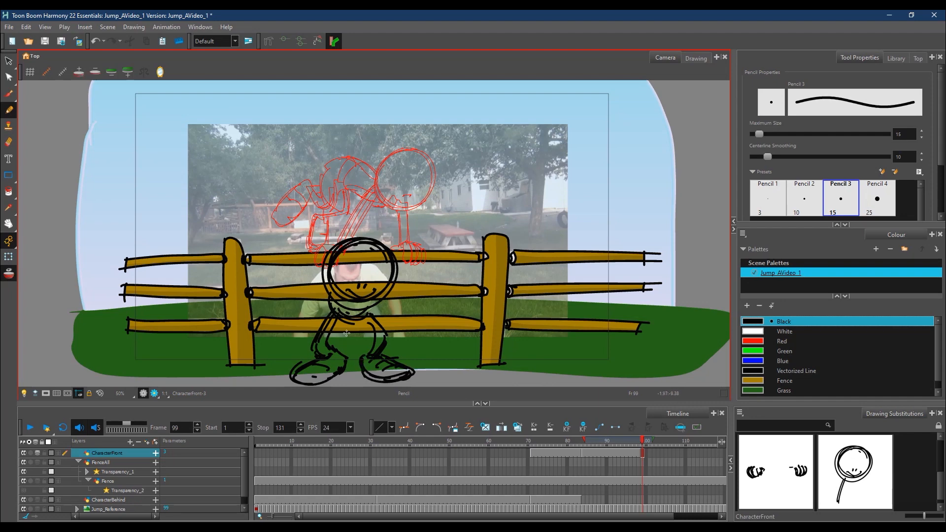
Draw both arms hanging down with their hands beside the knees of the frame 99 crouch
mouse_move(329, 285)
left_mouse_down()
mouse_move(302, 316)
mouse_move(328, 298)
left_mouse_up()
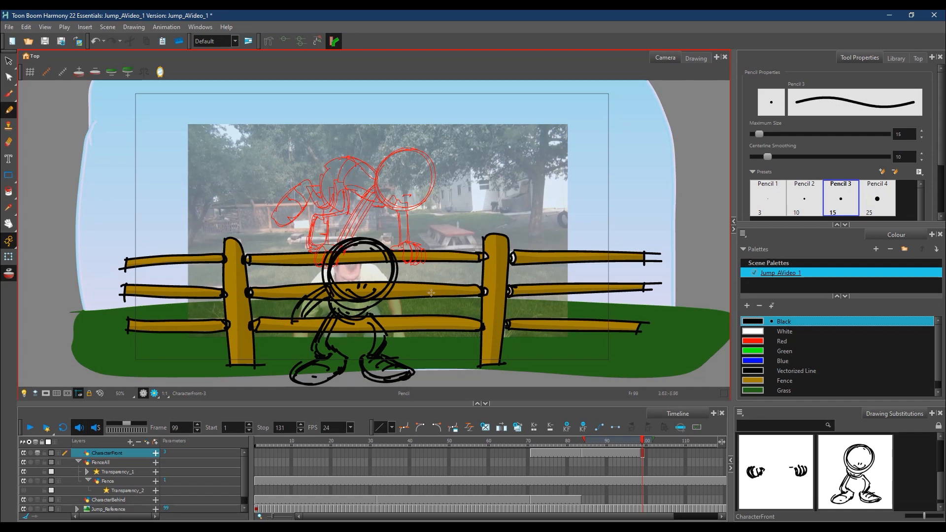
left_click_drag(387, 299, 402, 323)
mouse_move(390, 291)
left_mouse_down()
mouse_move(403, 304)
mouse_move(414, 332)
mouse_move(395, 338)
mouse_move(401, 352)
mouse_move(410, 335)
mouse_move(404, 357)
mouse_move(415, 337)
mouse_move(410, 361)
left_mouse_up()
mouse_move(420, 328)
left_mouse_down()
mouse_move(428, 357)
mouse_move(412, 362)
left_mouse_up()
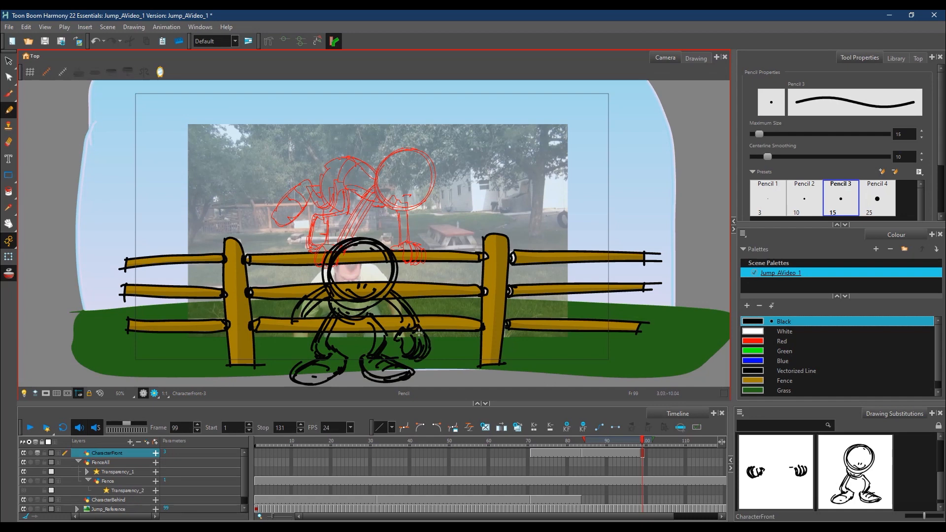
mouse_move(292, 320)
left_mouse_down()
mouse_move(304, 320)
mouse_move(283, 350)
mouse_move(302, 347)
left_mouse_up()
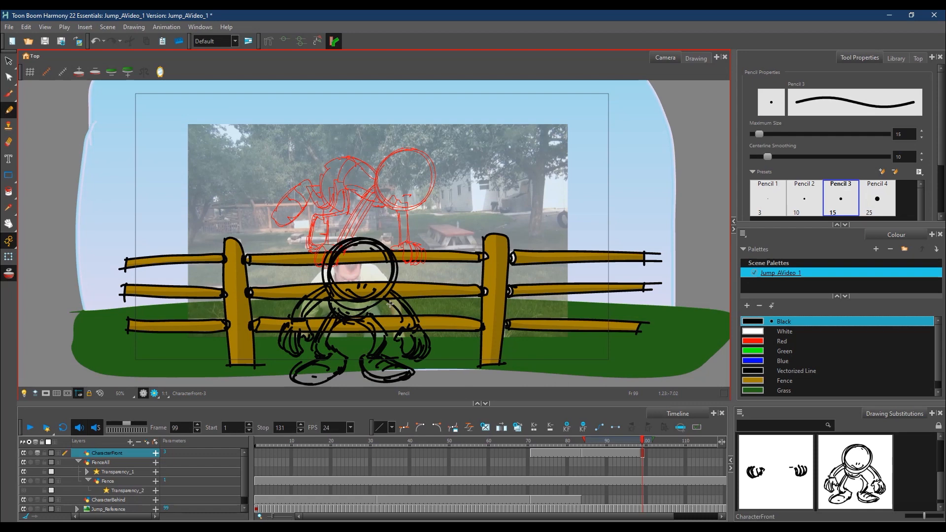
Go to frame 117 on the CharacterFront layer and extend the onion skin range back to the frame 99 crouch
left_click(637, 440)
left_click(643, 440)
left_click_drag(644, 439, 665, 442)
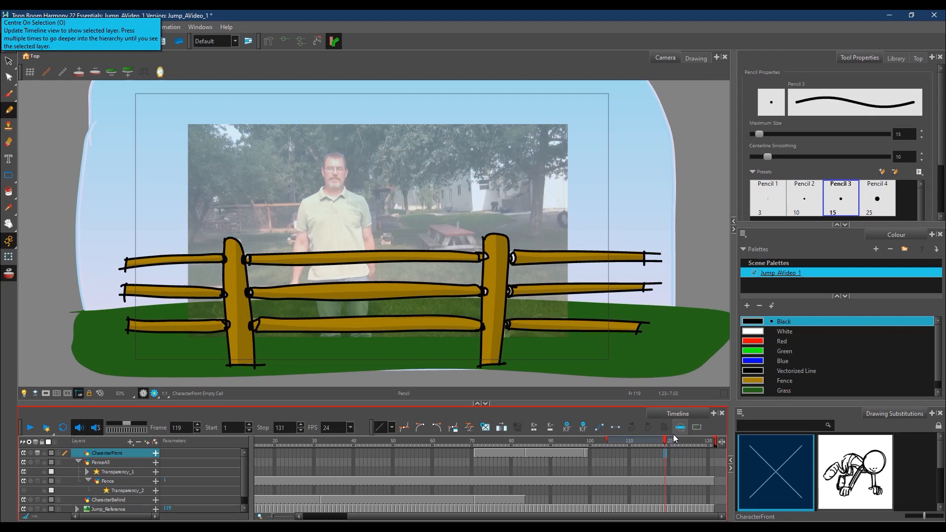
left_click_drag(608, 441, 658, 447)
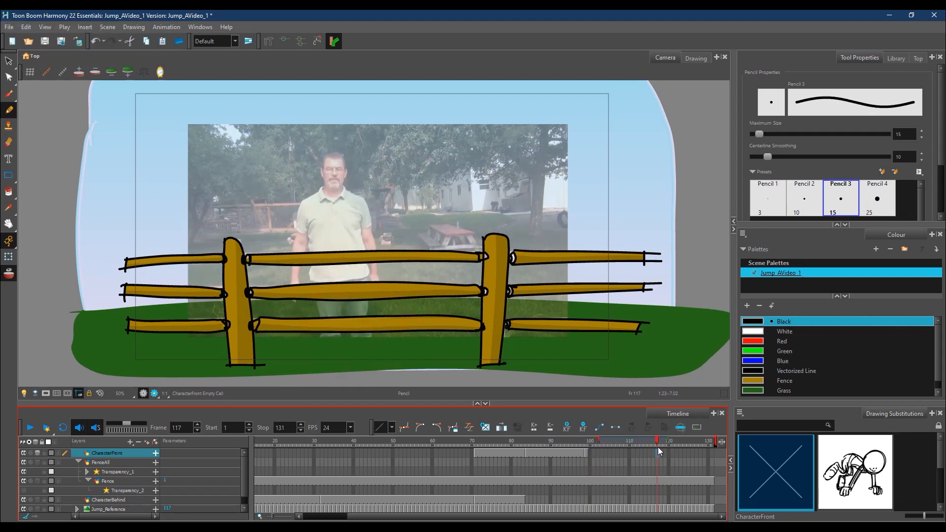
mouse_move(597, 440)
left_mouse_down()
mouse_move(266, 440)
mouse_move(243, 450)
mouse_move(637, 458)
left_mouse_up()
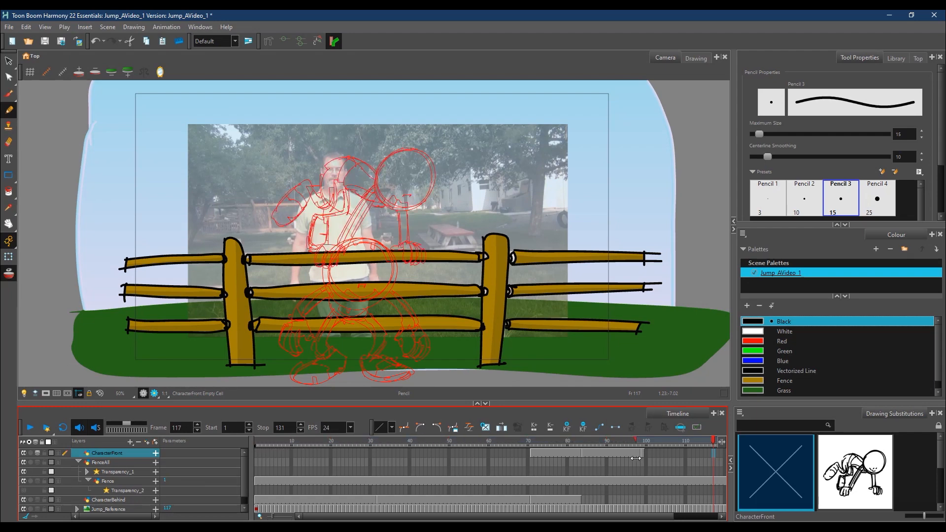
left_click_drag(635, 458, 635, 458)
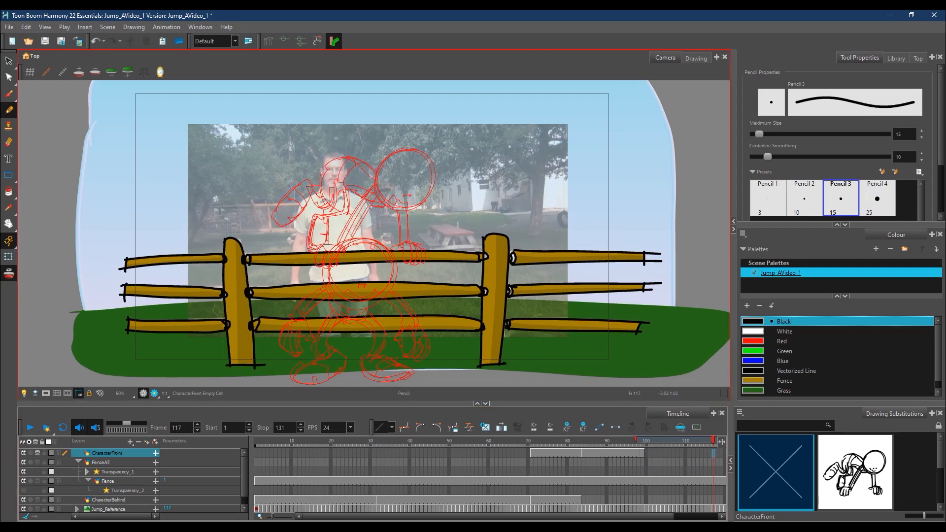
Draw the standing character's smiling head and slim torso in front of the fence at frame 117
left_click_drag(323, 165, 336, 157)
mouse_move(319, 200)
left_mouse_down()
mouse_move(360, 158)
mouse_move(372, 210)
mouse_move(337, 227)
mouse_move(332, 157)
mouse_move(379, 186)
mouse_move(339, 200)
mouse_move(365, 187)
left_mouse_up()
mouse_move(340, 225)
left_mouse_down()
mouse_move(351, 282)
mouse_move(368, 272)
left_mouse_up()
left_click_drag(365, 242, 373, 350)
Draw the standing character's legs and shoes at frame 117, keeping the feet over the onion-skinned crouch's feet
left_click_drag(372, 281, 373, 356)
left_click_drag(343, 290, 327, 352)
mouse_move(343, 290)
left_mouse_down()
mouse_move(339, 347)
mouse_move(363, 307)
mouse_move(365, 342)
mouse_move(372, 356)
mouse_move(378, 334)
mouse_move(397, 363)
left_mouse_up()
mouse_move(376, 355)
left_mouse_down()
mouse_move(396, 362)
mouse_move(390, 381)
mouse_move(361, 364)
mouse_move(410, 372)
left_mouse_up()
left_click_drag(319, 359, 332, 364)
left_click_drag(334, 352, 291, 371)
mouse_move(294, 379)
left_mouse_down()
mouse_move(339, 372)
mouse_move(309, 381)
left_mouse_up()
key("alt+o")
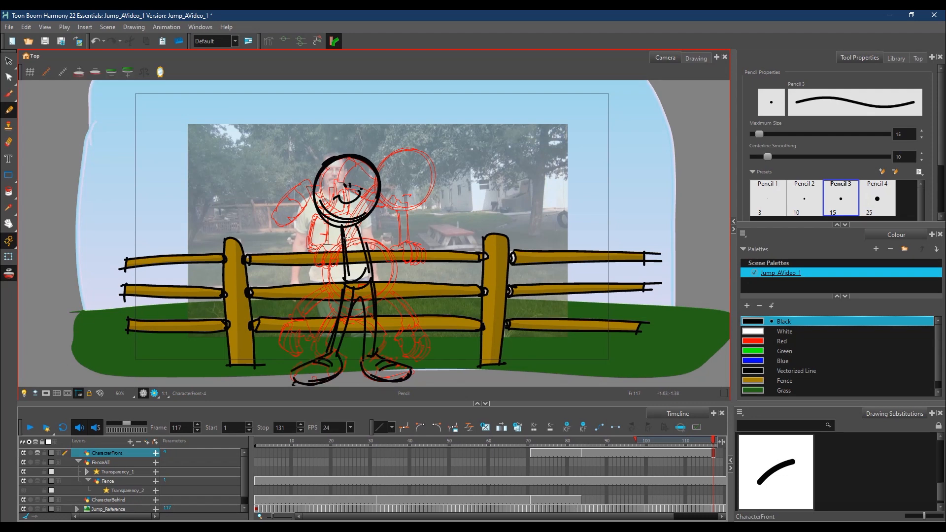
Draw both arms and hands of the standing pose at frame 117, redoing the hand on the raised forearm
mouse_move(330, 247)
left_mouse_down()
mouse_move(320, 288)
mouse_move(337, 258)
mouse_move(364, 241)
mouse_move(388, 282)
left_mouse_up()
left_click_drag(360, 226, 390, 274)
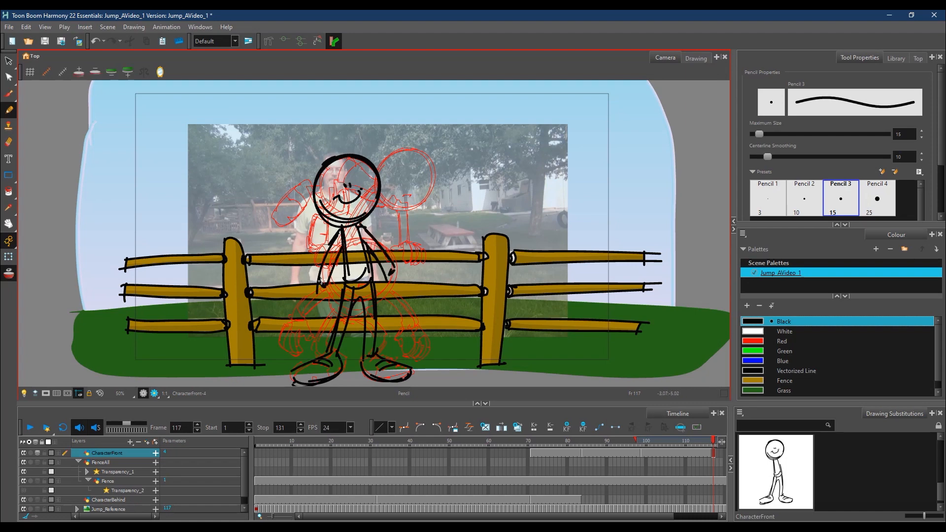
mouse_move(314, 290)
left_mouse_down()
mouse_move(303, 313)
mouse_move(306, 302)
mouse_move(316, 325)
mouse_move(320, 305)
mouse_move(328, 315)
left_mouse_up()
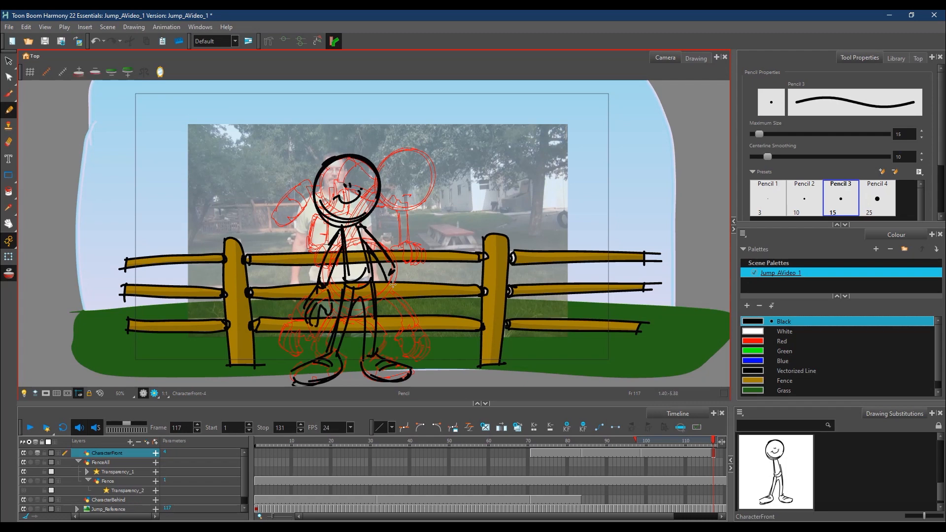
mouse_move(387, 278)
left_mouse_down()
mouse_move(404, 320)
mouse_move(407, 301)
left_mouse_up()
key("ctrl+z")
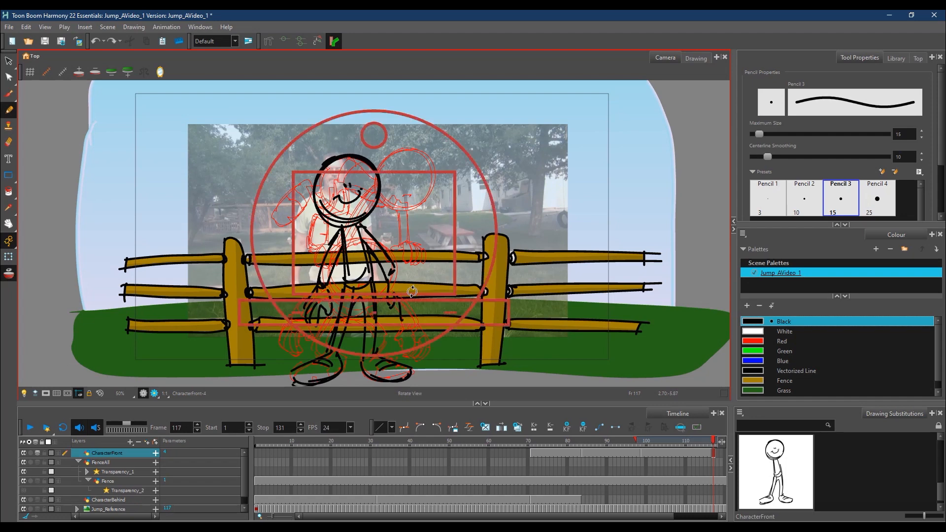
key("ctrl+z")
key("ctrl+z")
mouse_move(395, 293)
left_mouse_down()
mouse_move(408, 313)
mouse_move(397, 270)
mouse_move(417, 292)
mouse_move(394, 294)
left_mouse_up()
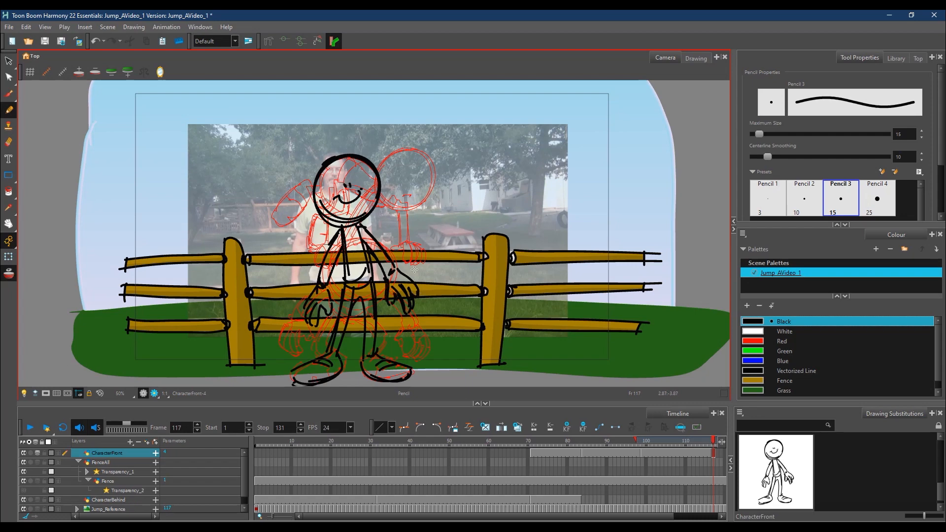
Fill the empty CharacterFront cells from the frame 117 standing pose through frame 131
left_click_drag(609, 516, 694, 503)
left_click(710, 453, "shift")
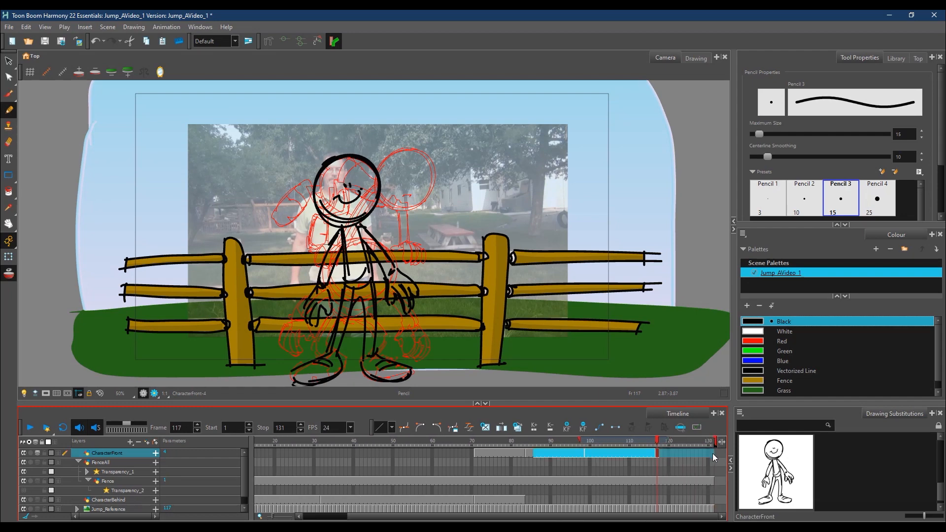
left_click(659, 455)
left_click(657, 455)
left_click(713, 454, "shift")
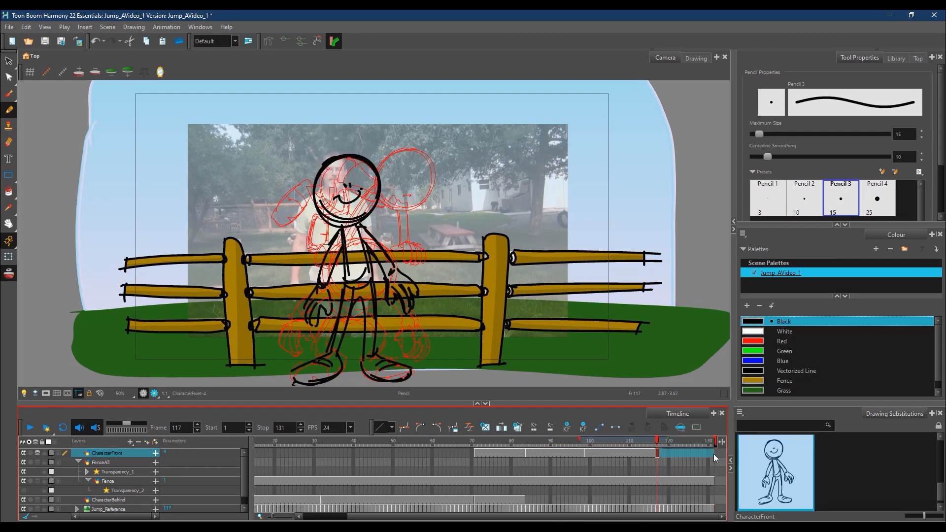
right_click(710, 454)
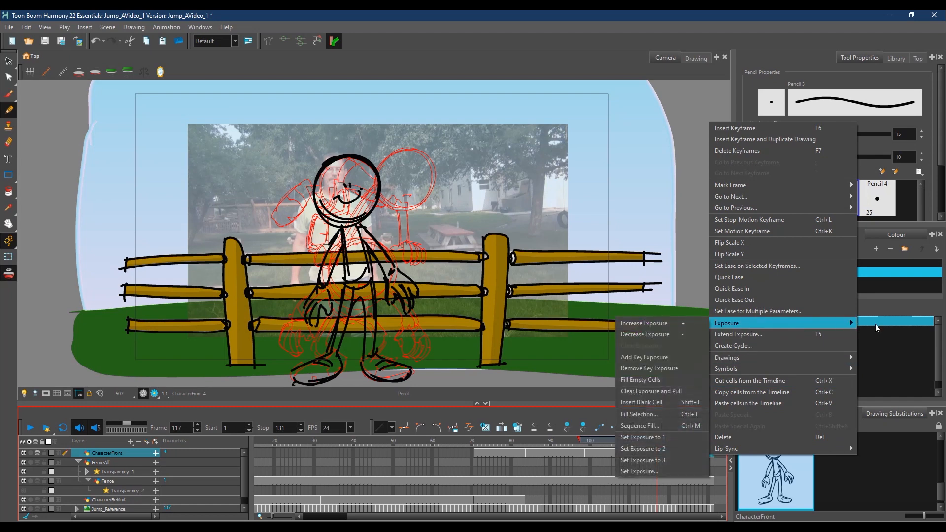
mouse_move(745, 327)
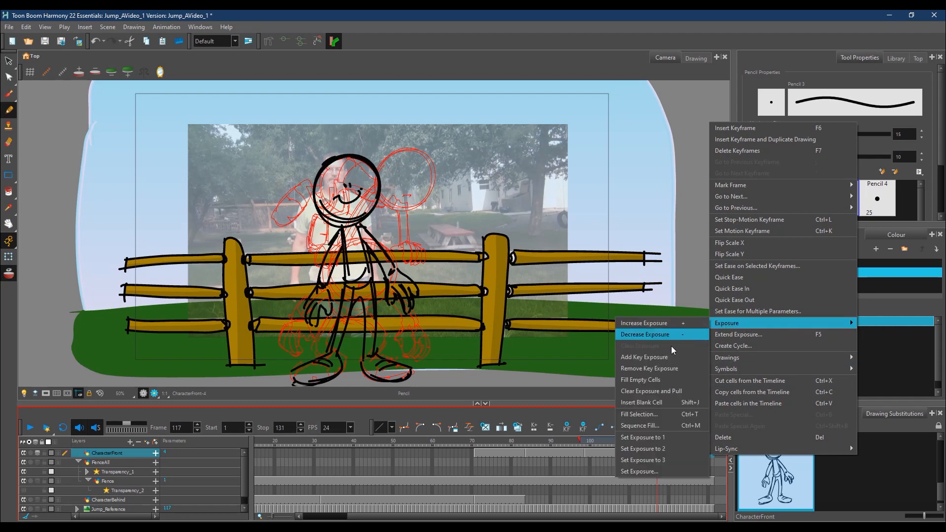
left_click(658, 378)
Hide the Jump_Reference layer and play the animation through to frame 131
left_click_drag(657, 441, 276, 448)
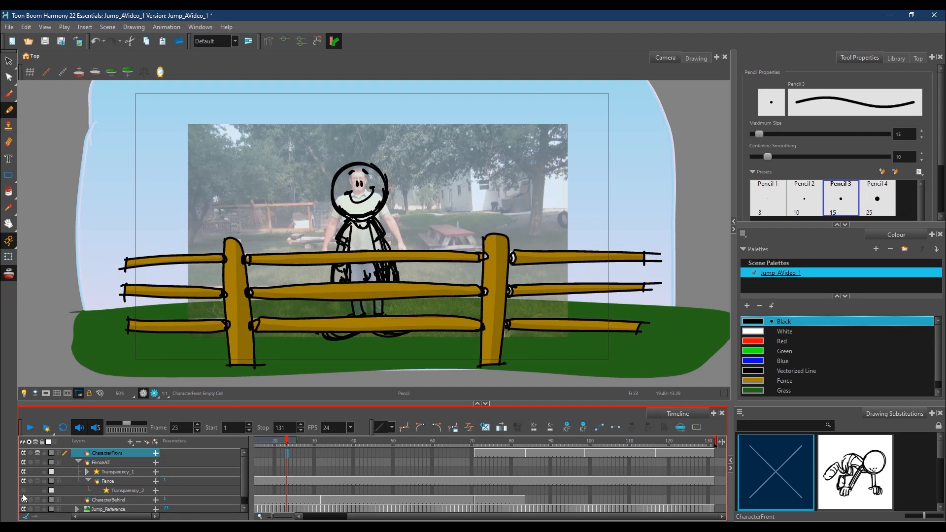
left_click(23, 510)
left_click(31, 428)
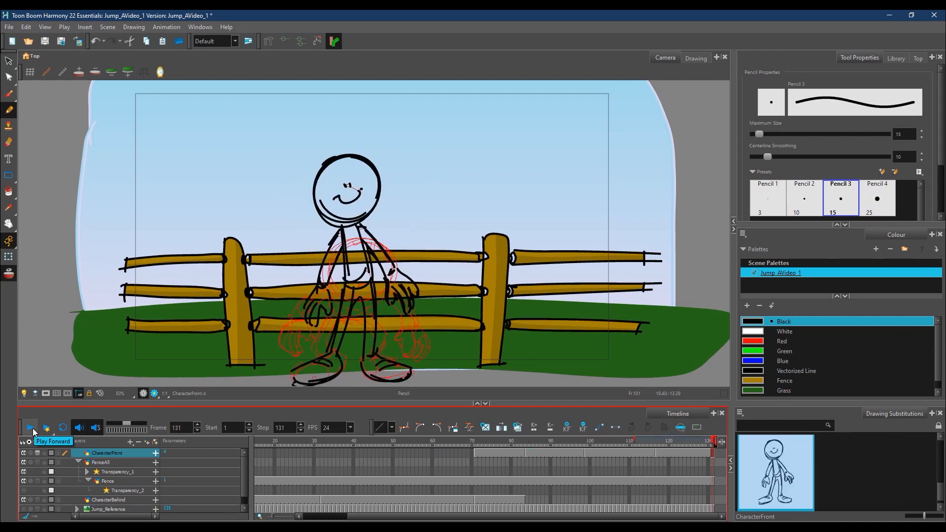
Turn off onion skinning, enable looping and play the animation again
left_click(9, 273)
left_click(63, 427)
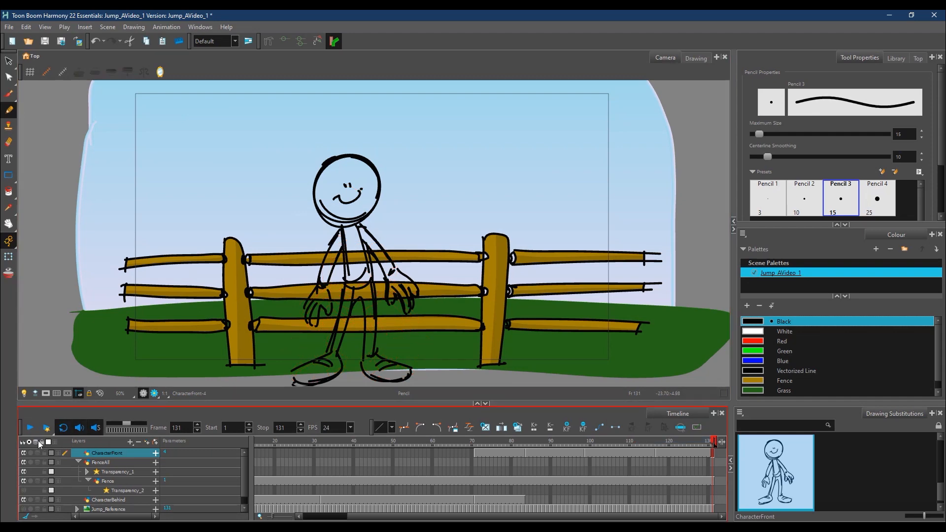
left_click(35, 427)
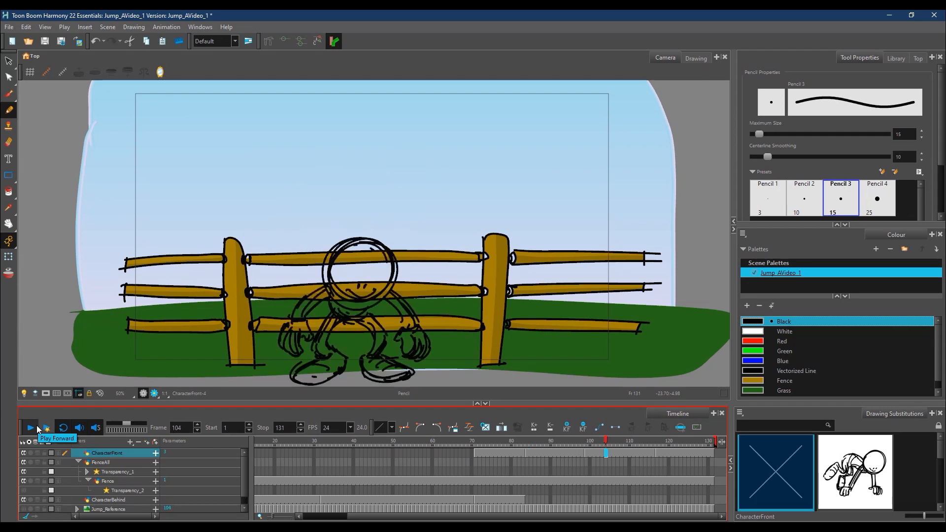
Show the Jump_Reference layer again and go to frame 92, between the fence vault and the landing
left_click_drag(567, 441, 460, 445)
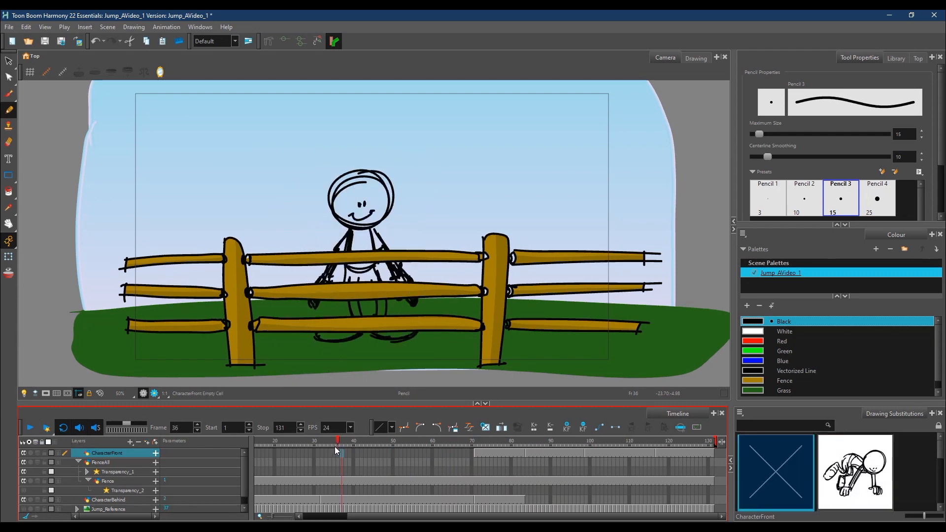
left_click(23, 509)
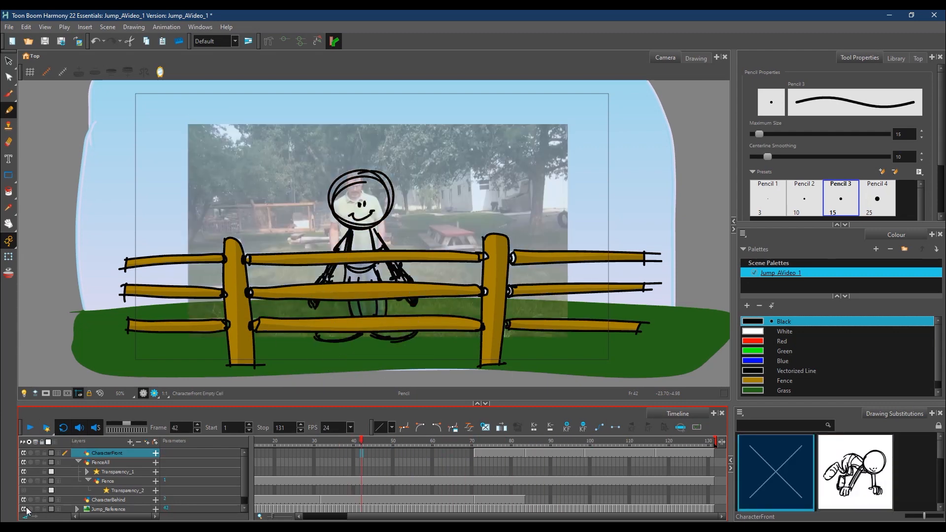
mouse_move(366, 439)
left_mouse_down()
mouse_move(527, 439)
mouse_move(498, 440)
left_mouse_up()
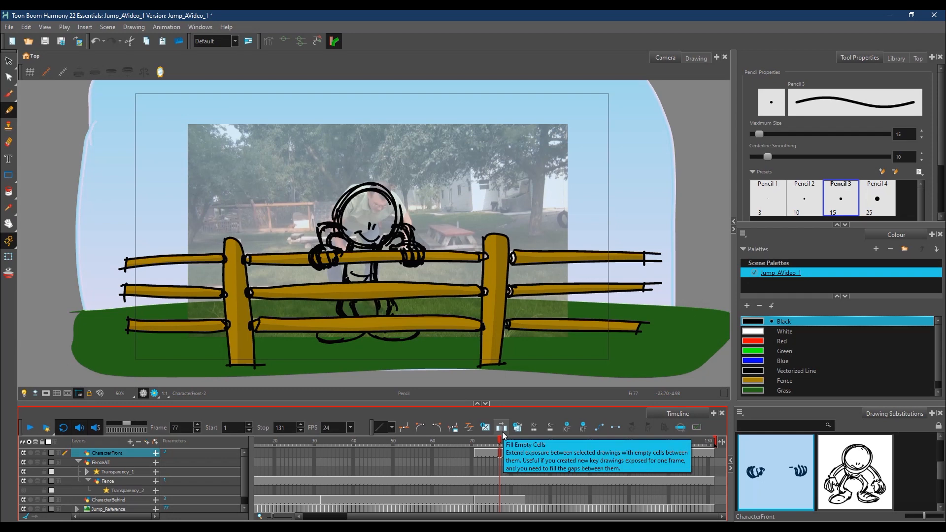
left_click_drag(511, 443, 559, 454)
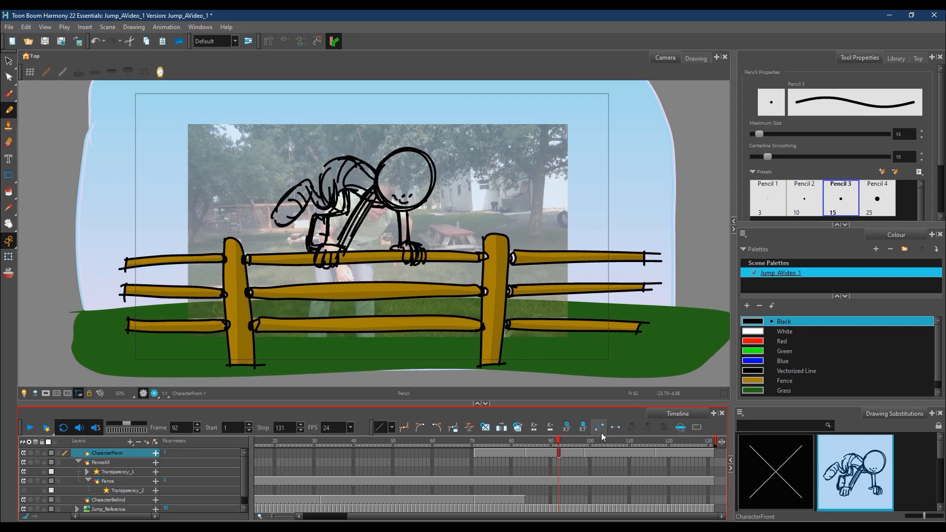
Delete the CharacterFront cells from frame 92 up to the frame 99 crouch
left_click(583, 453, "shift")
right_click(577, 454)
left_click(596, 437)
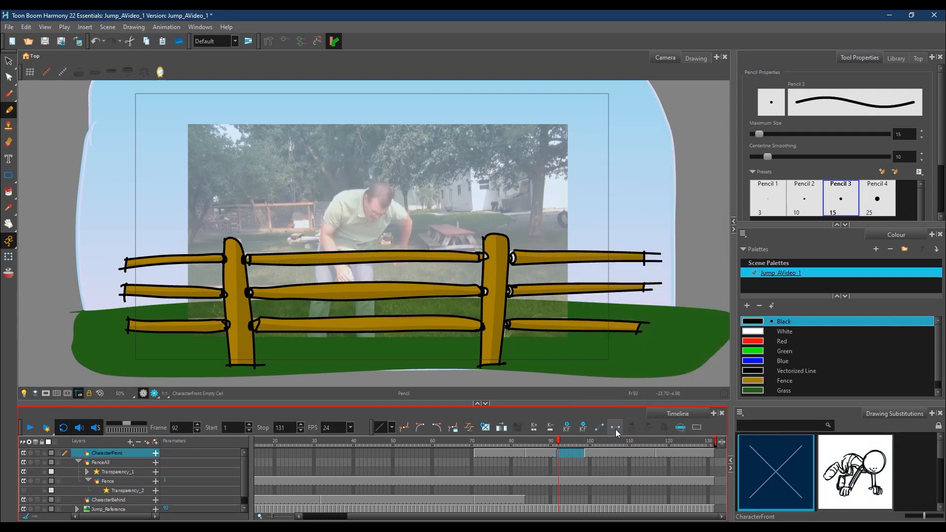
Turn on onion skinning at frame 92, covering the frame 84 vault pose and the frame 99 crouch
left_click(9, 273)
left_click_drag(562, 439, 599, 445)
left_click_drag(480, 443, 528, 442)
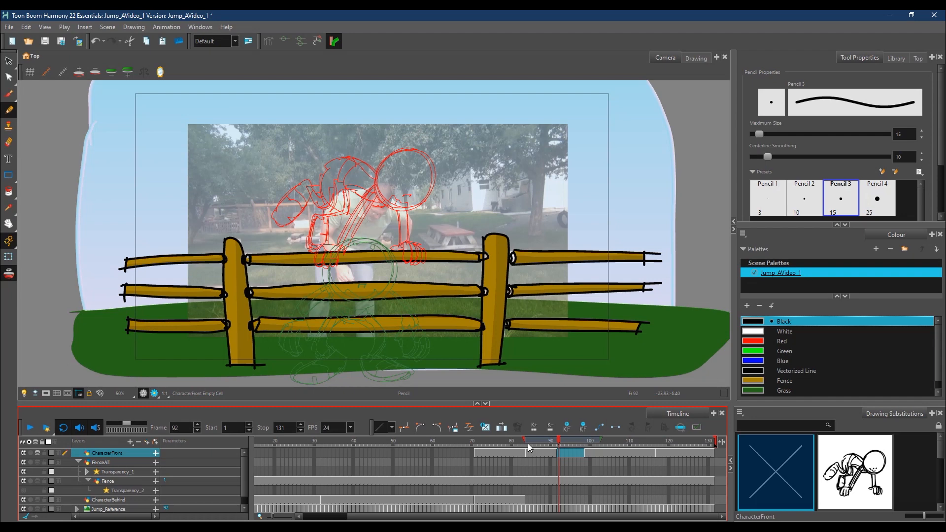
Draw the landing character's head, forward-leaning torso, legs and shoes on the CharacterFront layer at frame 92
mouse_move(393, 176)
left_mouse_down()
mouse_move(368, 223)
mouse_move(373, 179)
mouse_move(418, 202)
mouse_move(382, 231)
mouse_move(422, 191)
mouse_move(357, 205)
mouse_move(333, 252)
left_mouse_up()
mouse_move(361, 224)
left_mouse_down()
mouse_move(355, 254)
mouse_move(374, 224)
mouse_move(330, 269)
mouse_move(364, 331)
left_mouse_up()
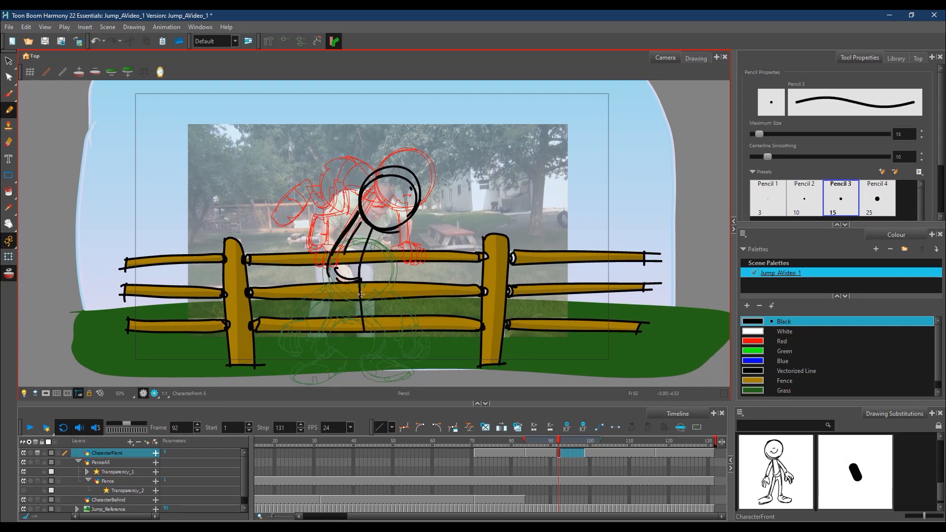
left_click_drag(329, 268, 330, 341)
mouse_move(344, 288)
left_mouse_down()
mouse_move(335, 326)
mouse_move(357, 315)
mouse_move(371, 360)
mouse_move(399, 376)
left_mouse_up()
mouse_move(319, 347)
left_mouse_down()
mouse_move(318, 362)
mouse_move(307, 344)
mouse_move(292, 367)
mouse_move(331, 348)
left_mouse_up()
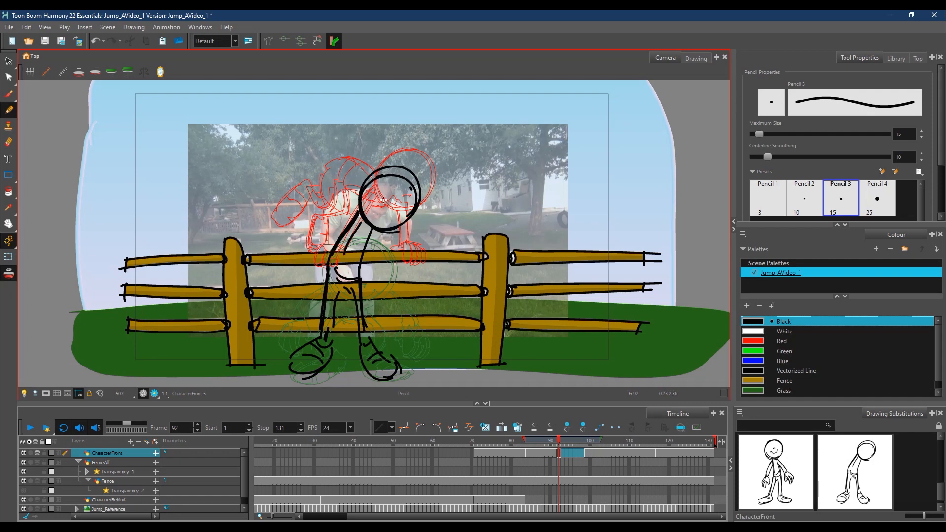
Draw both arms with hands and the smiling face on the landing character at frame 92 of the CharacterFront layer
mouse_move(359, 208)
left_mouse_down()
mouse_move(323, 222)
mouse_move(330, 241)
mouse_move(315, 254)
mouse_move(318, 264)
mouse_move(329, 253)
mouse_move(321, 271)
left_mouse_up()
mouse_move(329, 237)
left_mouse_down()
mouse_move(347, 225)
mouse_move(316, 217)
mouse_move(320, 247)
mouse_move(378, 206)
left_mouse_up()
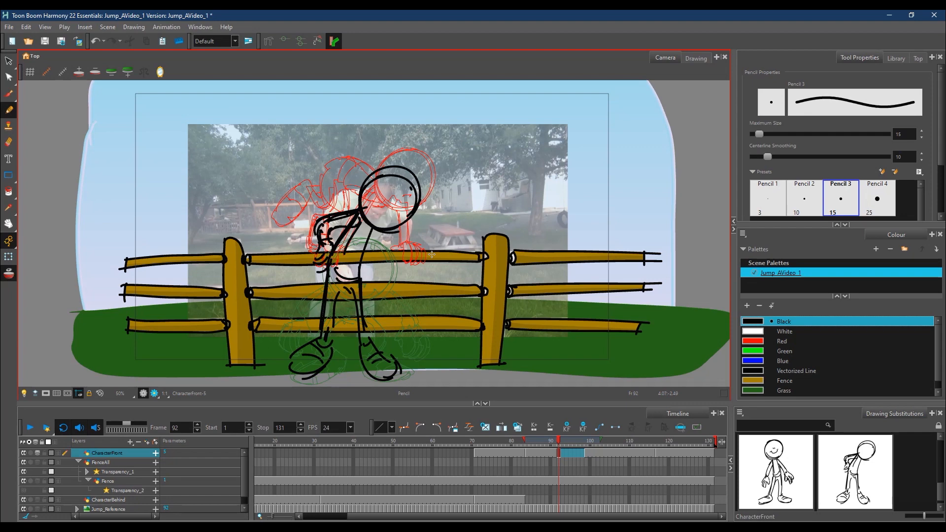
mouse_move(407, 252)
left_mouse_down()
mouse_move(410, 269)
mouse_move(423, 269)
mouse_move(417, 245)
mouse_move(420, 267)
mouse_move(402, 246)
mouse_move(393, 249)
mouse_move(414, 233)
left_mouse_up()
left_click_drag(406, 228, 405, 244)
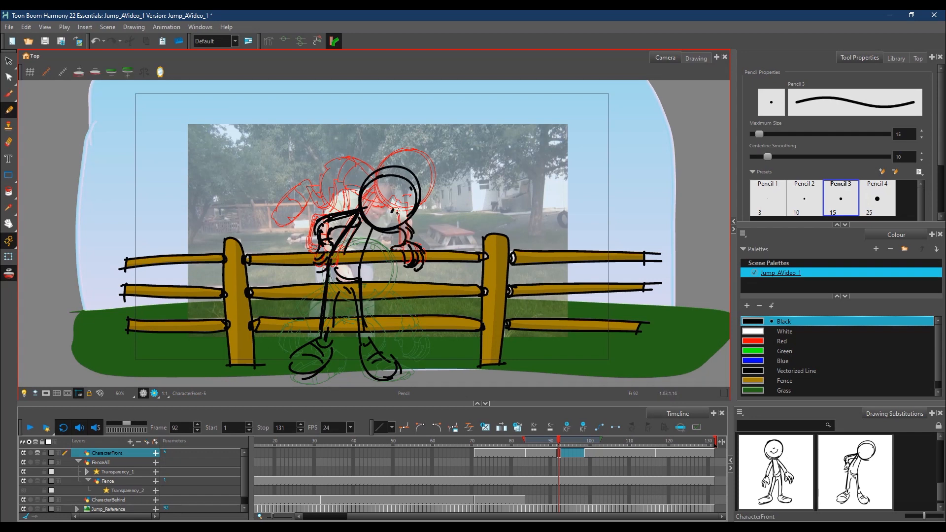
left_click_drag(383, 217, 397, 221)
key("period")
key("comma")
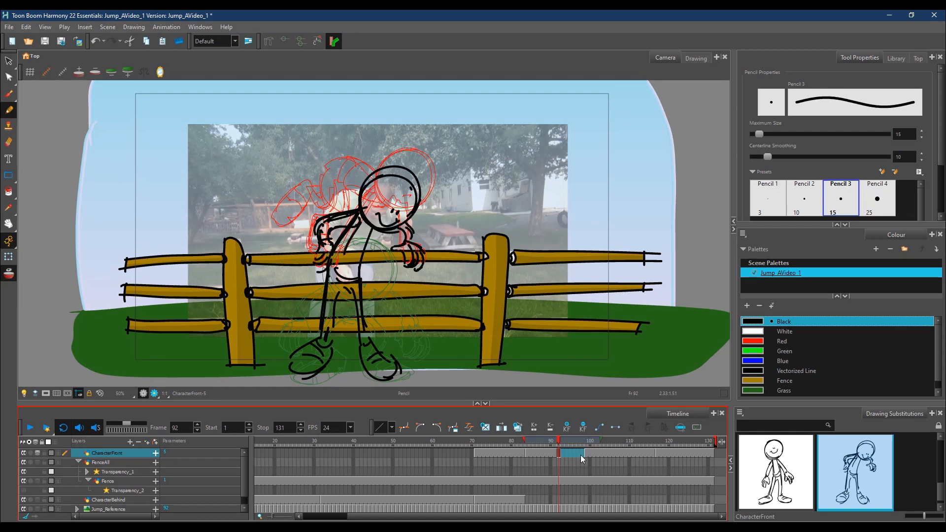
Fill the empty CharacterFront cells after frame 92 so the landing pose holds until the frame 99 crouch
right_click(580, 454)
mouse_move(628, 323)
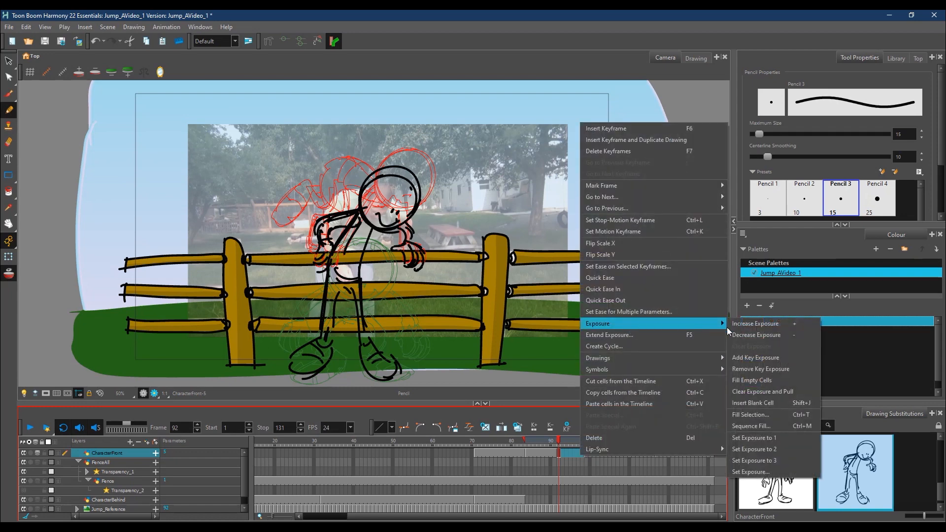
left_click(778, 380)
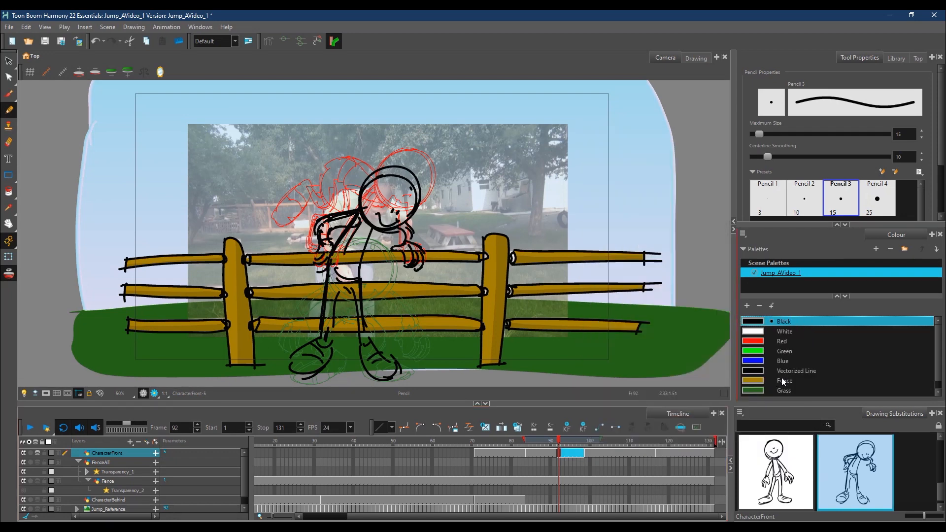
Hide the Jump_Reference layer, turn off onion skinning and play the animation from frame 1
left_click(24, 509)
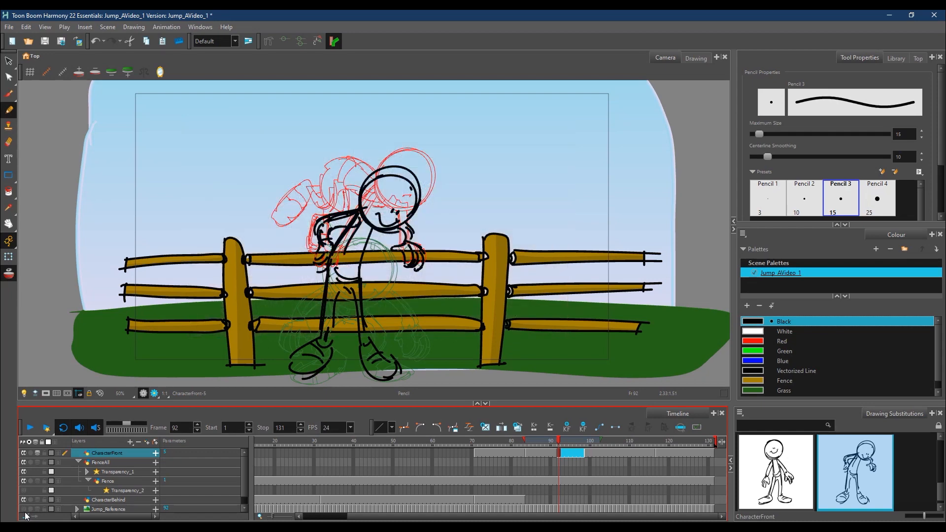
left_click(25, 516)
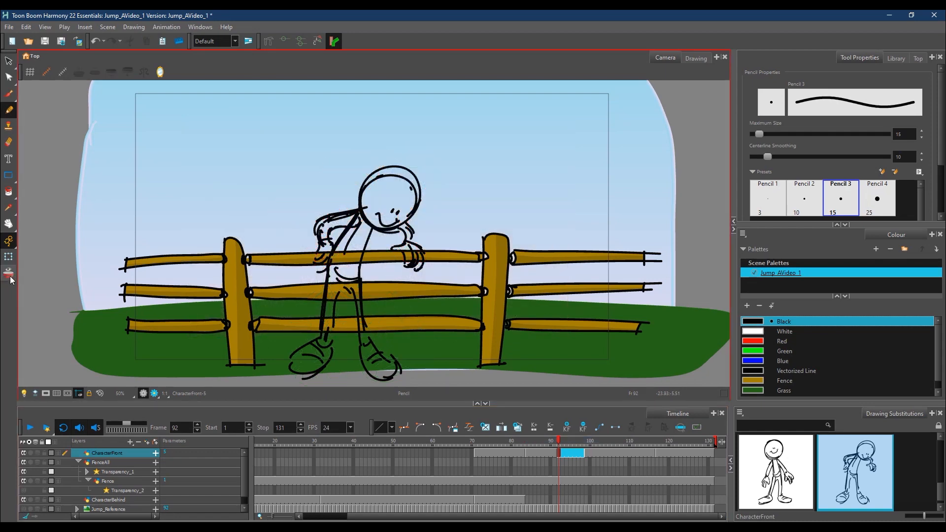
left_click_drag(257, 443, 222, 454)
left_click(29, 428)
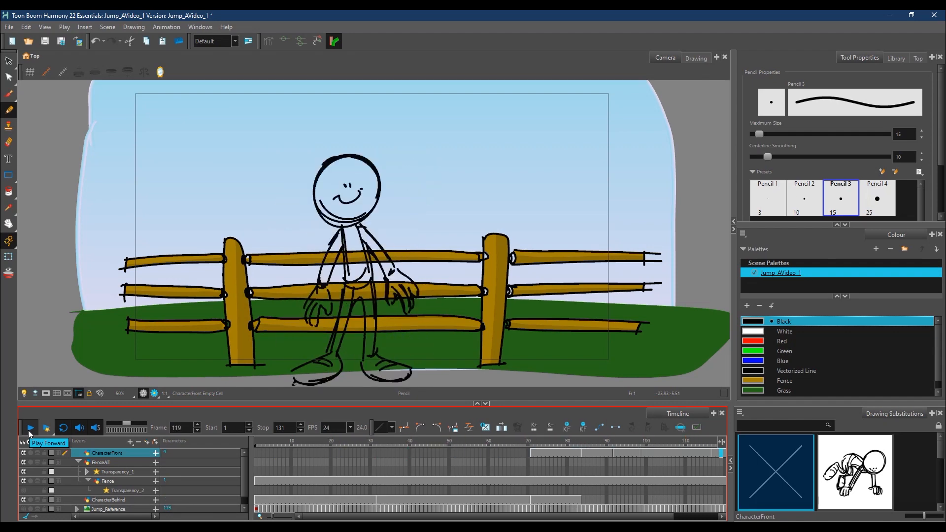
left_click(516, 440)
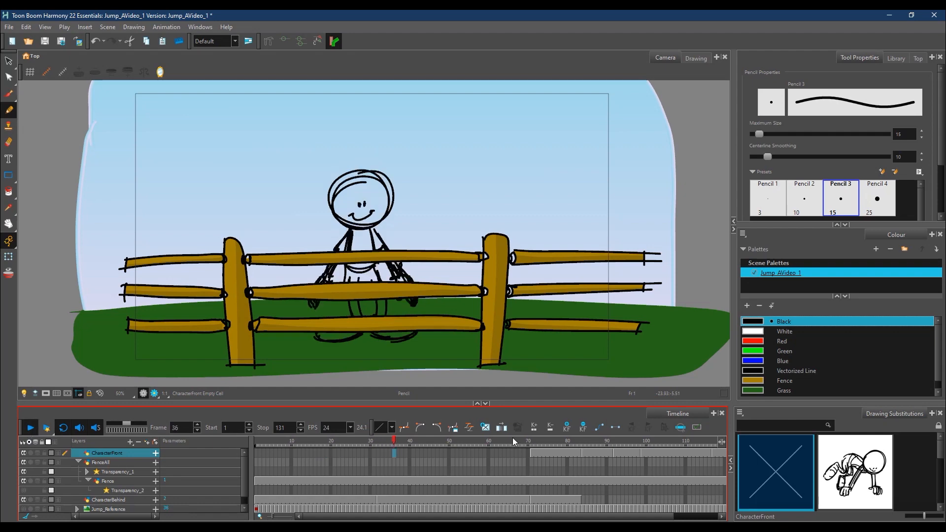
left_click_drag(529, 445, 480, 448)
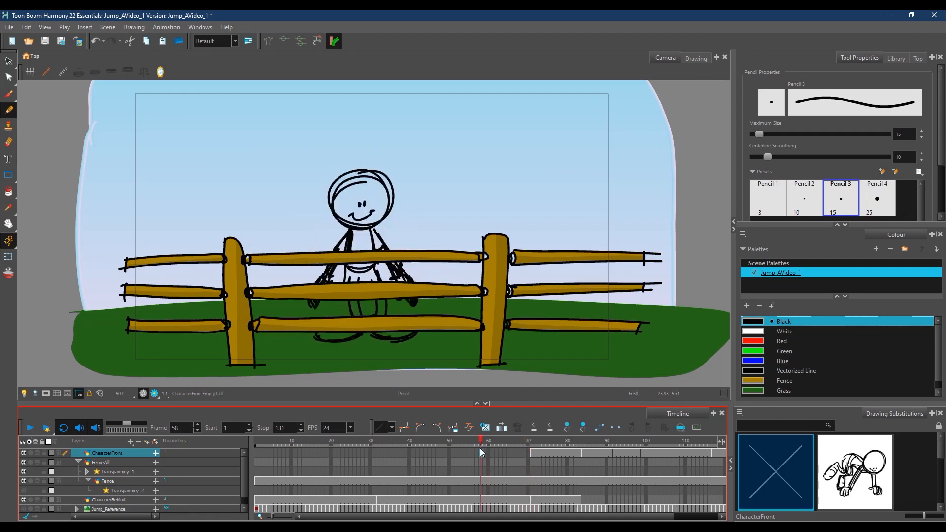
left_click(910, 511)
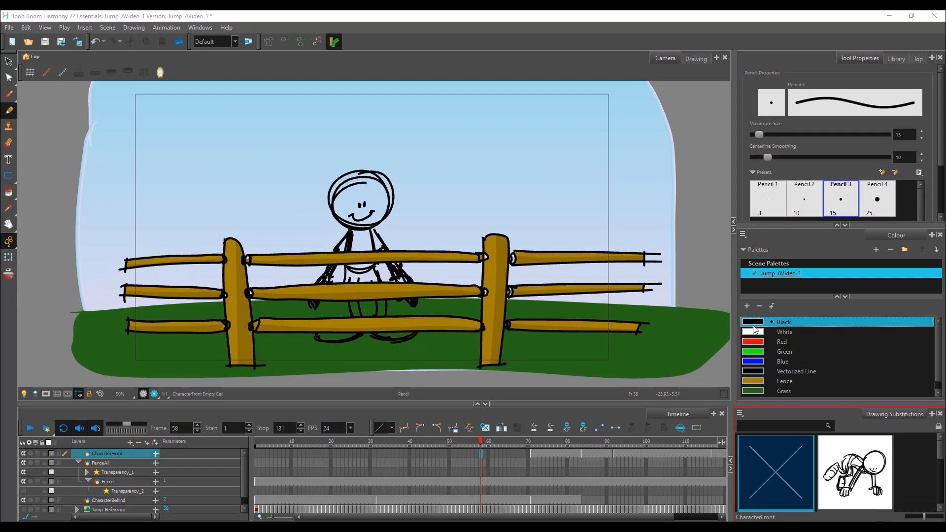
Paint the standing character's head and torso white at frame 3 of the CharacterBehind layer
left_click(769, 330)
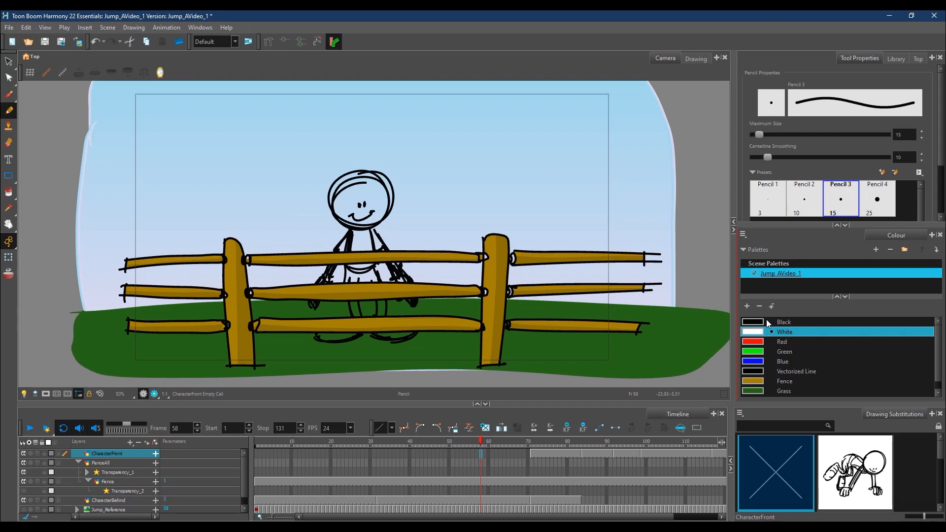
left_click(9, 193)
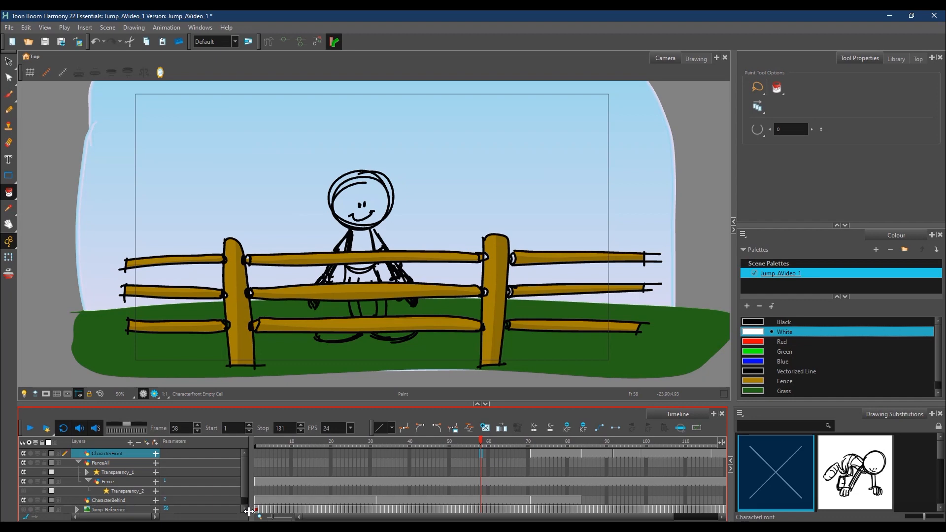
left_click(263, 445)
left_click(125, 500)
left_click(379, 204)
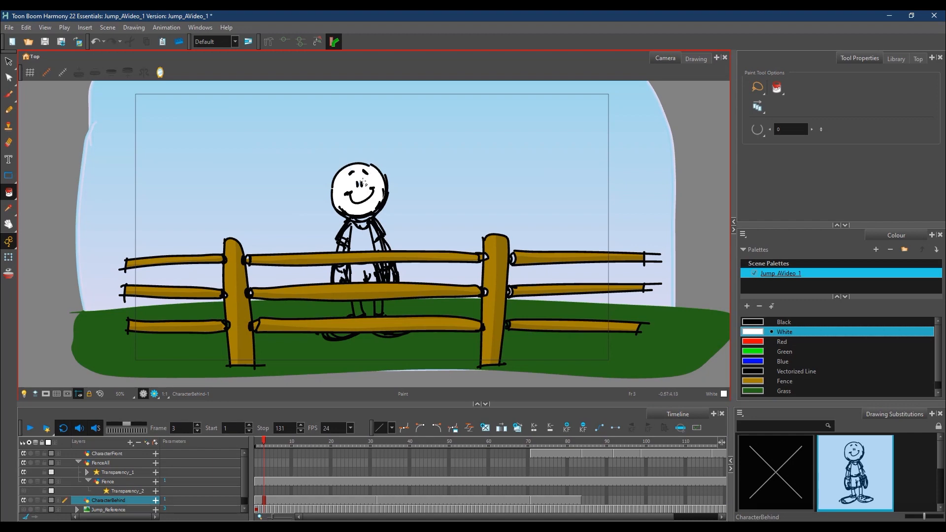
left_click(367, 236)
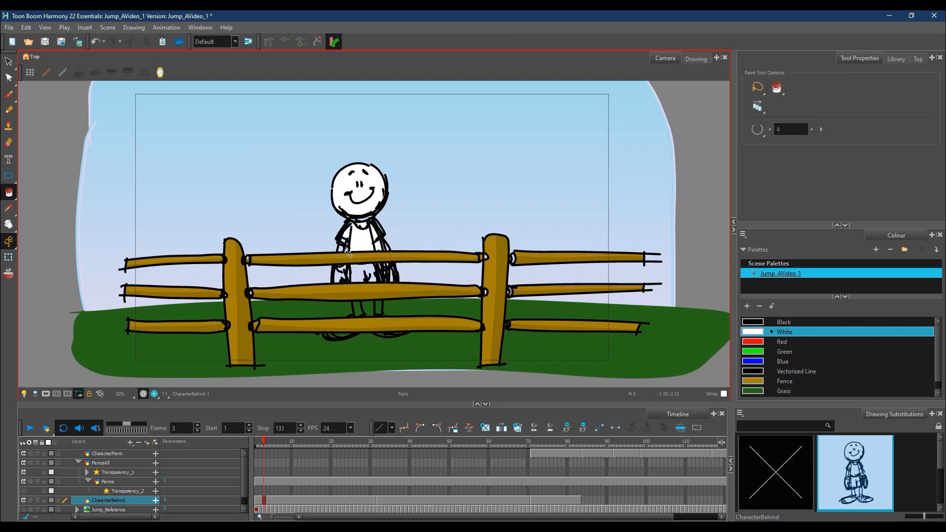
Collapse and hide the FenceAll group so the whole character behind it can be painted
left_click(23, 491)
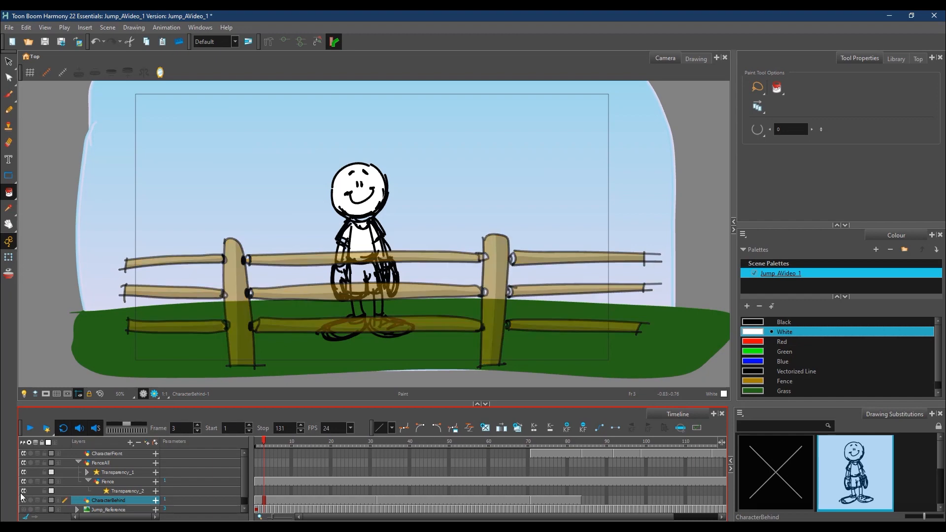
left_click(23, 491)
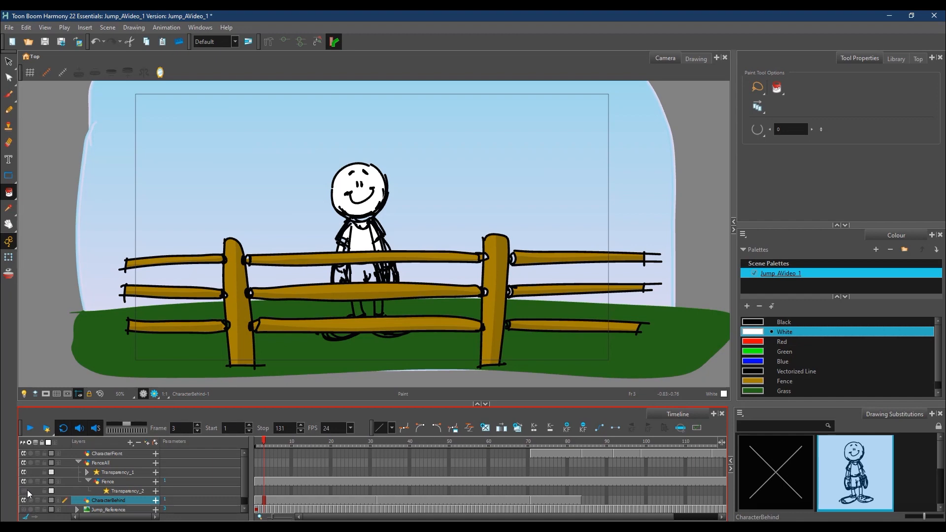
left_click(78, 463)
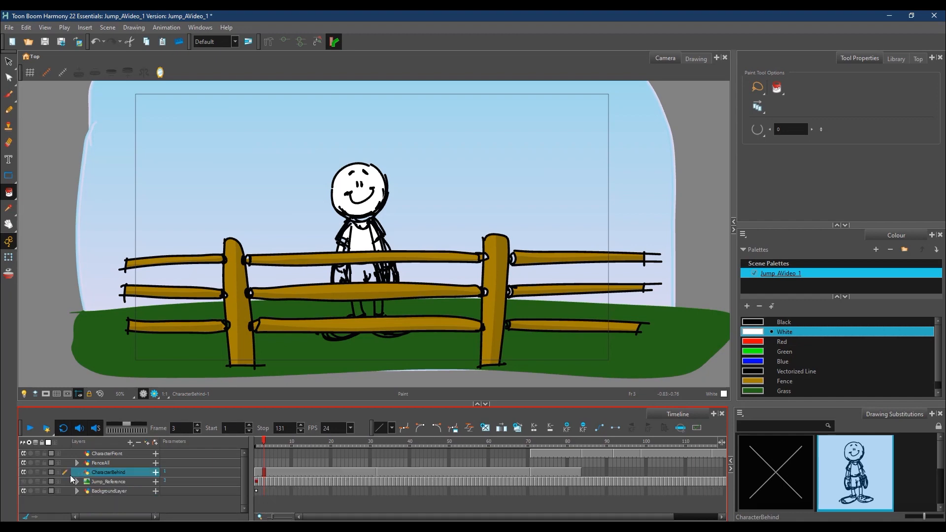
left_click(23, 463)
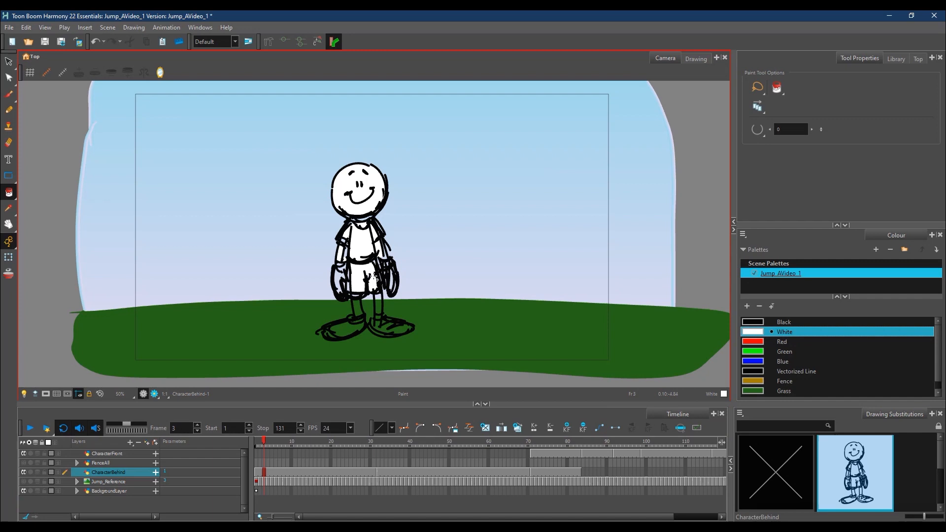
Fill the rest of the frame 3 standing pose with white, including the hand, legs and shoes
left_click(338, 281)
left_click(358, 308)
left_click(378, 306)
left_click(391, 332)
left_click(377, 329)
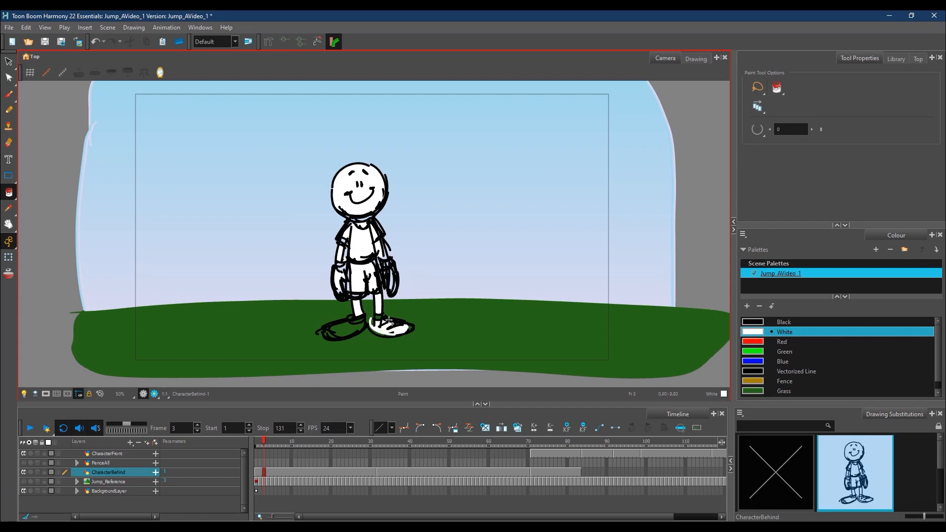
left_click(349, 326)
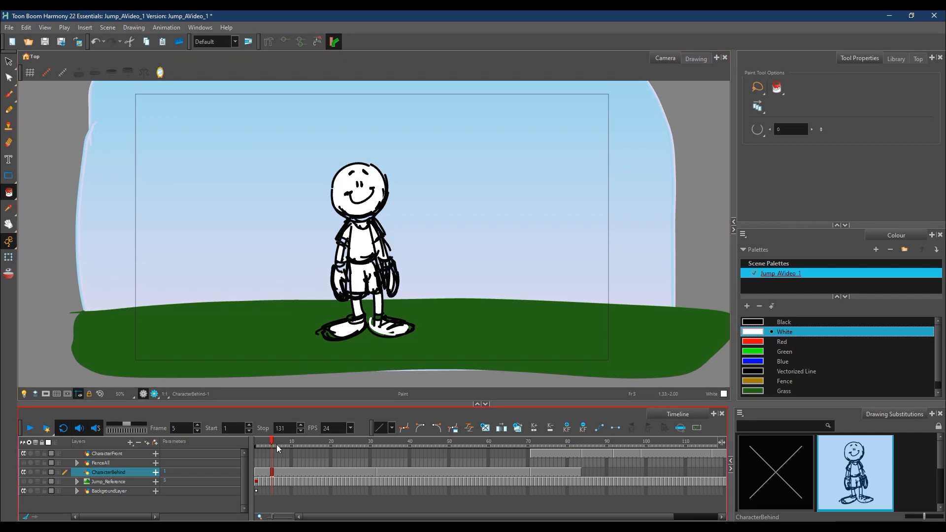
Paint the head, torso and shorts of the CharacterBehind pose at frame 43 white
left_click(497, 457)
left_click(421, 472)
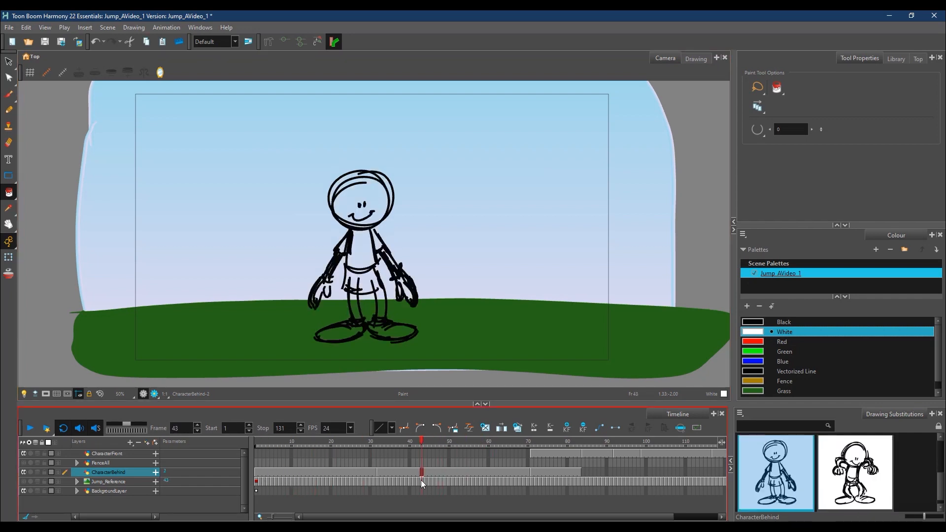
left_click(367, 254)
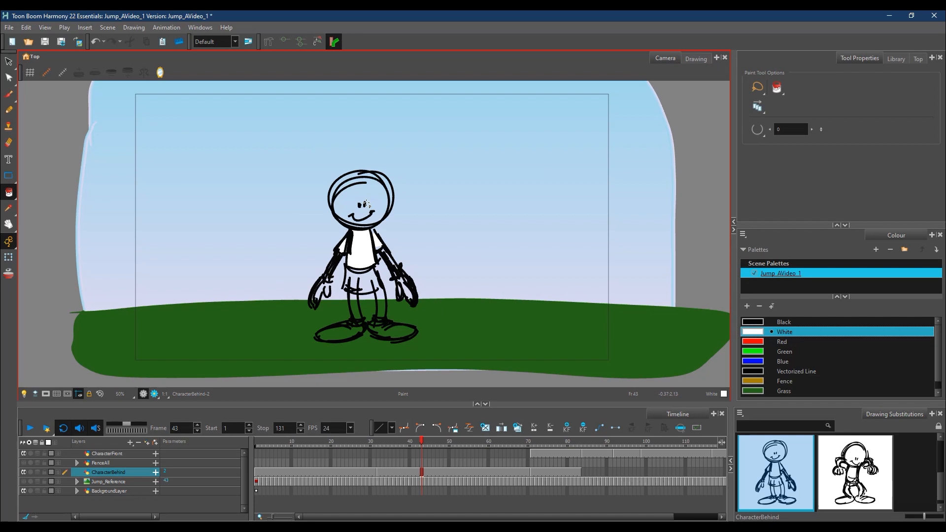
left_click(378, 186)
left_click(348, 180)
left_click(384, 181)
left_click(367, 279)
Paint the legs, remaining shorts area, hand, shoes and arm of the frame 43 pose white
left_click(380, 303)
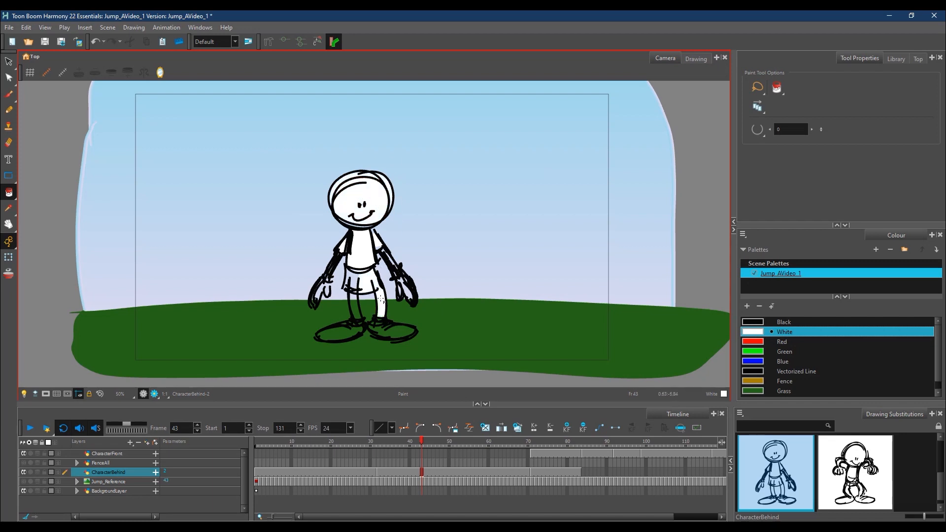
left_click(355, 304)
left_click(350, 279)
left_click(323, 290)
left_click(340, 333)
left_click(394, 332)
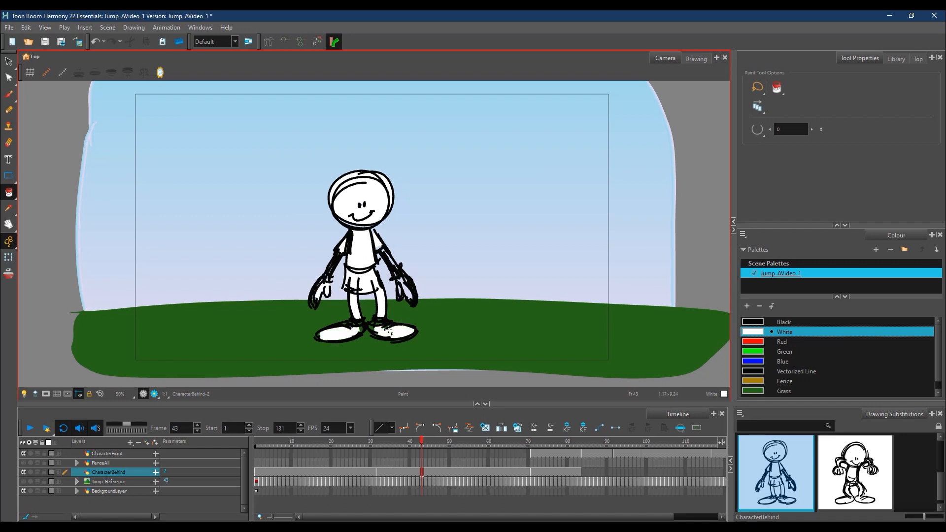
left_click(377, 321)
key("ctrl+z")
left_click(393, 265)
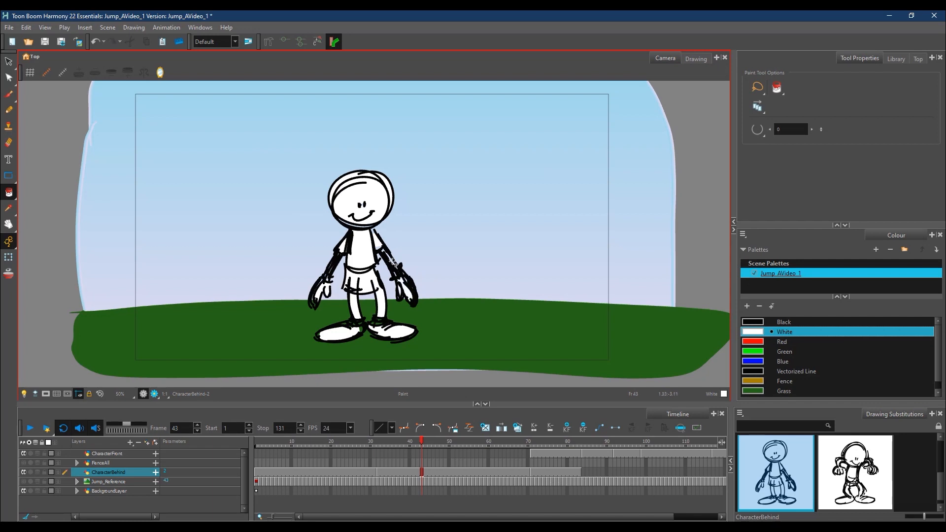
Paint the hand, torso and head of the CharacterBehind crouching pose at frame 75 white
left_click(547, 446)
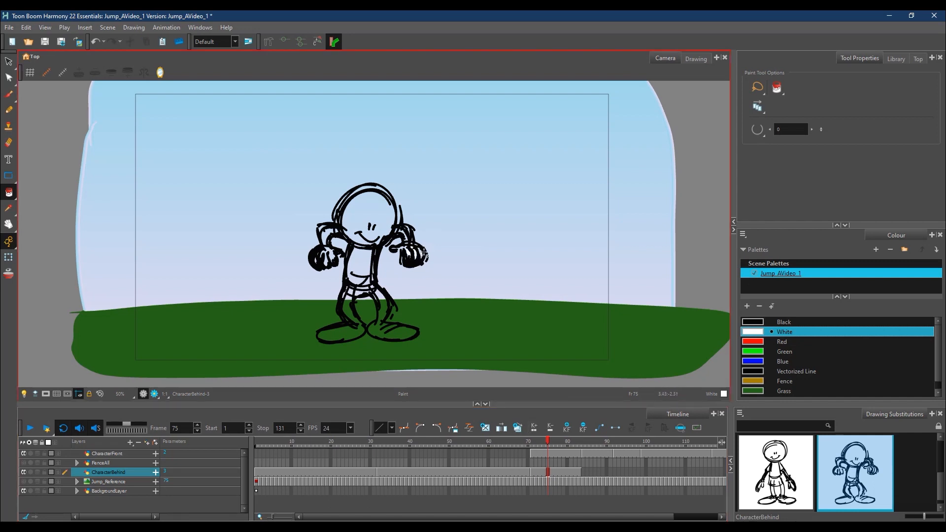
left_click(330, 256)
left_click(326, 256)
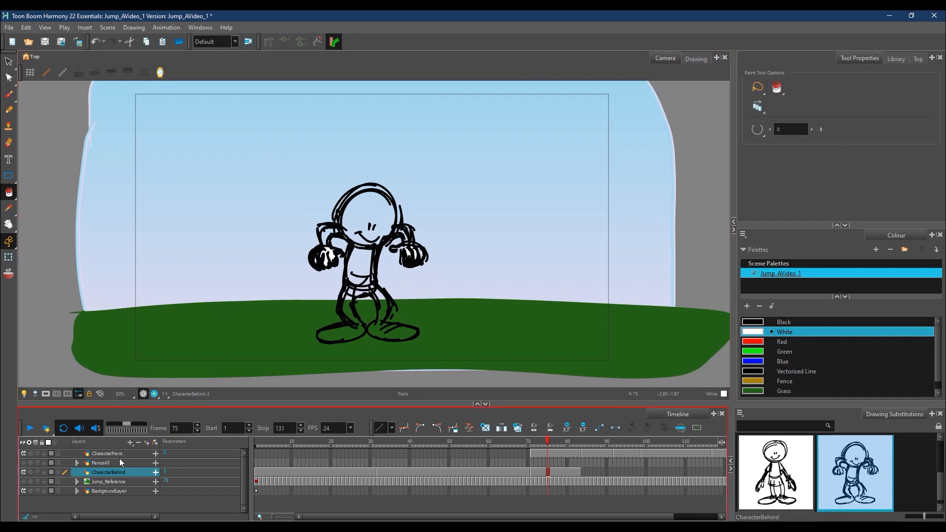
left_click(362, 260)
left_click(380, 202)
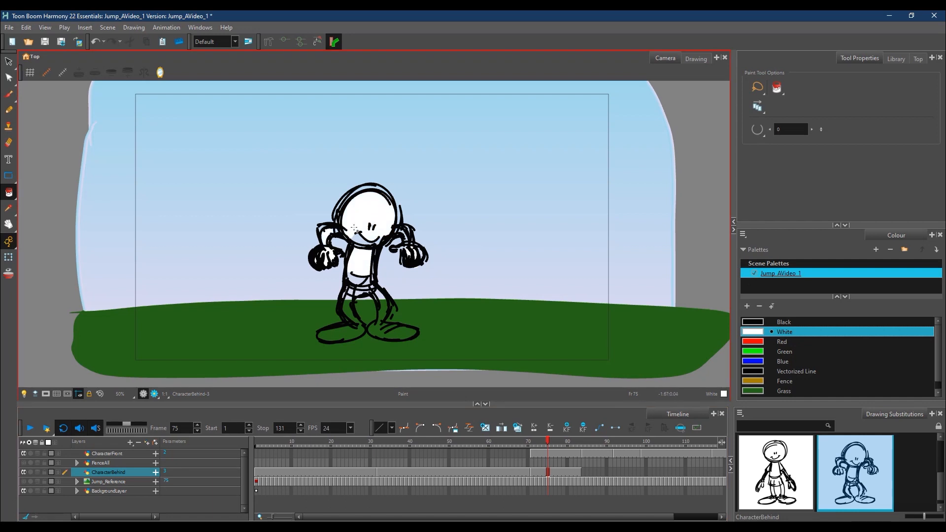
Fill the frame 75 pose's legs, shoes, neck and raised sleeve with white
left_click(353, 306)
left_click(384, 303)
left_click(385, 315)
left_click(378, 331)
left_click(405, 331)
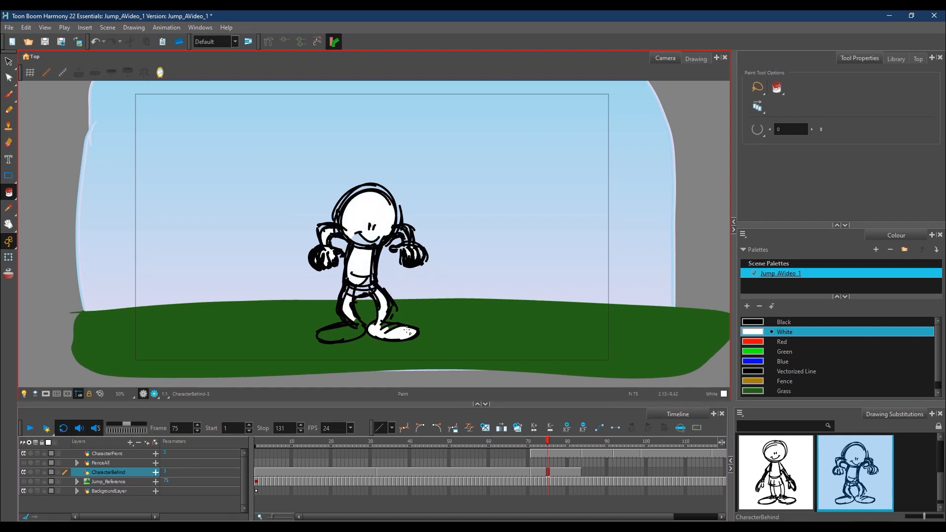
left_click(362, 329)
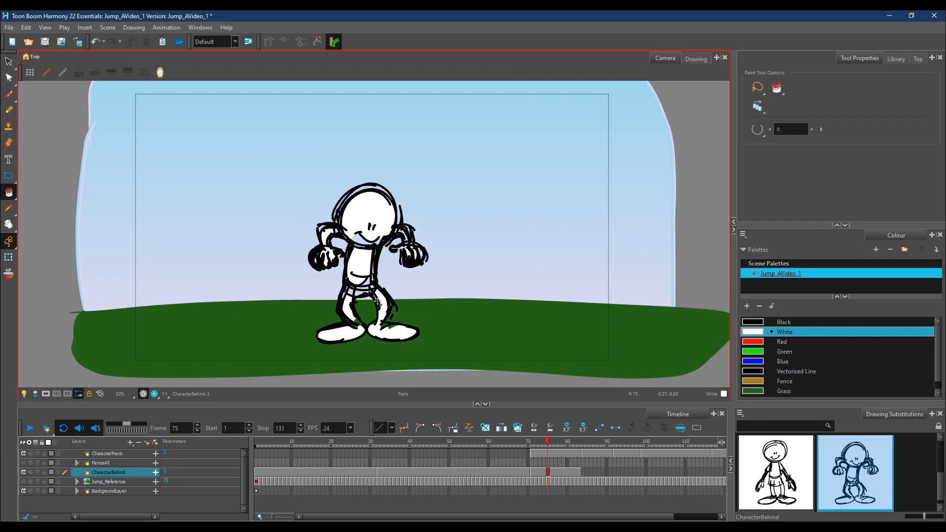
left_click(364, 240)
left_click(406, 229)
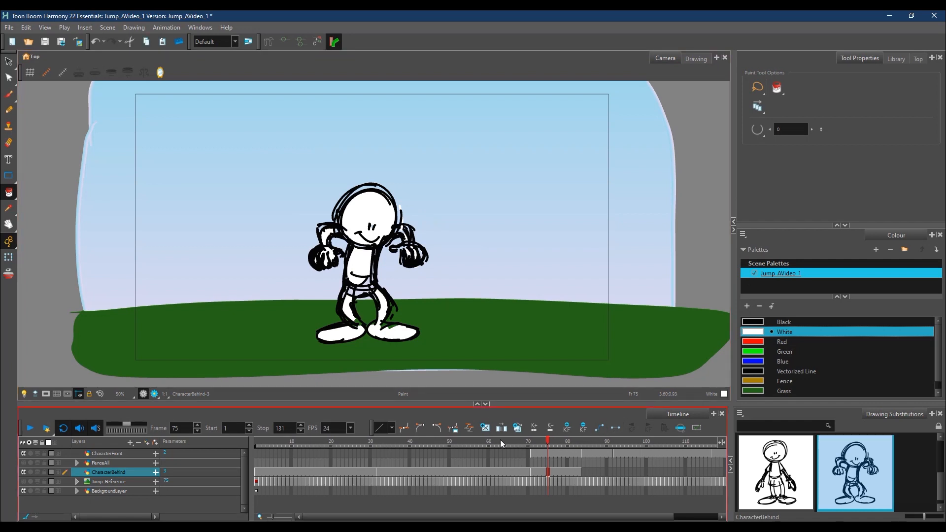
Select the CharacterFront layer, show the FenceAll layer again and disable its Transparency_2 effect
left_click(117, 457)
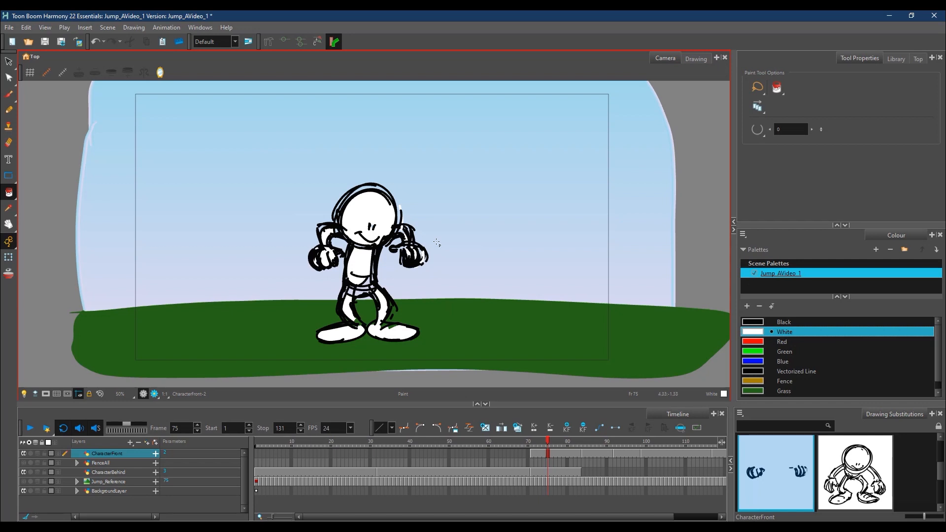
left_click(24, 463)
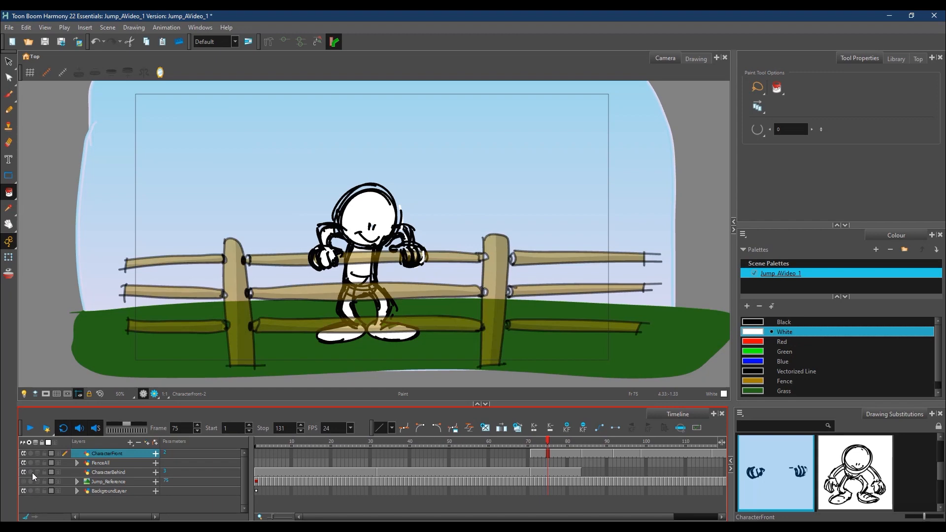
left_click(77, 463)
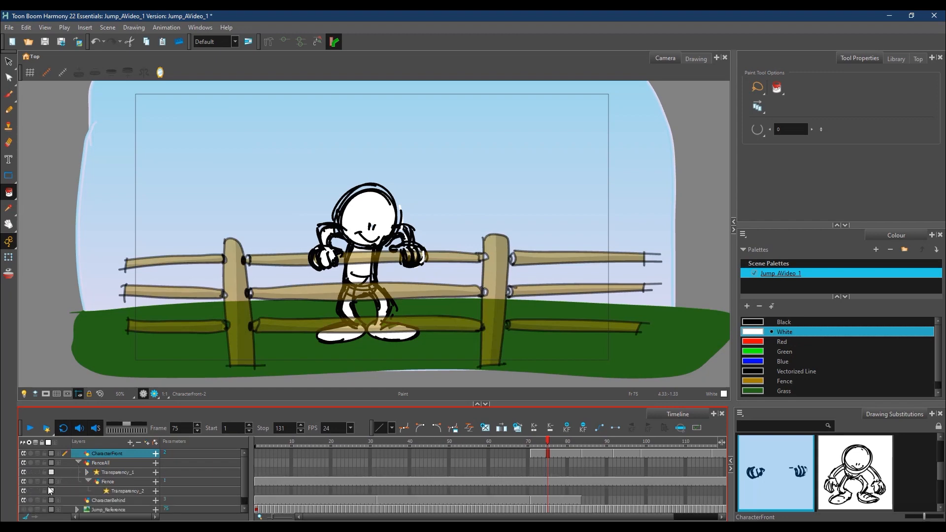
left_click(23, 491)
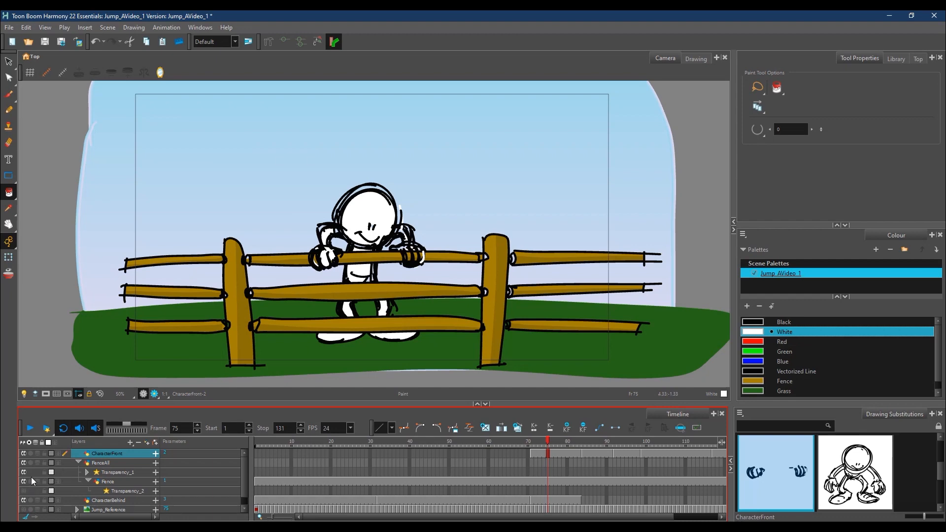
Paint both hands and the straight supporting arm of the CharacterFront vaulting pose at frame 87 white
left_click(592, 452)
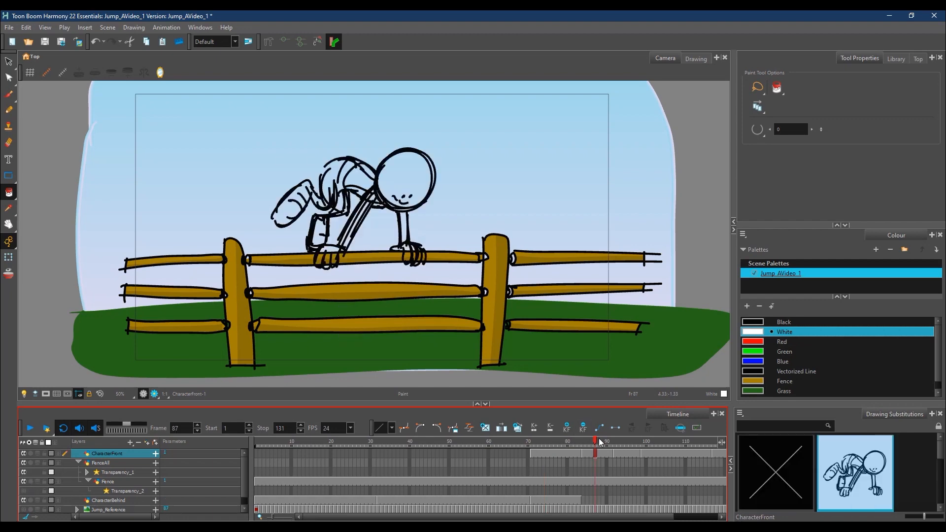
left_click(334, 260)
left_click(327, 261)
left_click(320, 259)
left_click(336, 263)
left_click(407, 258)
left_click(421, 257)
left_click(404, 219)
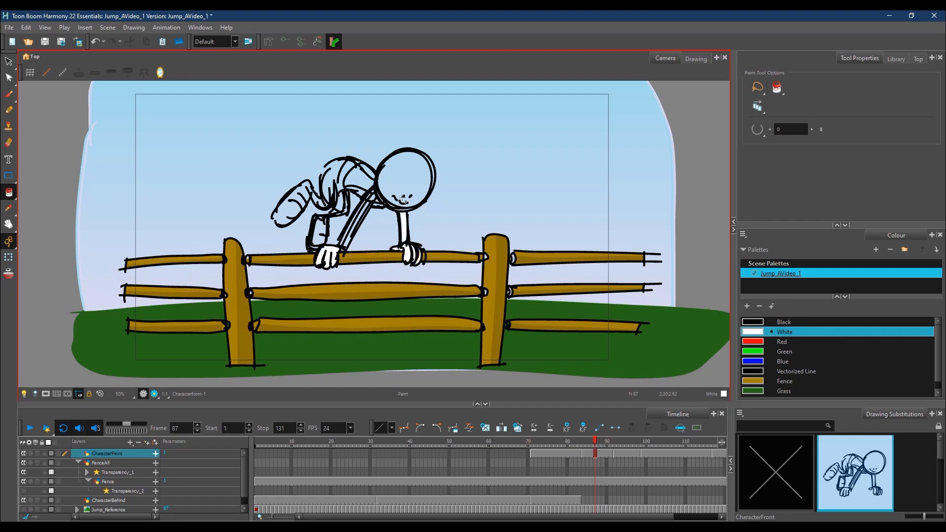
Paint the slanted arm, torso and shorts of the frame 87 pose white
left_click(347, 241)
left_click(354, 218)
left_click(362, 177)
left_click(345, 172)
left_click(331, 183)
left_click(340, 201)
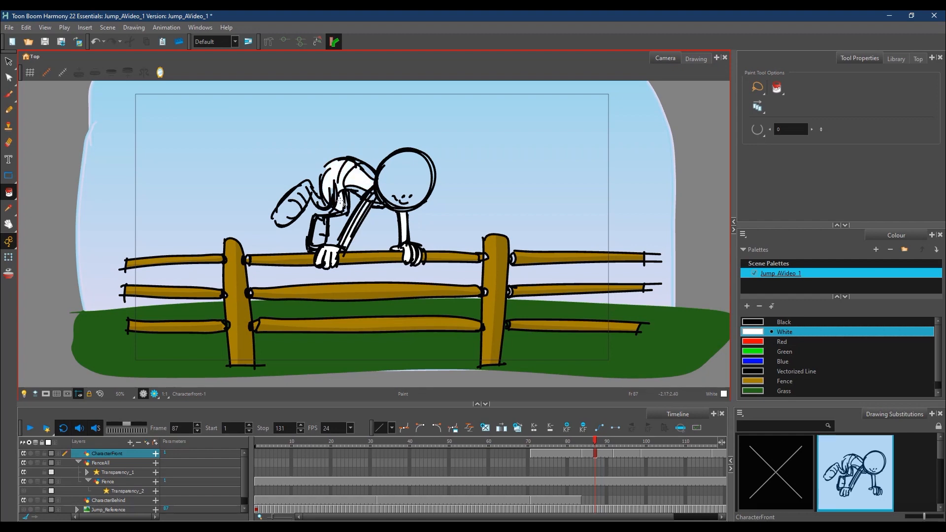
Fill the legs, shoe and head of the frame 87 pose with white
left_click(288, 212)
left_click(304, 189)
left_click(319, 226)
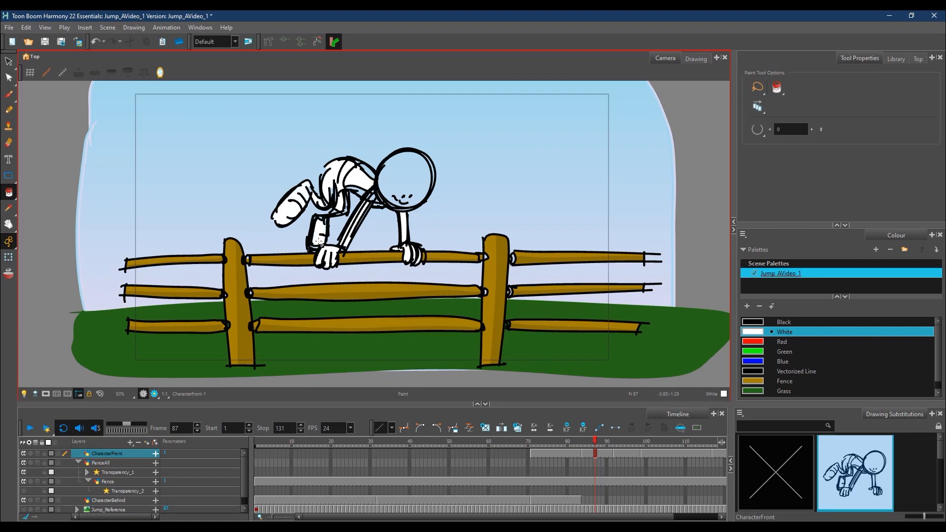
left_click(401, 180)
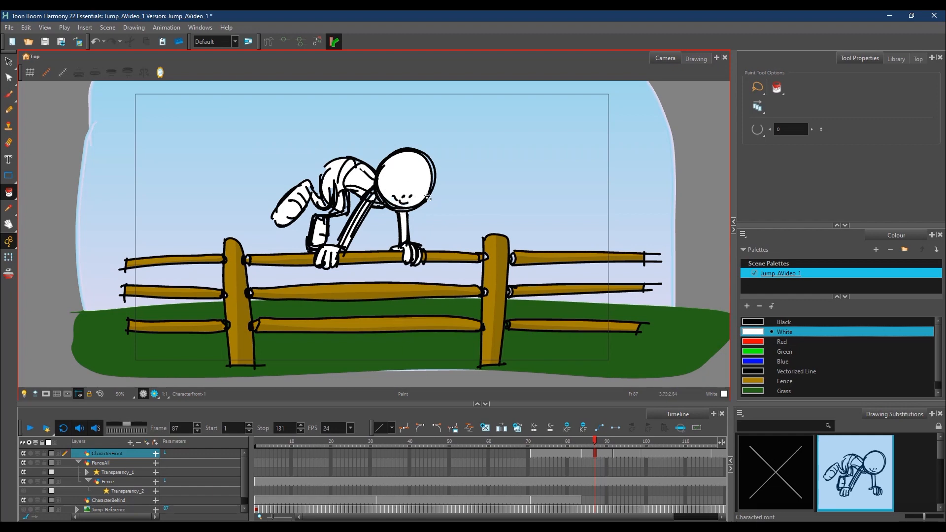
Paint the face, forward hand and torso of the CharacterFront pose at frame 95 white
left_click(626, 442)
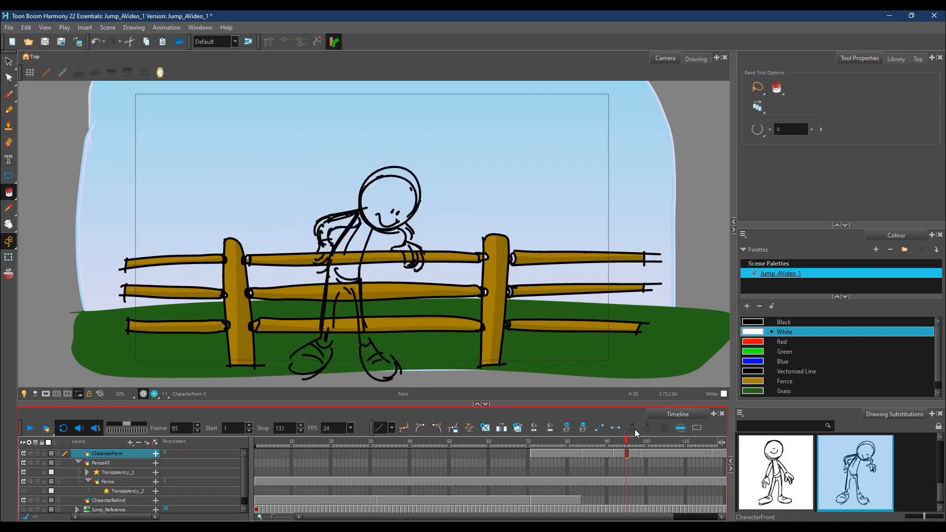
left_click(418, 258)
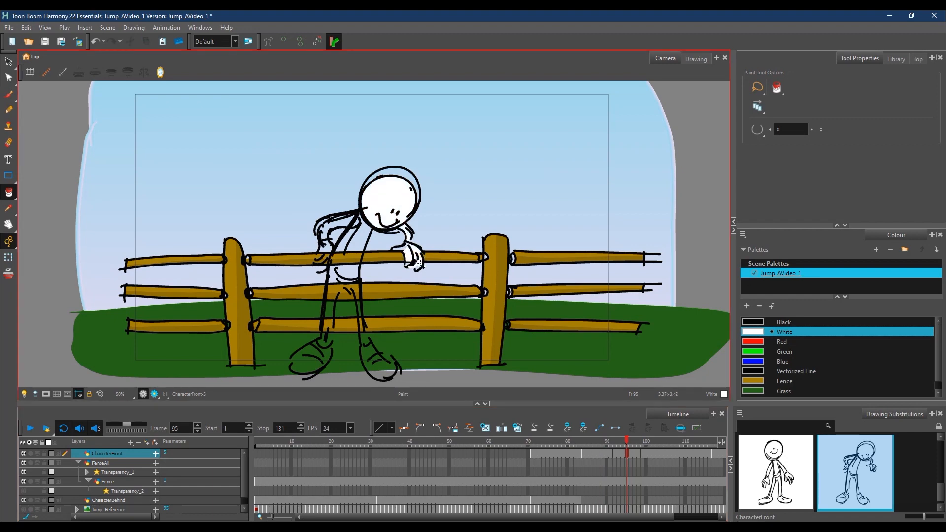
left_click(356, 247)
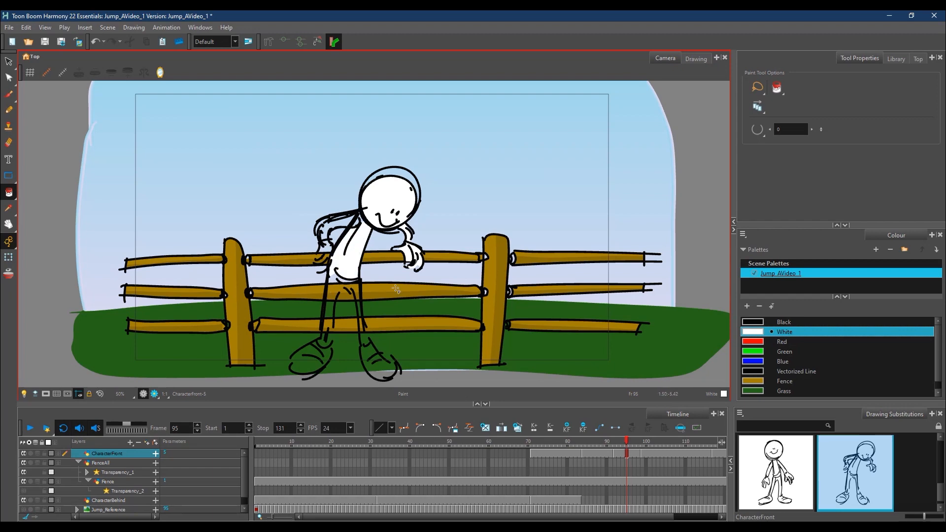
Close the gaps in the frame 95 pose's rear arm, hand and leg outlines with black Brush strokes
left_click(798, 323)
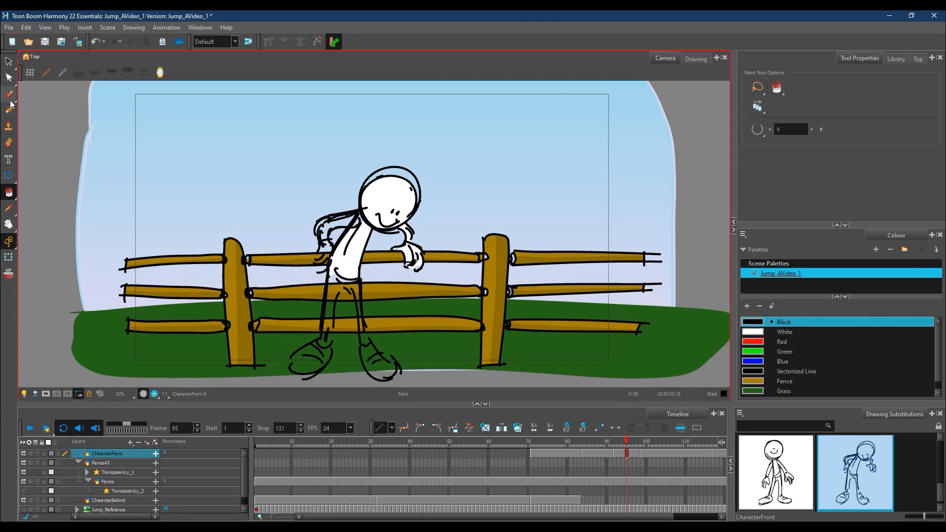
key("alt+/")
key("alt+b")
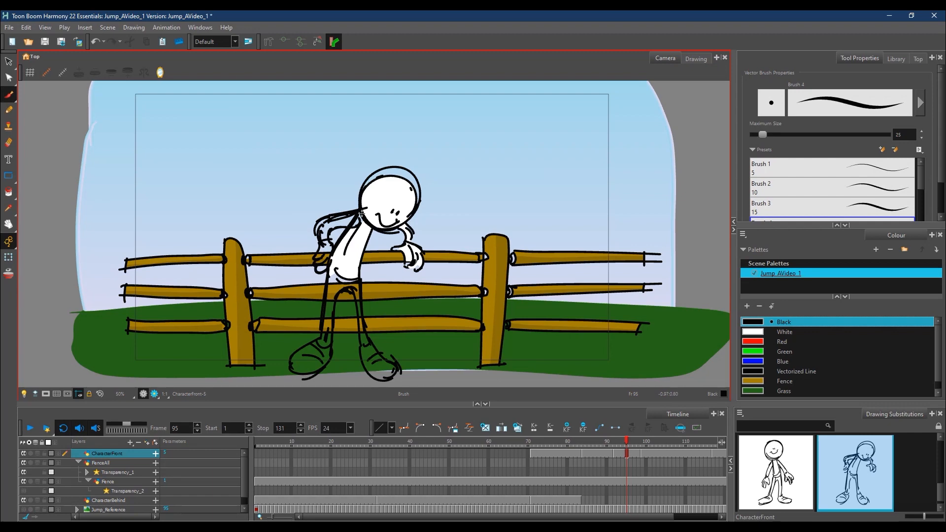
Paint both legs, both shoes and the shorts area of the frame 95 pose white
left_click(8, 192)
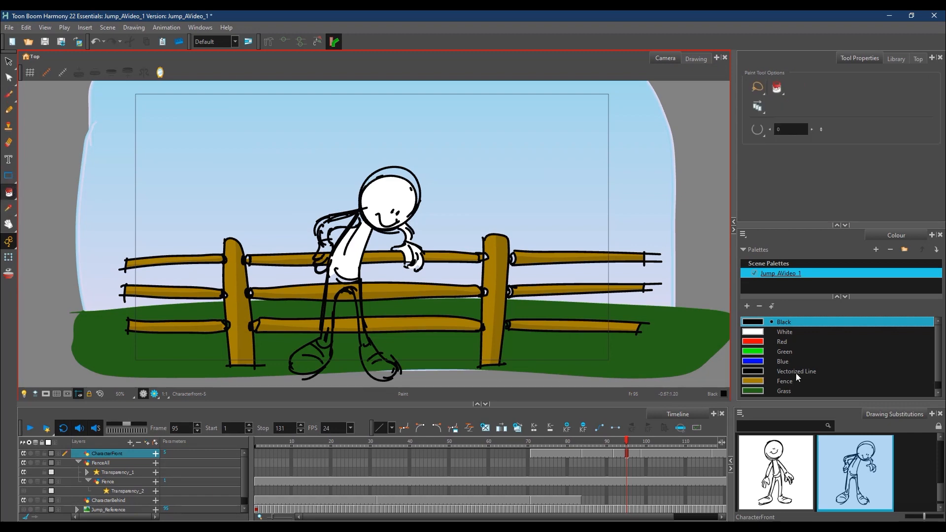
left_click(761, 332)
left_click(330, 303)
left_click(326, 344)
left_click(321, 359)
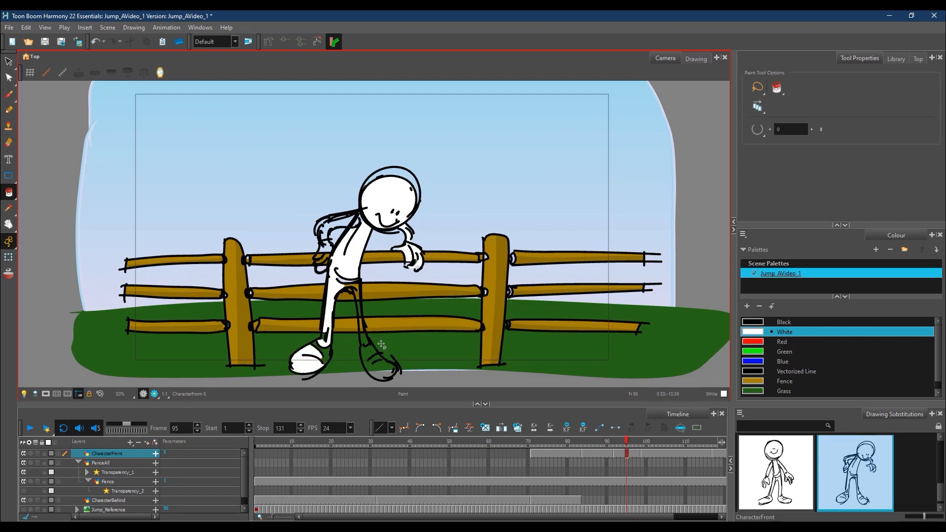
left_click(374, 367)
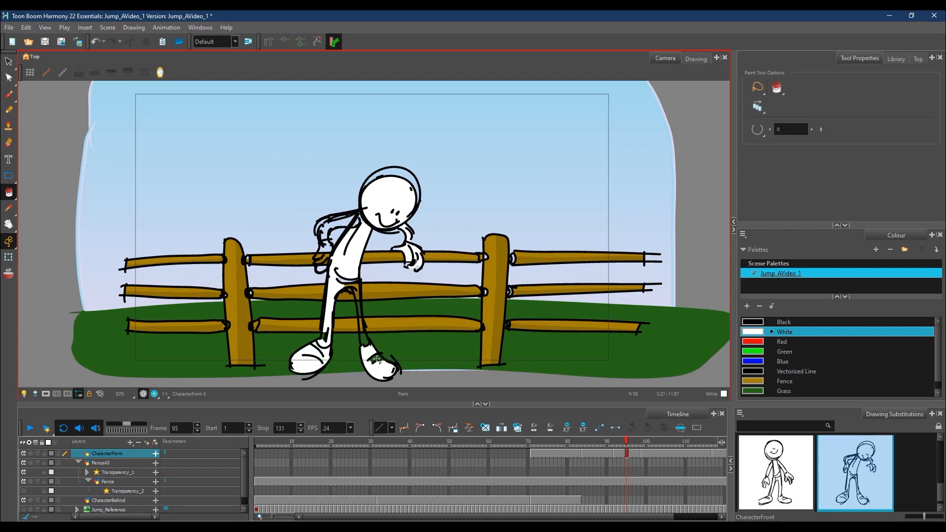
left_click(361, 329)
left_click(347, 282)
Fill the frame 95 pose's rear hand, rear arm, neck and back of the head with white
left_click(325, 251)
left_click(323, 260)
left_click(322, 268)
left_click(346, 221)
left_click(326, 228)
left_click(363, 218)
left_click(409, 175)
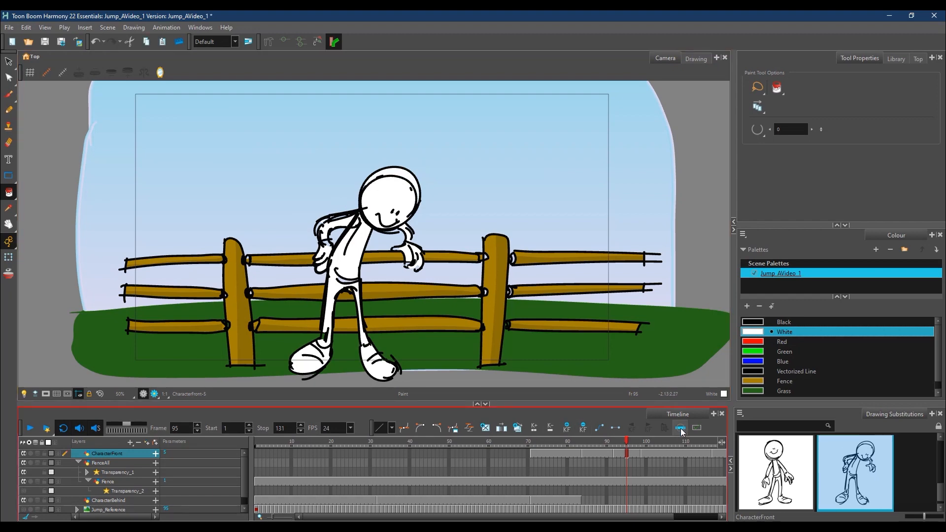
Paint the face and chin of the CharacterFront crouching pose at frame 105 white, undoing the unwanted fill
left_click(668, 441)
left_click(362, 274)
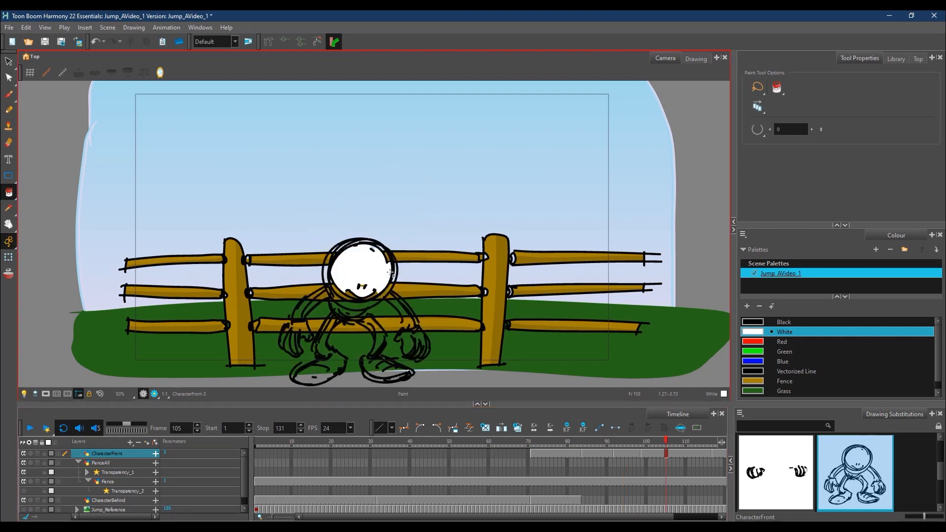
left_click(350, 295)
left_click(389, 260)
key("ctrl+z")
left_click(357, 310)
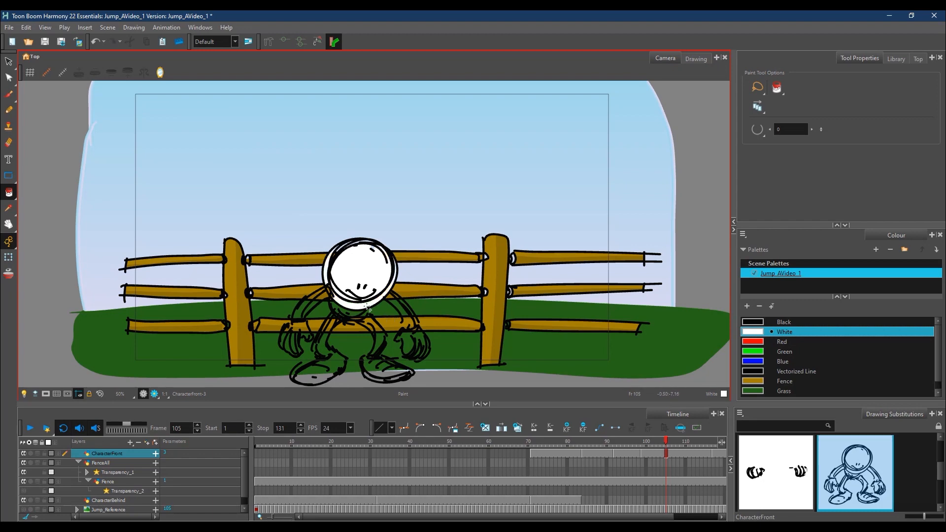
Paint the torso, both legs and both shoes of the frame 105 crouching pose white
left_click(354, 313)
left_click(378, 335)
left_click(326, 348)
left_click(341, 361)
left_click(326, 368)
left_click(321, 378)
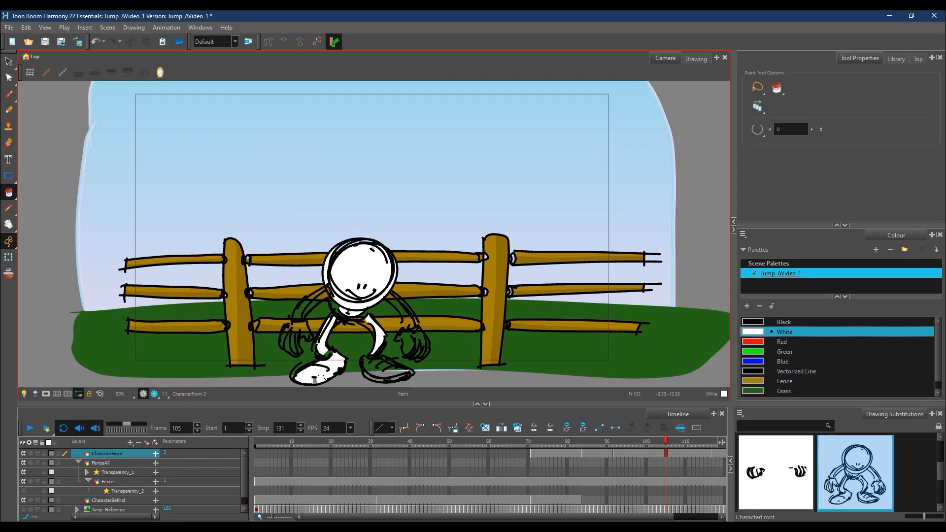
left_click(329, 353)
left_click(387, 376)
left_click(384, 365)
left_click(369, 366)
Fill the palm and fingers of the frame 105 pose's left hand with white
left_click(404, 342)
left_click(420, 339)
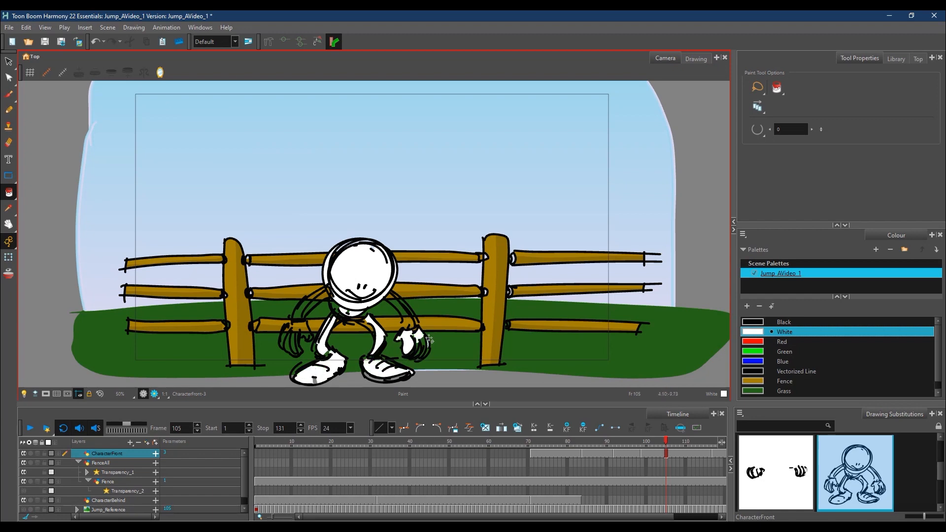
left_click(425, 345)
left_click(419, 353)
Paint the right arm and right hand of the frame 105 pose white
left_click(299, 314)
left_click(316, 303)
left_click(306, 303)
left_click(306, 327)
left_click(301, 333)
left_click(296, 346)
left_click(294, 340)
left_click(286, 338)
left_click(285, 338)
left_click(307, 317)
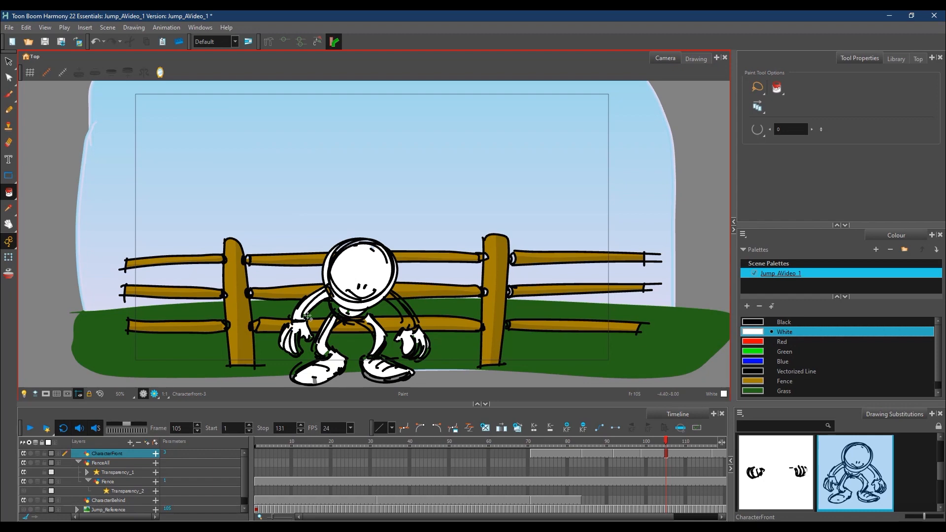
Patch the outline of the frame 105 pose's left arm with the black Brush and fill the arm white
left_click(9, 94)
left_click(782, 321)
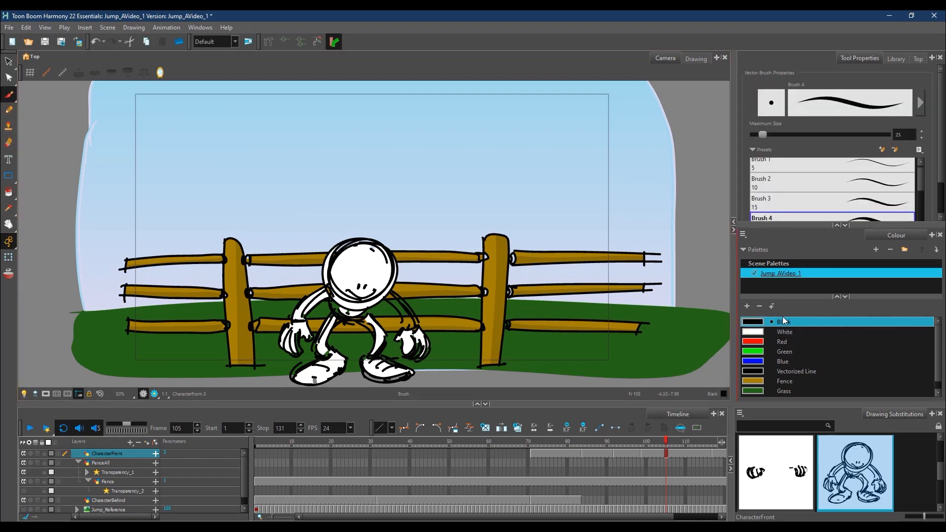
left_click(8, 192)
left_click(758, 332)
left_click(416, 323)
Paint the torso, right arm and right hand of the CharacterFront standing pose at frame 122 white
left_click_drag(486, 516, 551, 515)
left_click(678, 442)
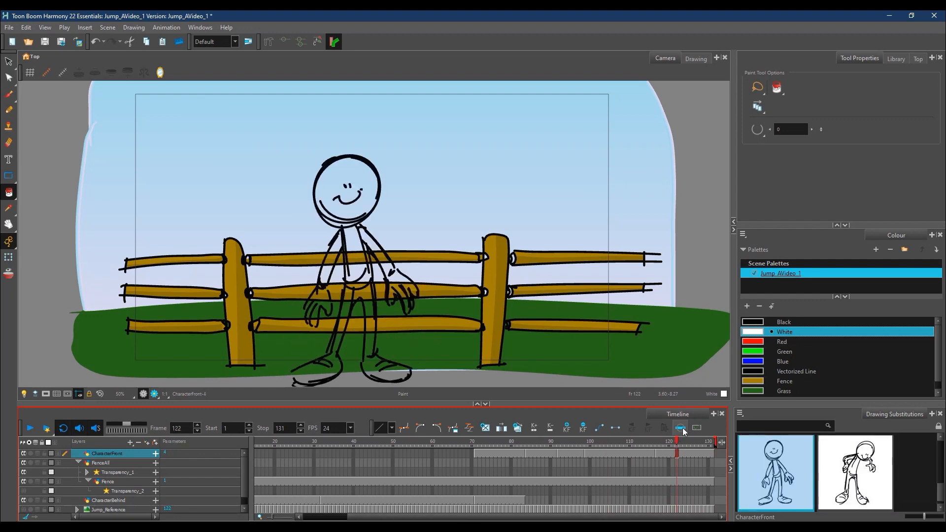
left_click(365, 251)
left_click(332, 270)
left_click(328, 304)
left_click(316, 315)
left_click(313, 303)
Fill the left hand and left arm of the frame 122 standing pose with white
left_click(400, 280)
left_click(404, 296)
left_click(403, 303)
left_click(393, 299)
left_click(387, 257)
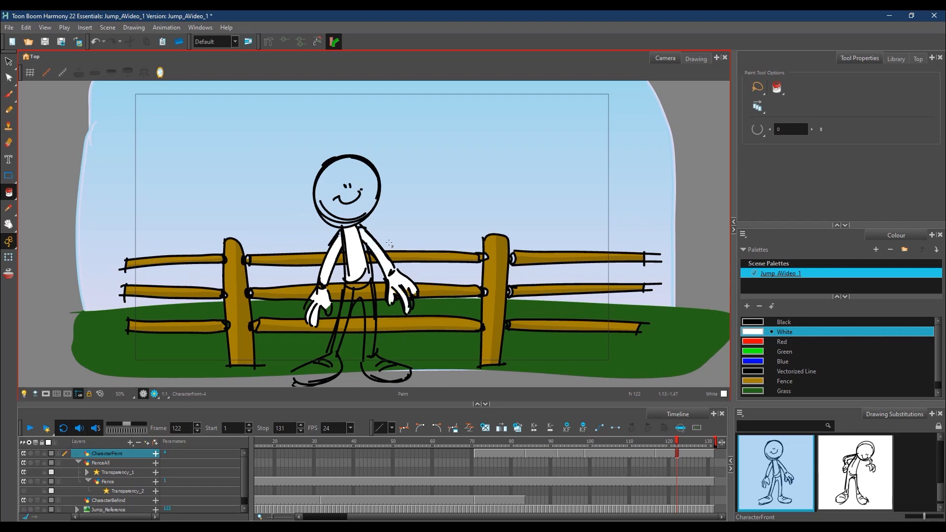
Paint the head, shorts area, legs and shoes of the frame 122 pose white
left_click(358, 279)
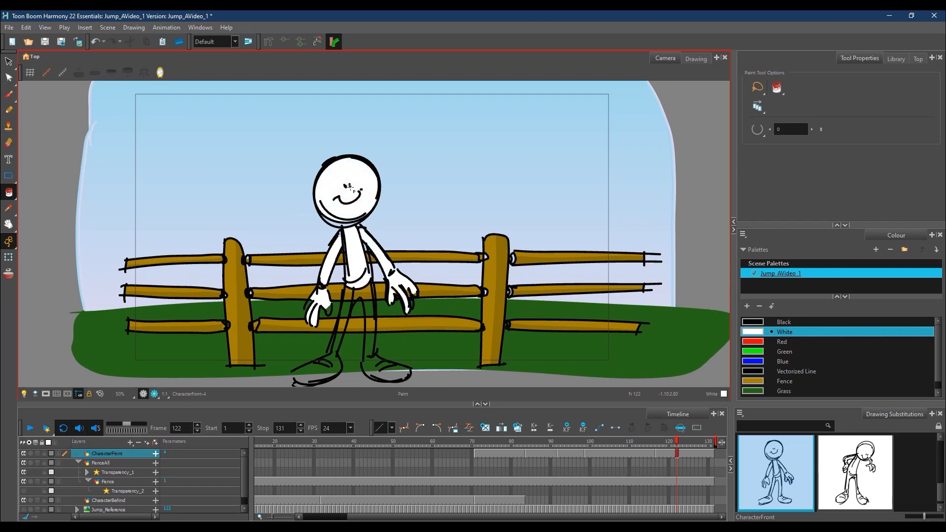
left_click(372, 298)
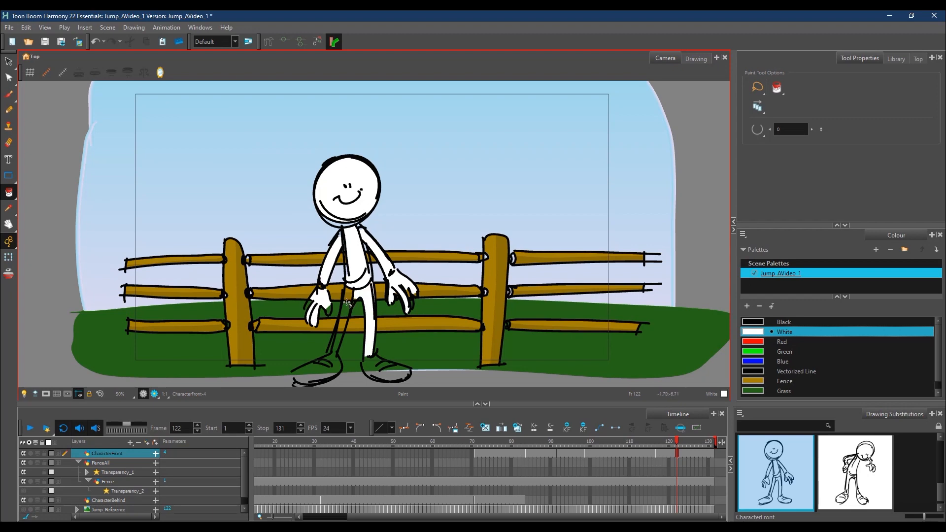
left_click(347, 315)
left_click(327, 365)
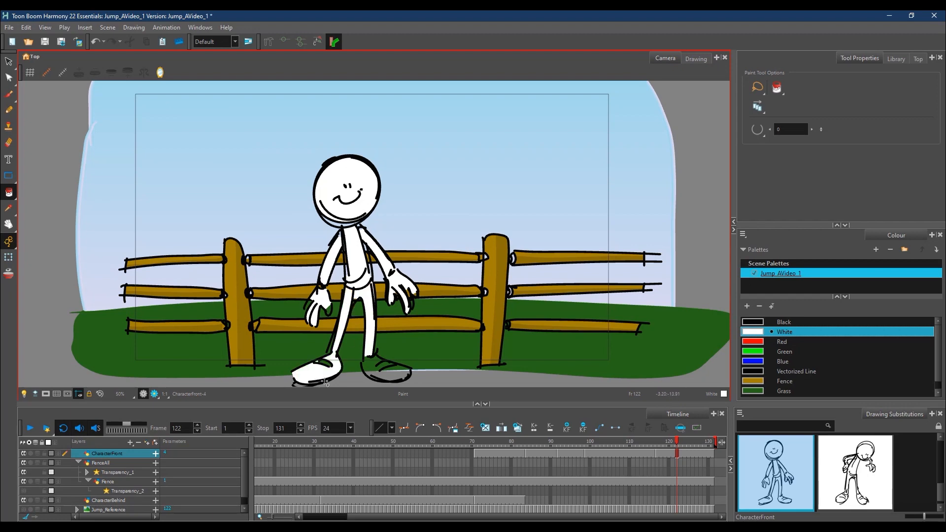
left_click(393, 378)
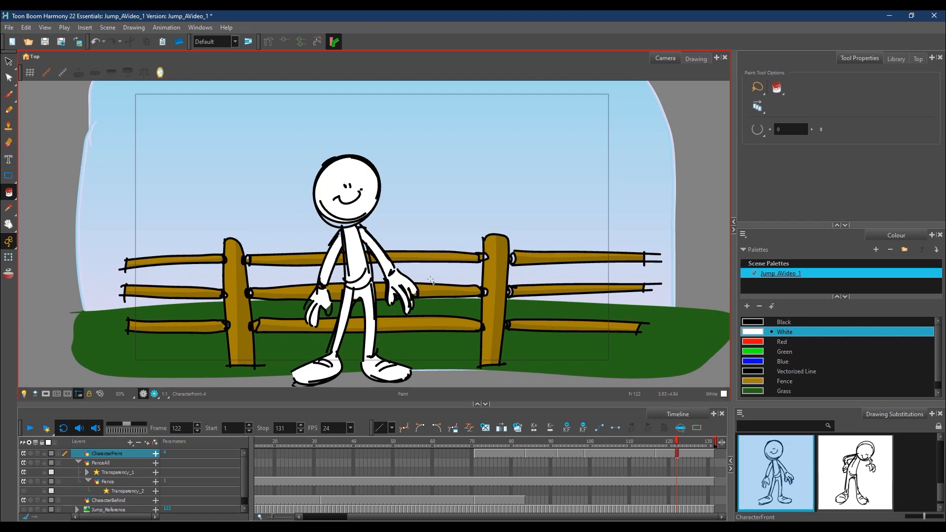
Play back the painted fence jump animation to review it, and stop the playback
left_click(49, 430)
left_click(38, 430)
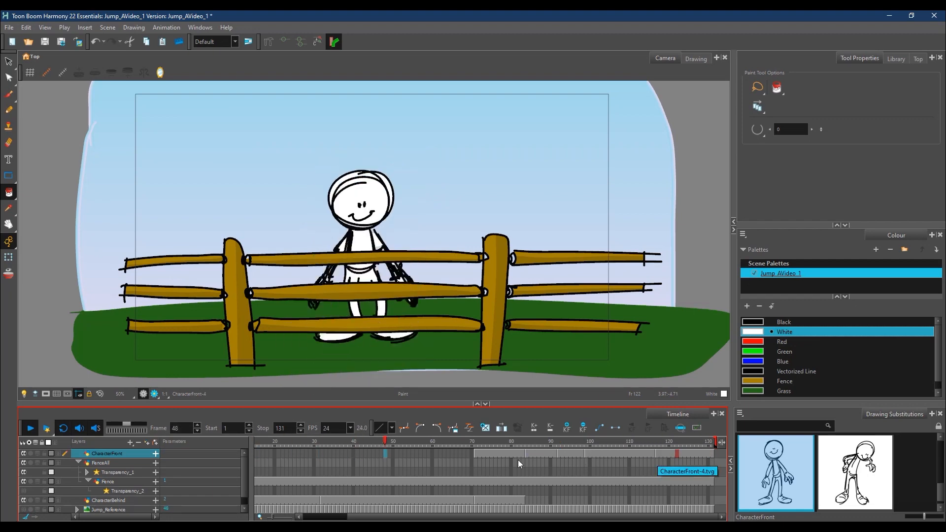
left_click(31, 428)
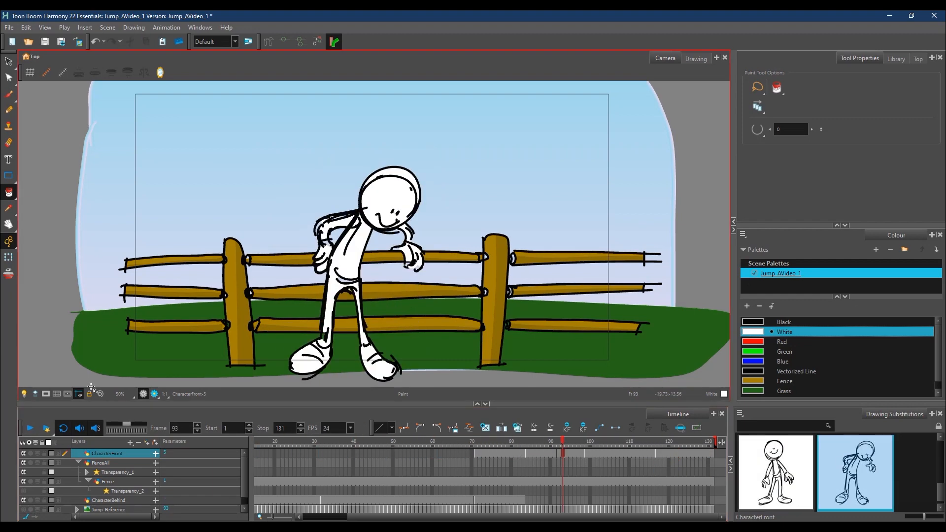
Save the scene and open the movie export settings
left_click(9, 28)
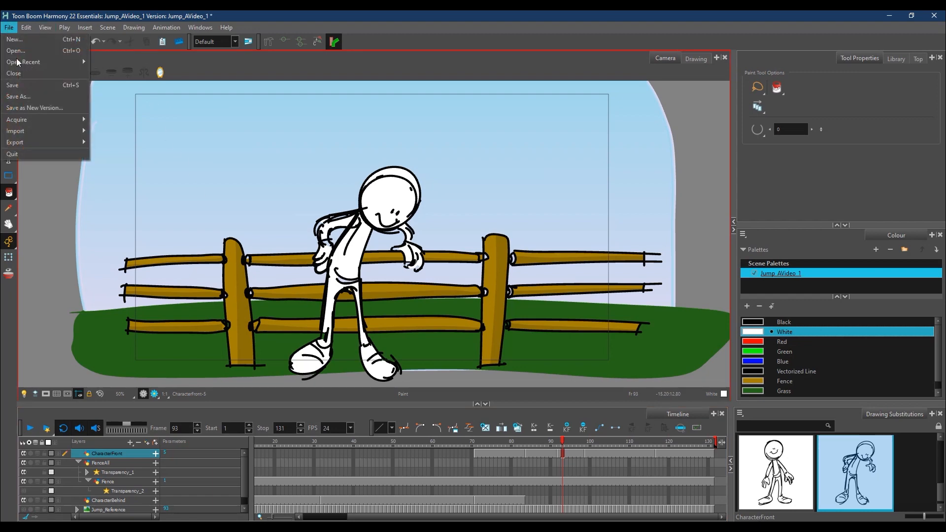
left_click(31, 89)
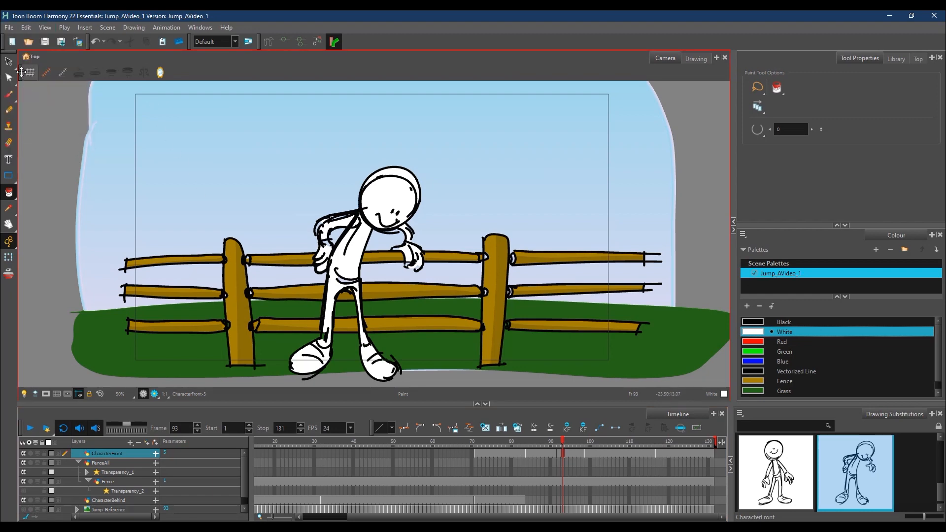
left_click(8, 28)
mouse_move(23, 142)
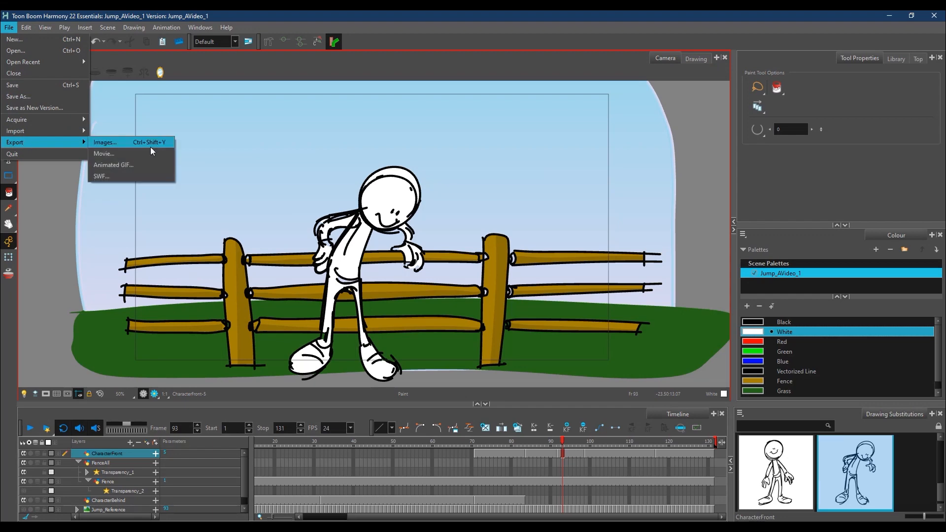
left_click(140, 154)
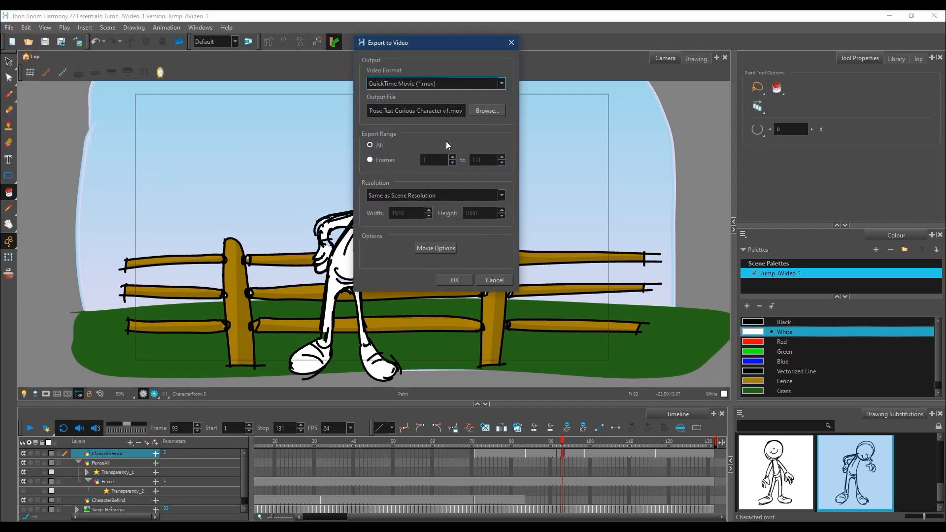
Export the full animation as a QuickTime movie named Pose Test Jump v1 into the Jump Part 1 folder
left_click(485, 110)
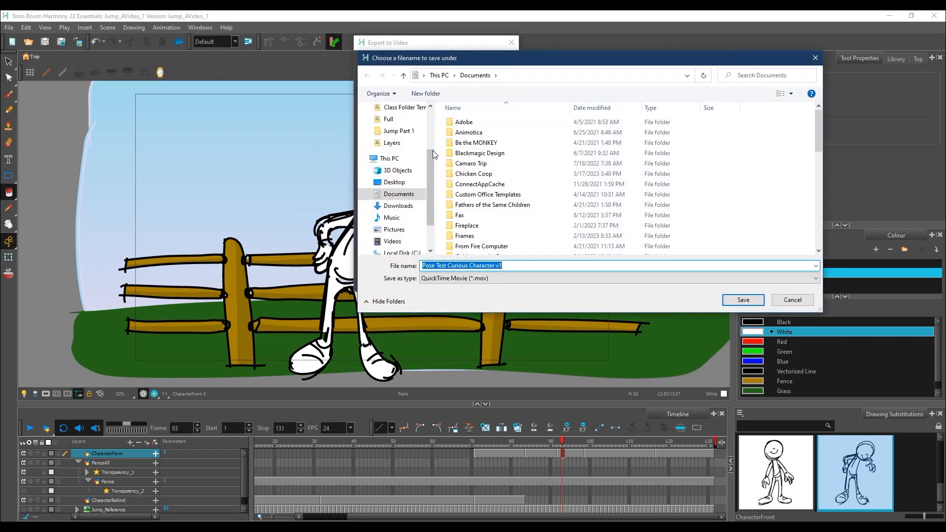
left_click(398, 131)
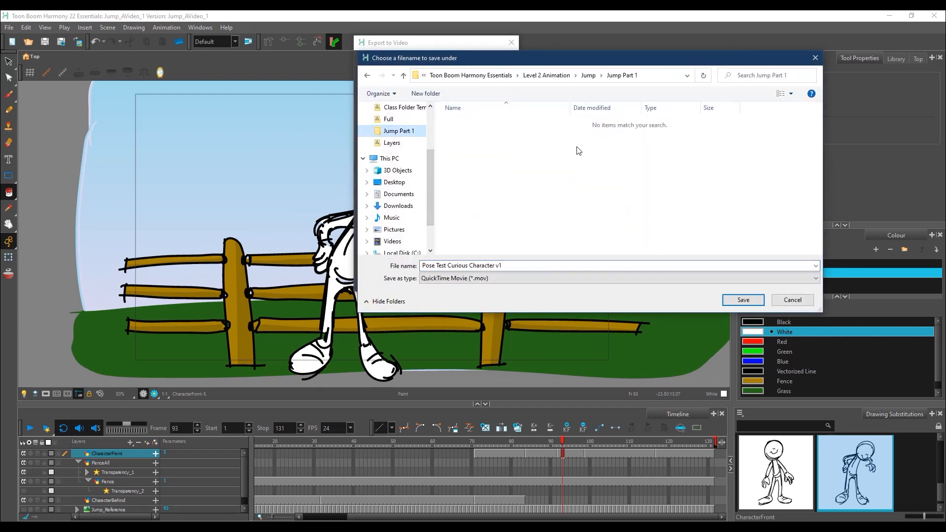
left_click(439, 266)
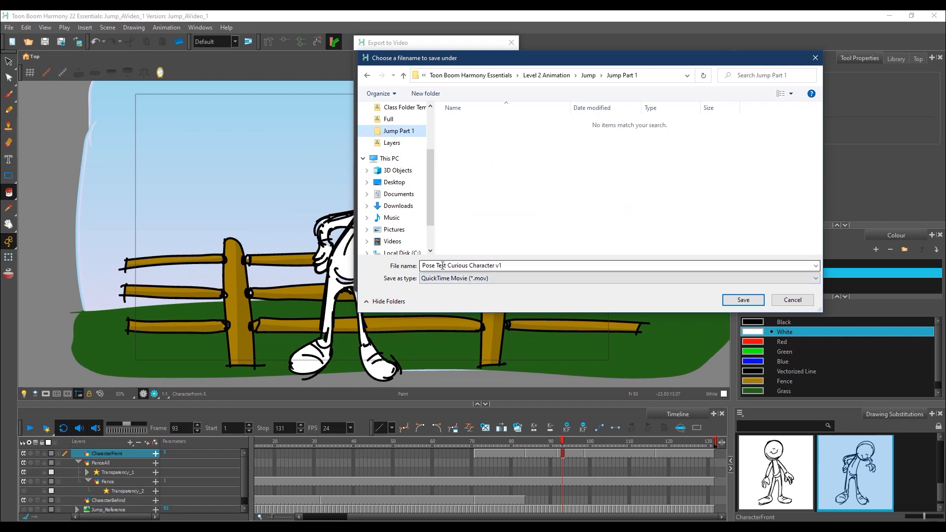
key("ctrl+a")
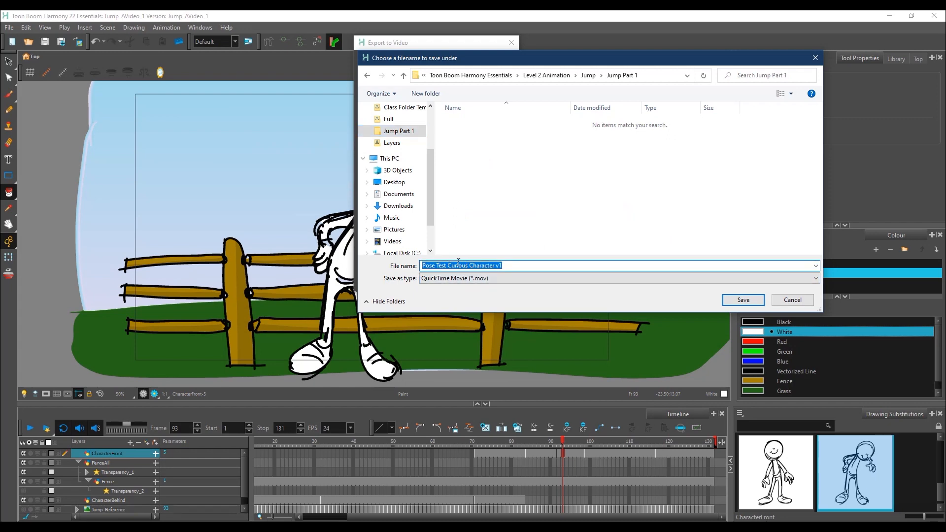
left_click(450, 268)
left_click_drag(447, 268, 494, 268)
type("Jump")
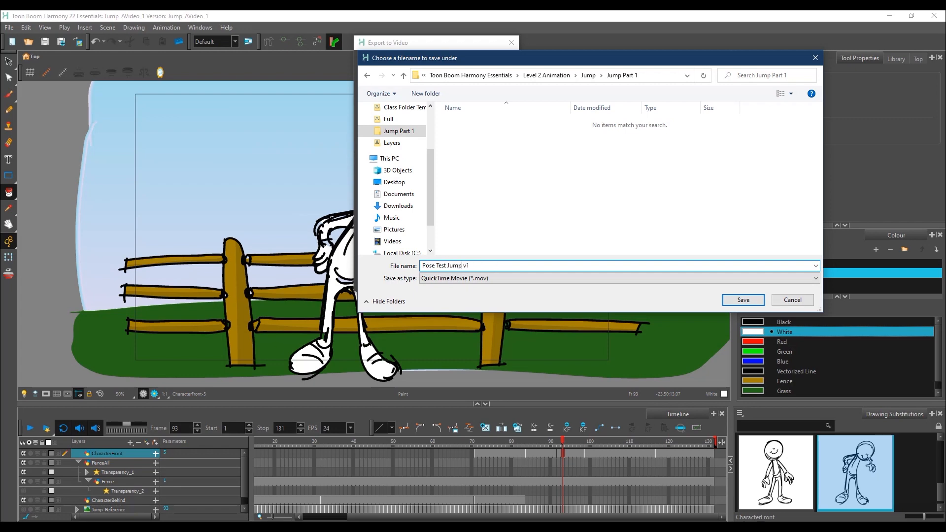
key("BackSpace")
left_click(742, 299)
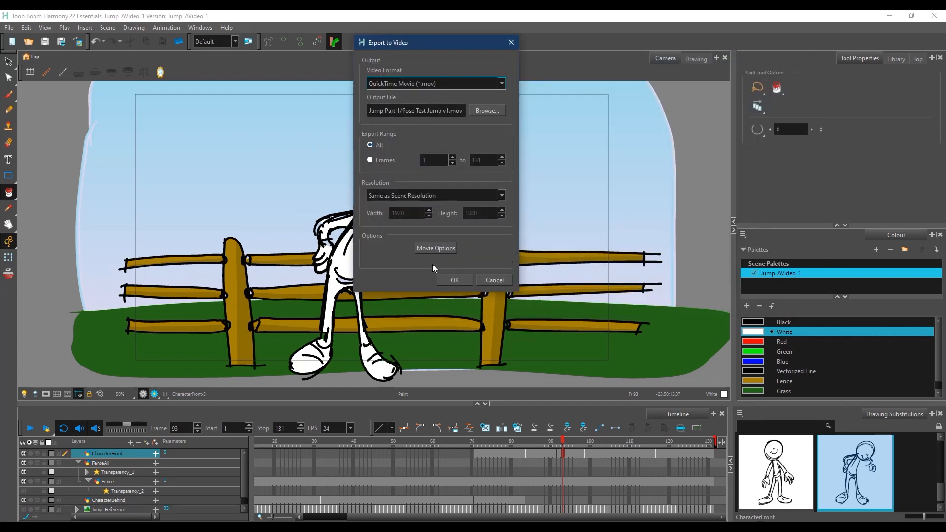
left_click(454, 280)
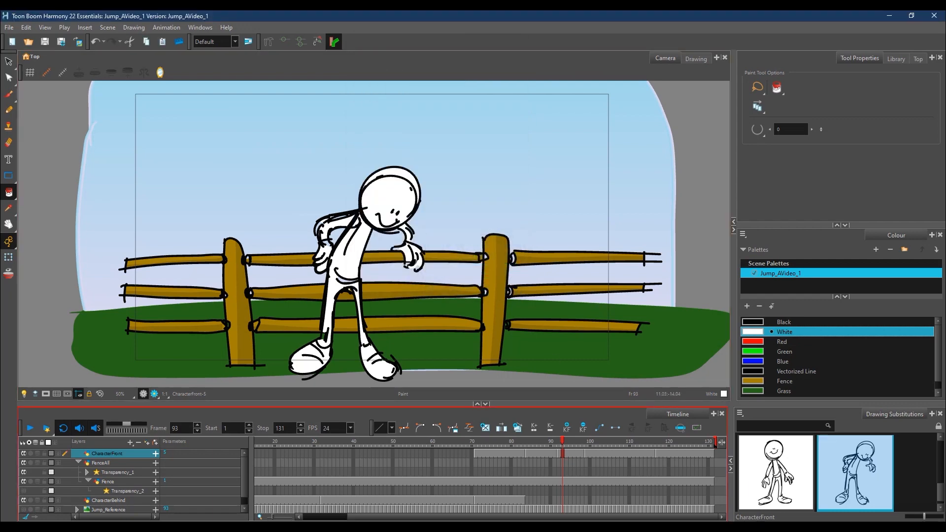
Open the exported Pose Test Jump v1 movie from its folder in File Explorer and play it in the movie player, then stop playback
left_click(103, 527)
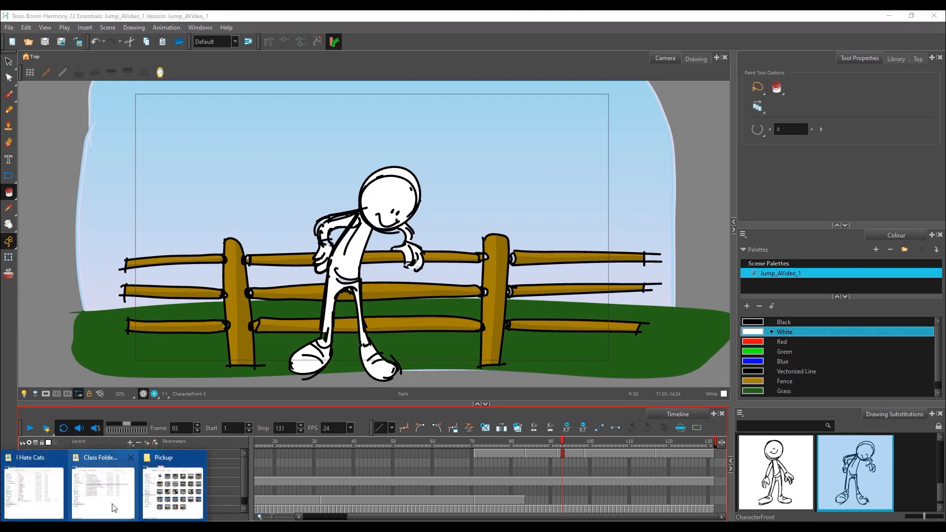
left_click(106, 509)
left_click_drag(278, 102, 945, 193)
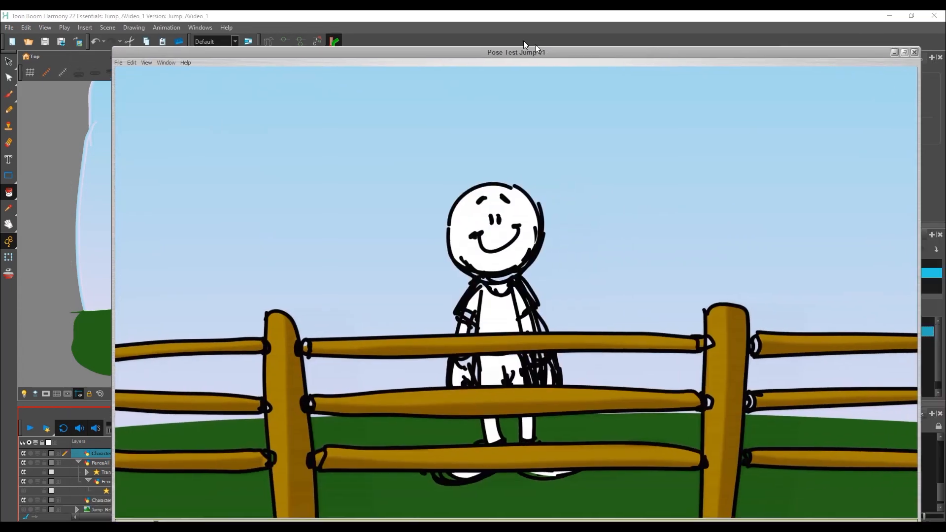
left_click_drag(534, 44, 469, 24)
left_click(435, 515)
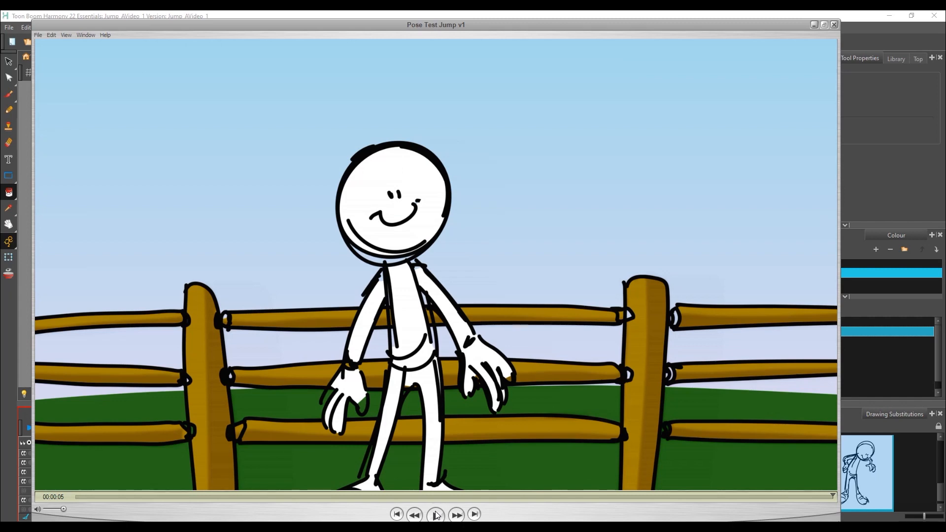
left_click(436, 515)
left_click_drag(525, 25, 526, 19)
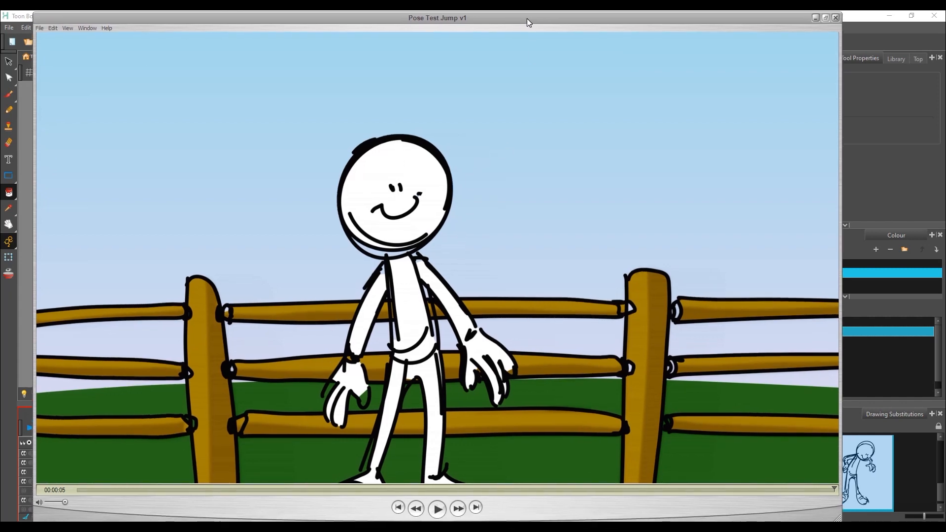